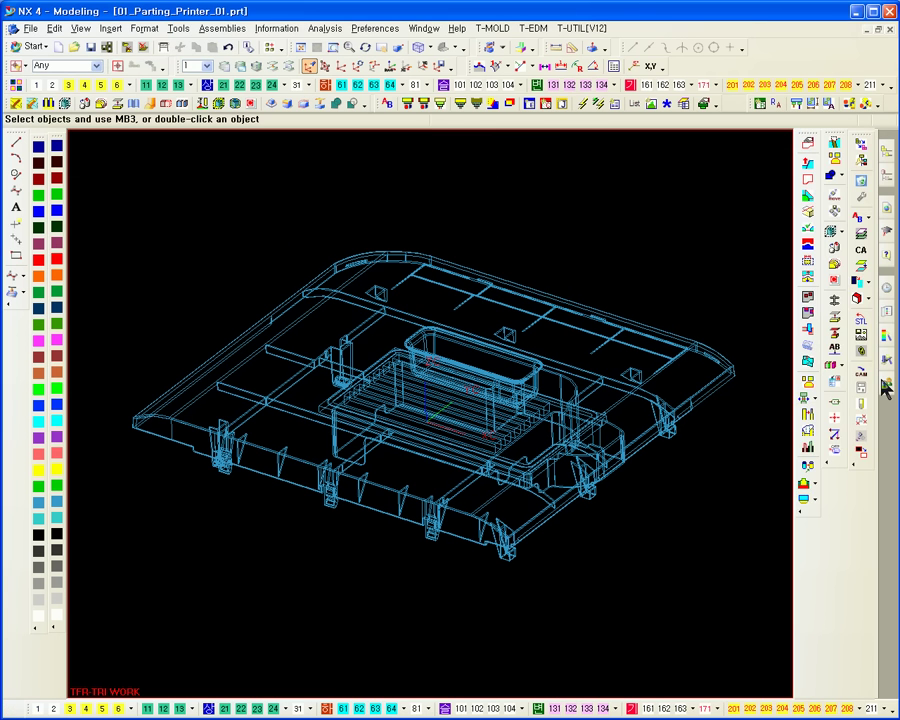
Load the T-Parting role for the workspace.
click(885, 379)
drag(866, 342, 872, 647)
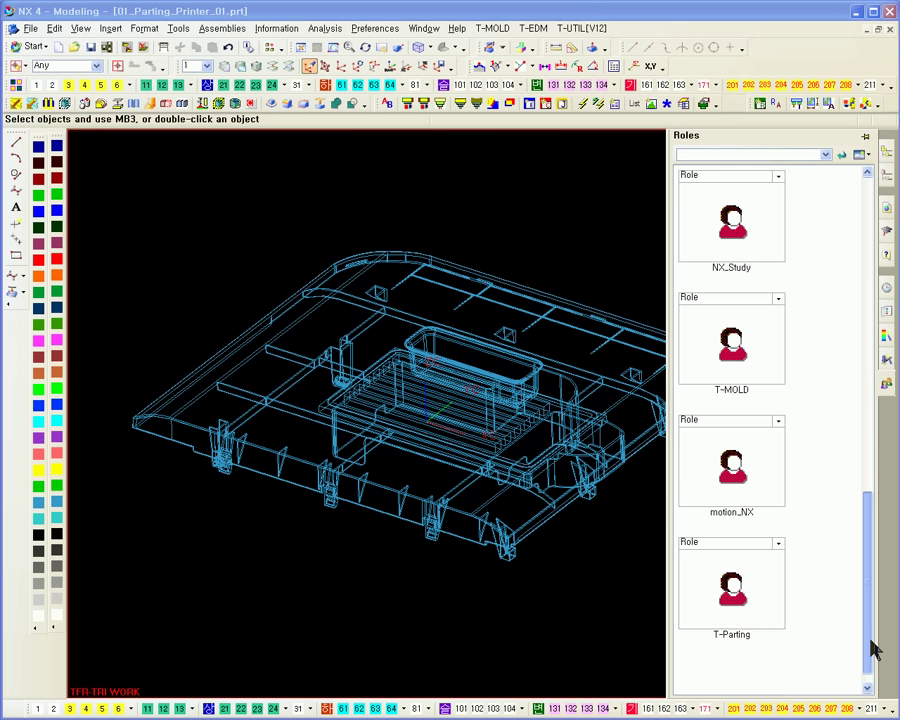
click(731, 587)
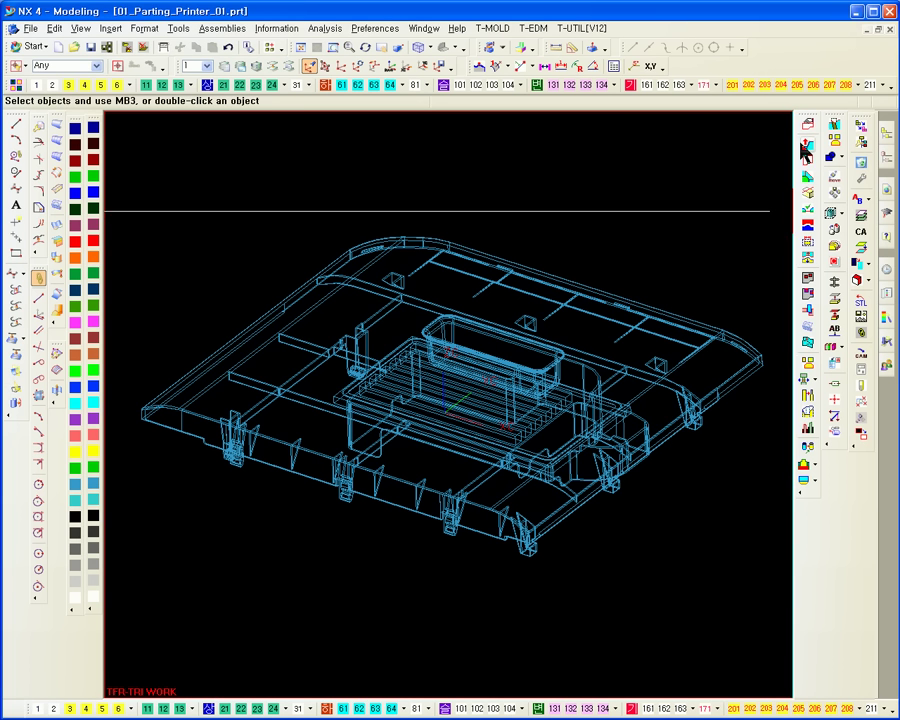
Set up the T-Mold parting layers and colours with the cover's large top face as the product's cavity-side face.
click(806, 125)
scroll(643, 240, down, 2)
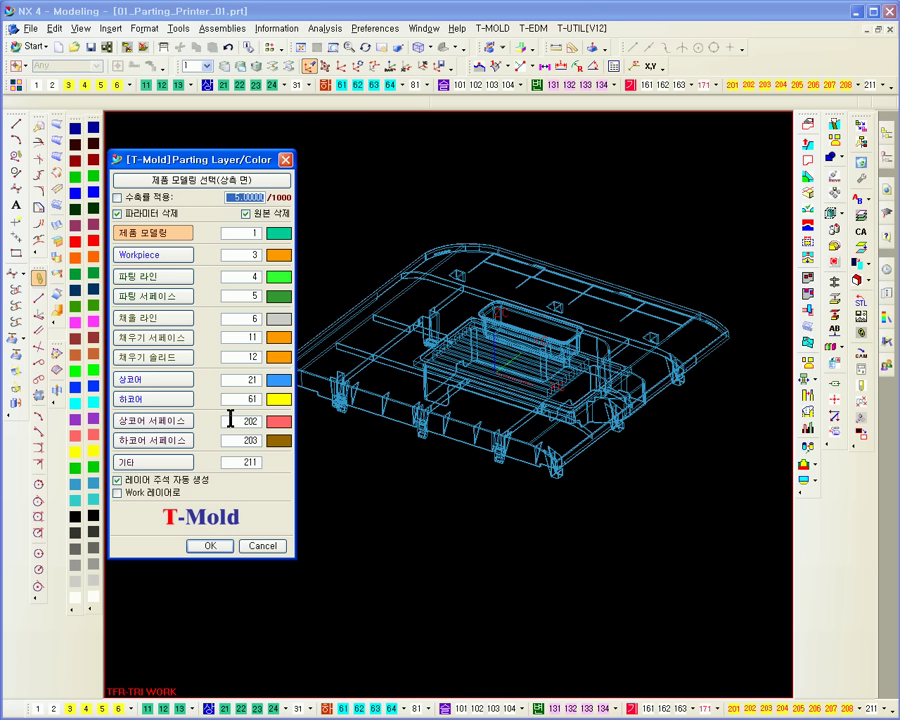
scroll(388, 437, up, 1)
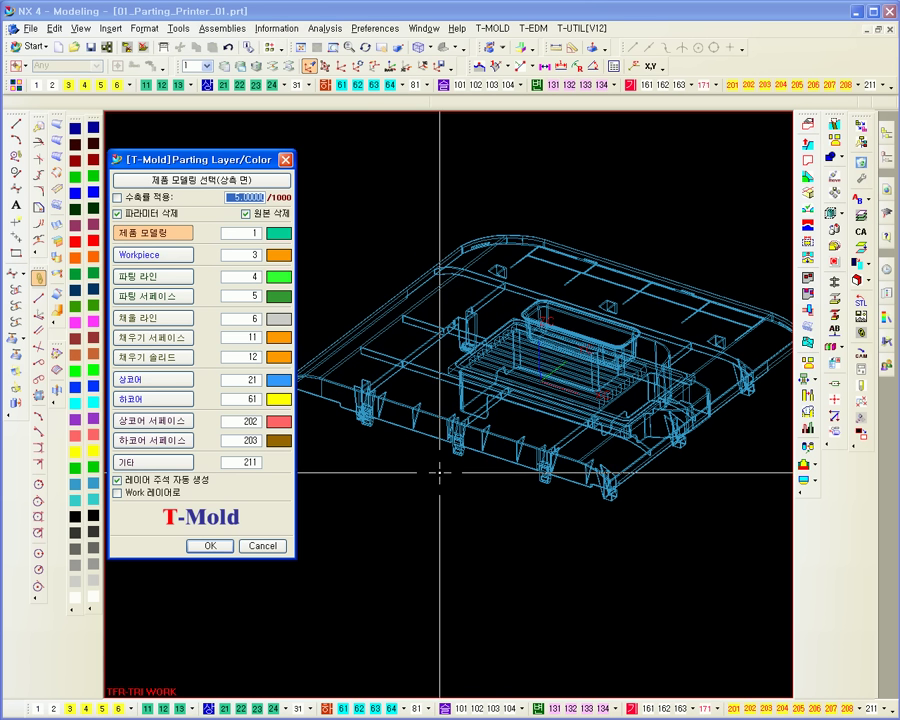
click(160, 181)
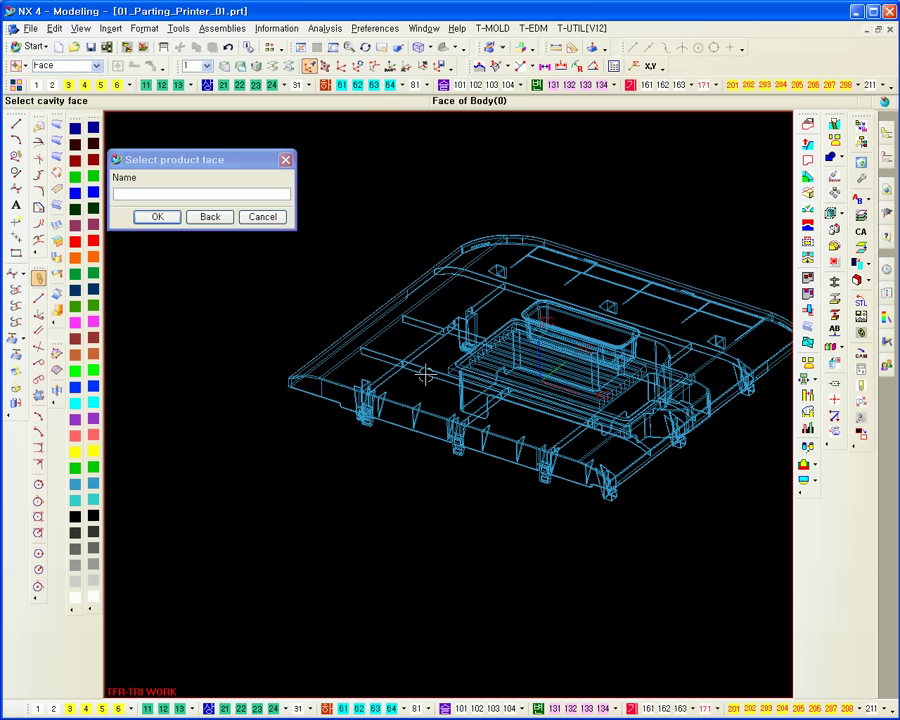
click(426, 374)
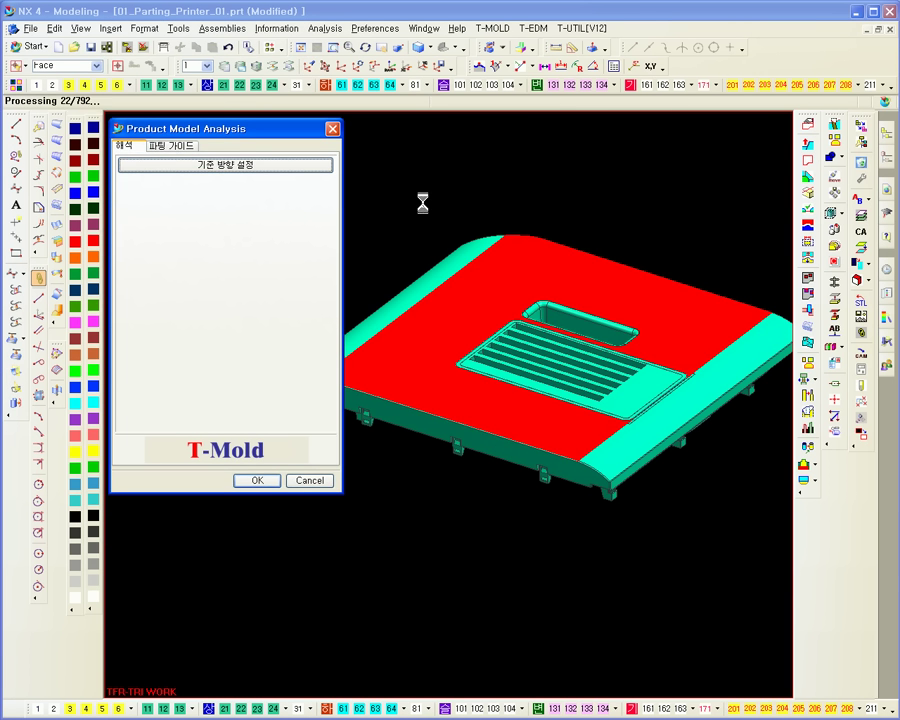
Run the first cavity/core colour conversion and the second colour recalculation on the product model from the parting guide.
click(128, 145)
click(150, 233)
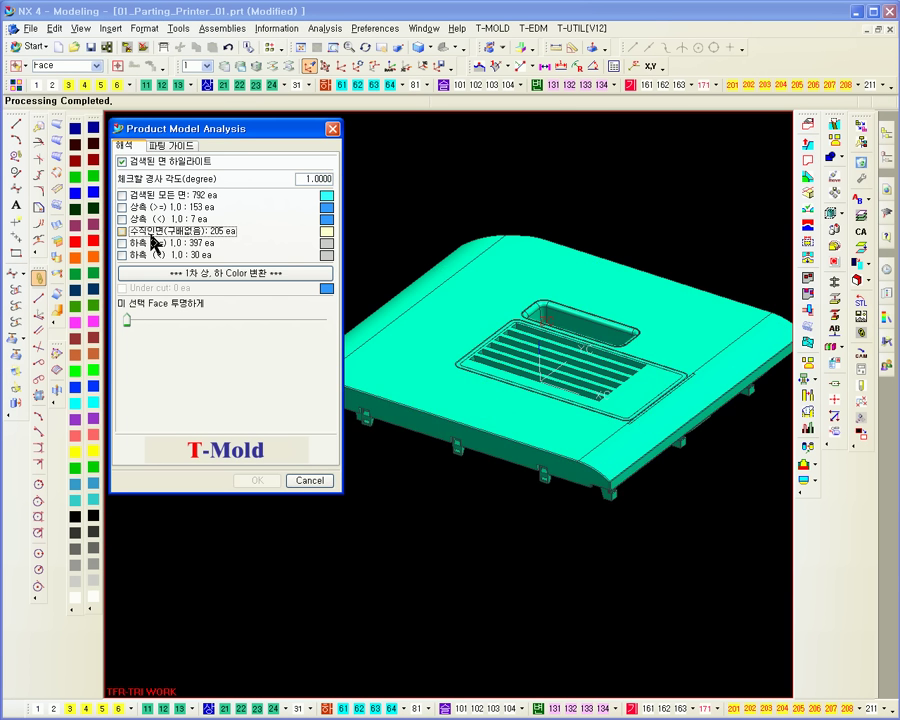
click(170, 146)
middle_drag(343, 287, 430, 253)
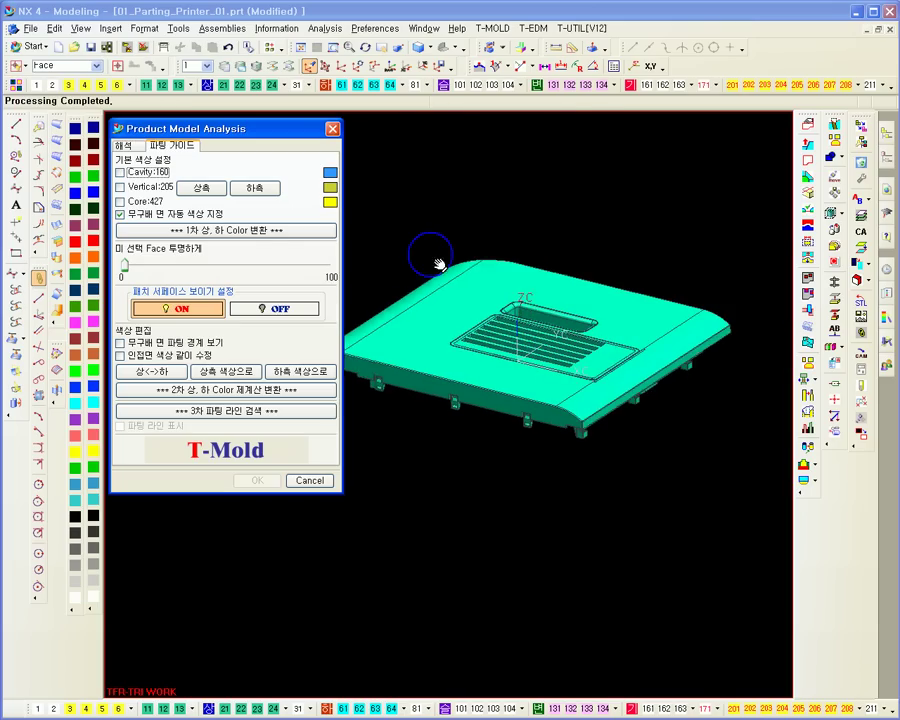
click(254, 230)
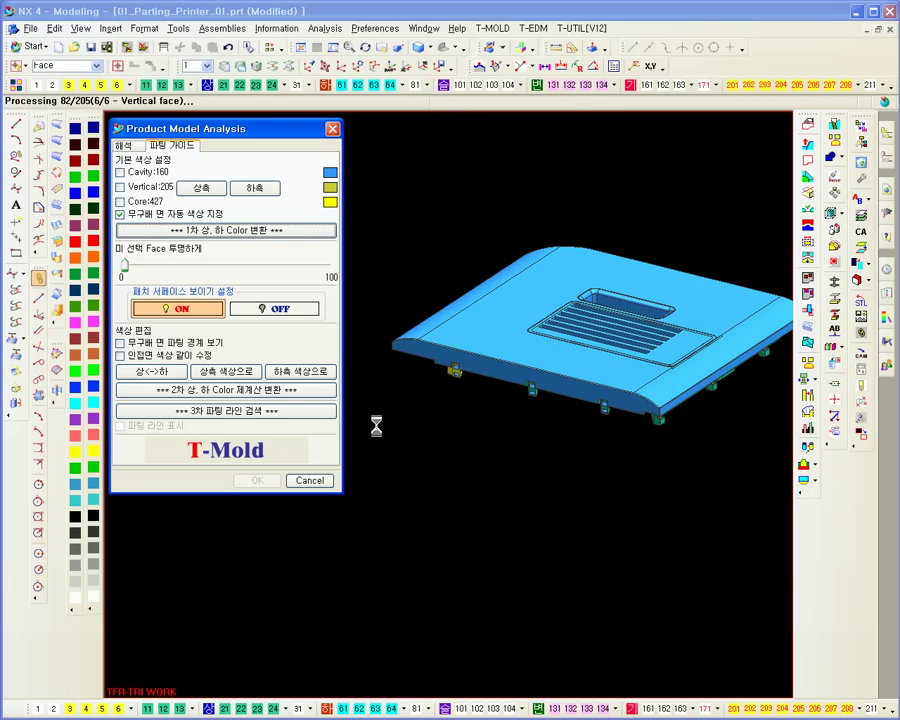
click(239, 392)
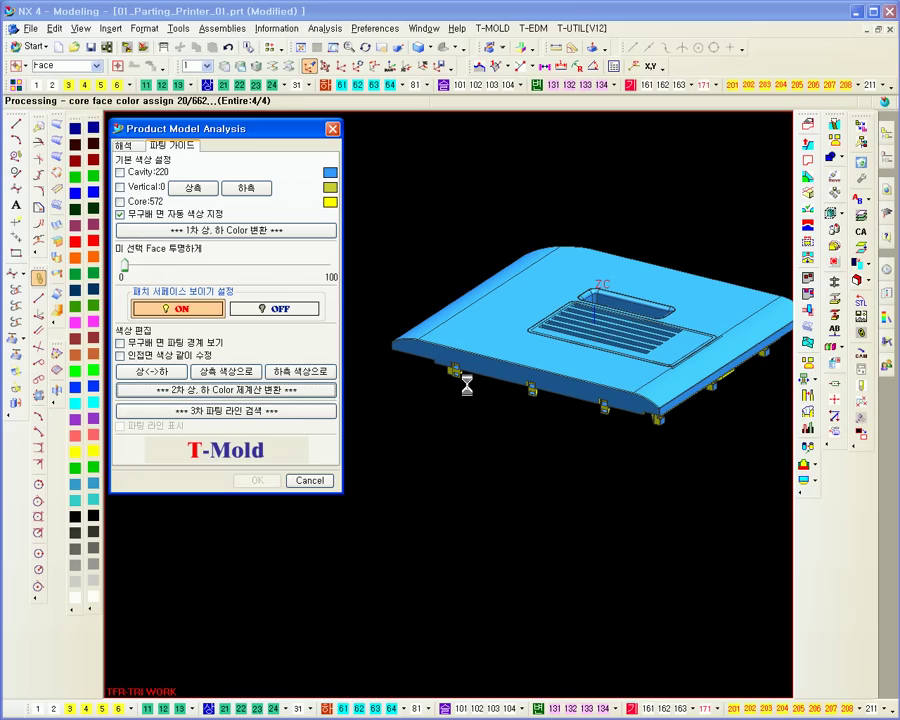
Run the third-stage parting line search from an outer edge along the cover's lower rim.
click(280, 411)
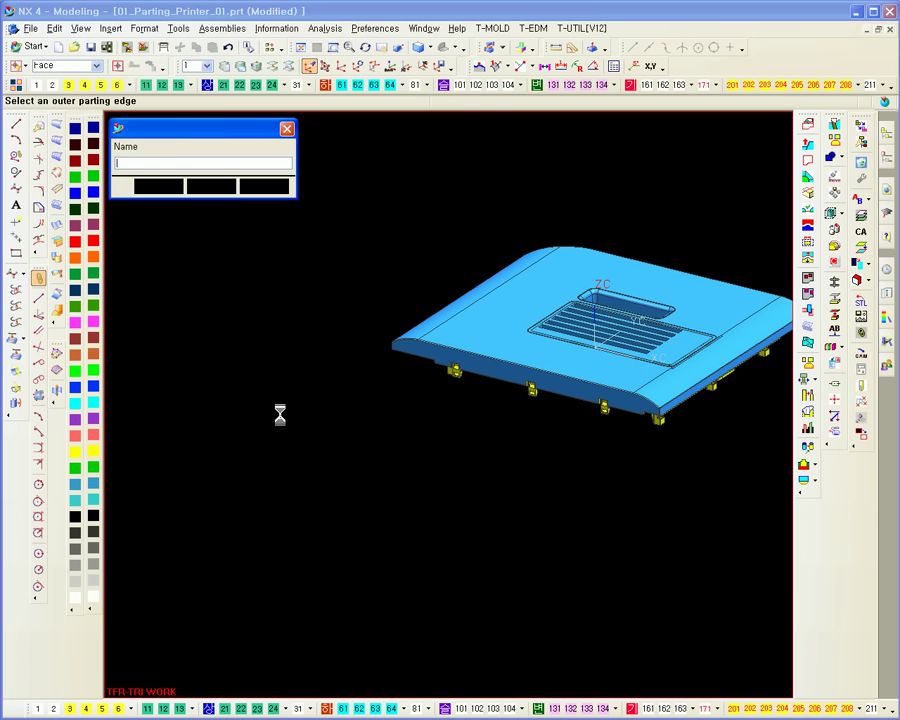
scroll(542, 496, up, 5)
click(454, 404)
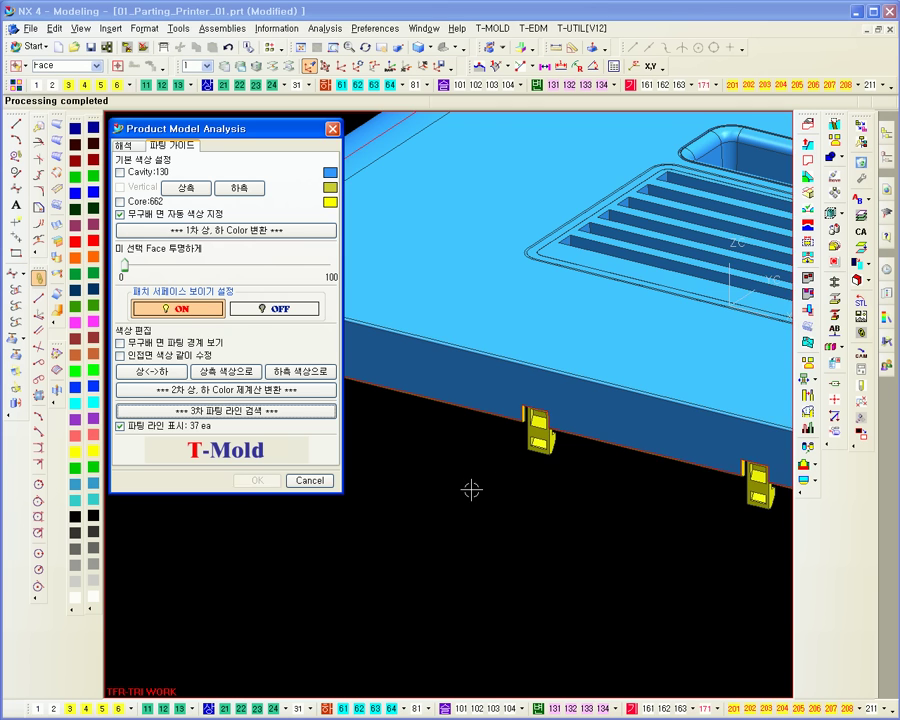
scroll(496, 440, down, 5)
scroll(496, 440, up, 5)
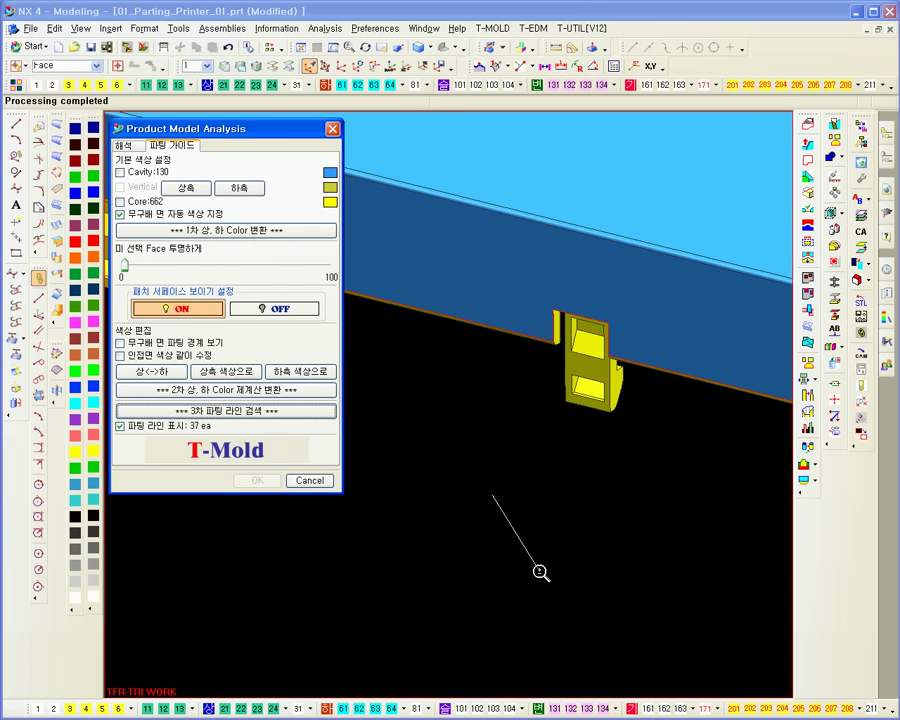
scroll(532, 540, down, 2)
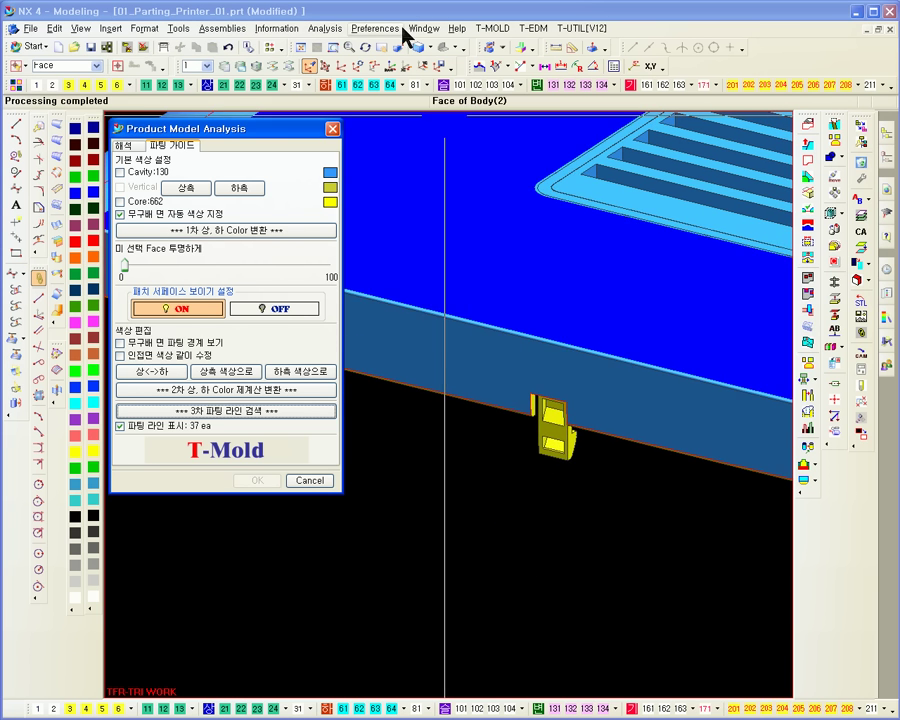
Enable Show Widths for lines in the visualization preferences.
click(404, 28)
click(385, 114)
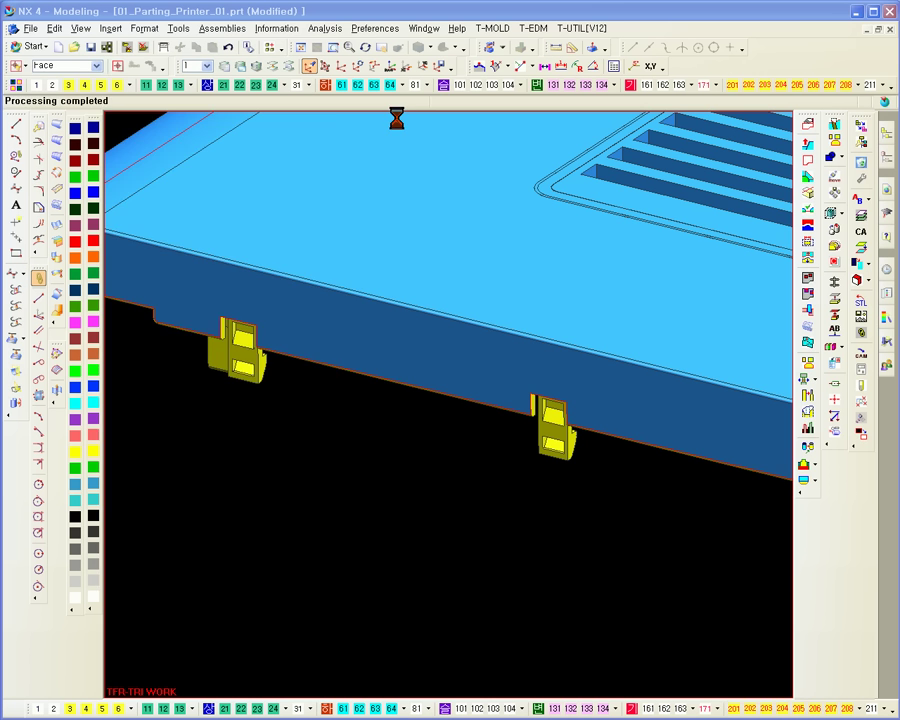
click(203, 160)
click(121, 307)
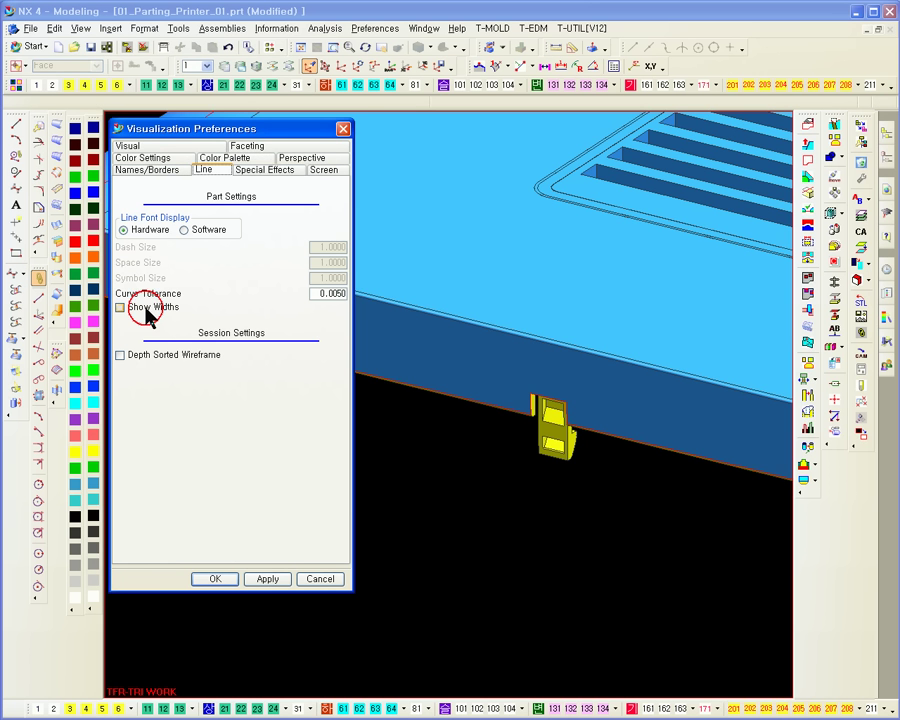
middle_click(471, 530)
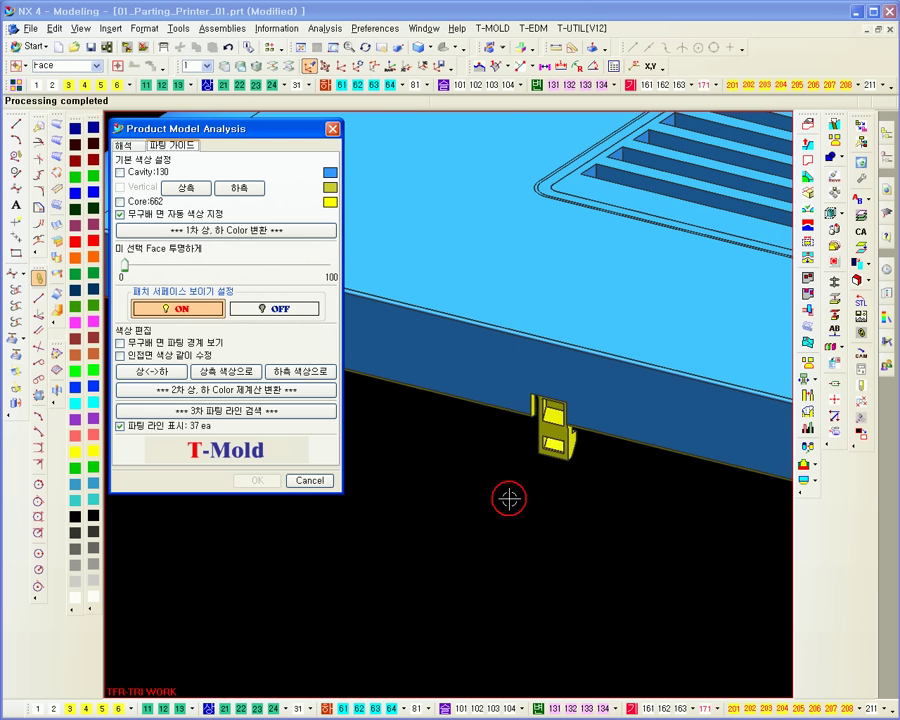
Redisplay the found parting line around the product and inspect it along the clip side.
ctrl+middle_drag(508, 496, 514, 450)
shift+middle_drag(514, 450, 560, 442)
click(172, 413)
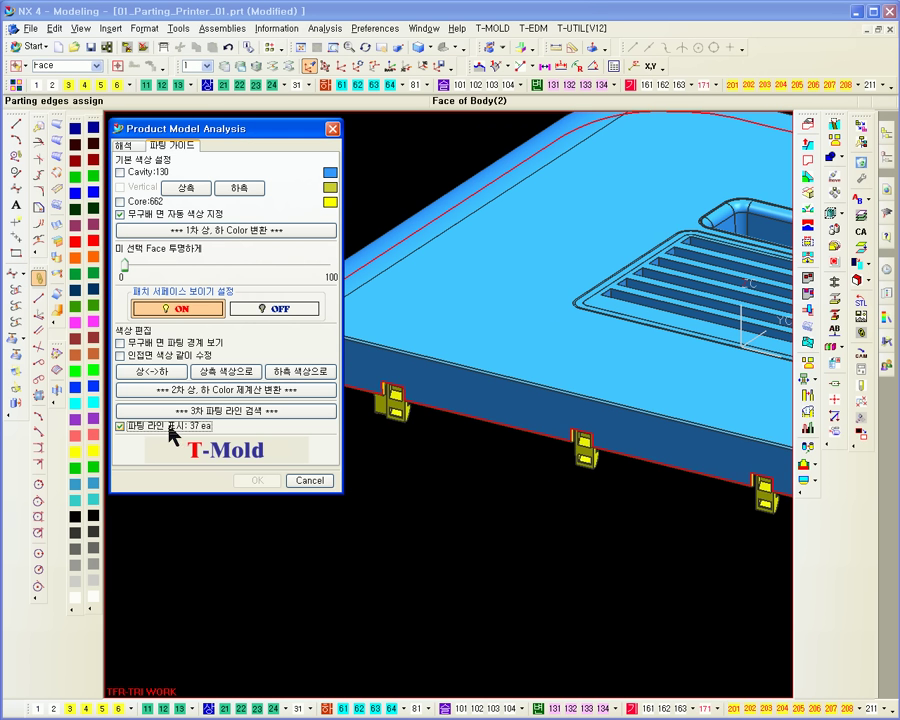
scroll(540, 478, up, 5)
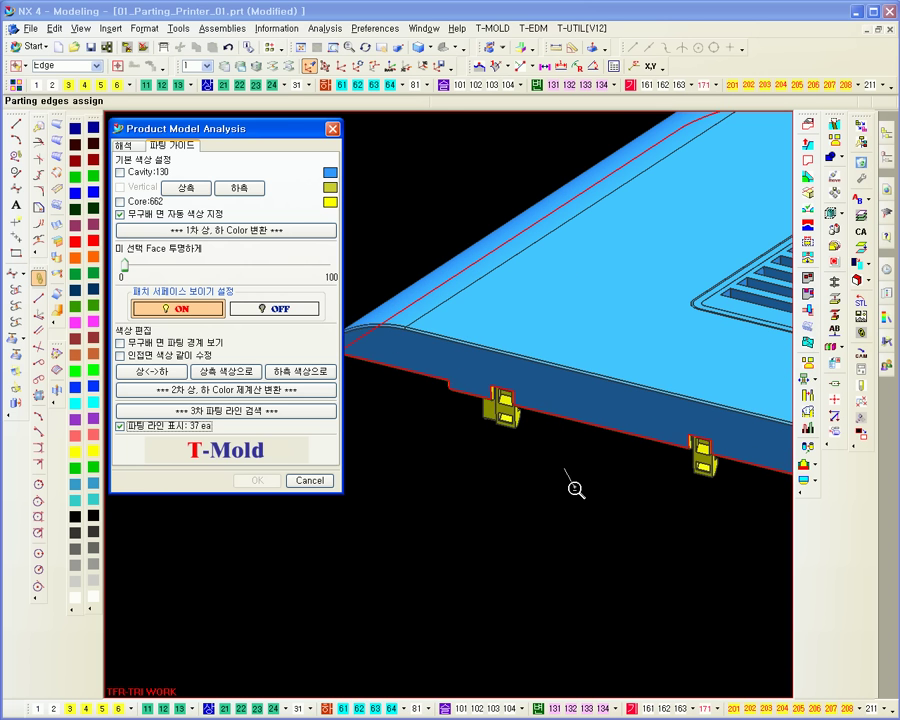
Try swapping the clip-side wall face between the cavity and core colours.
click(208, 374)
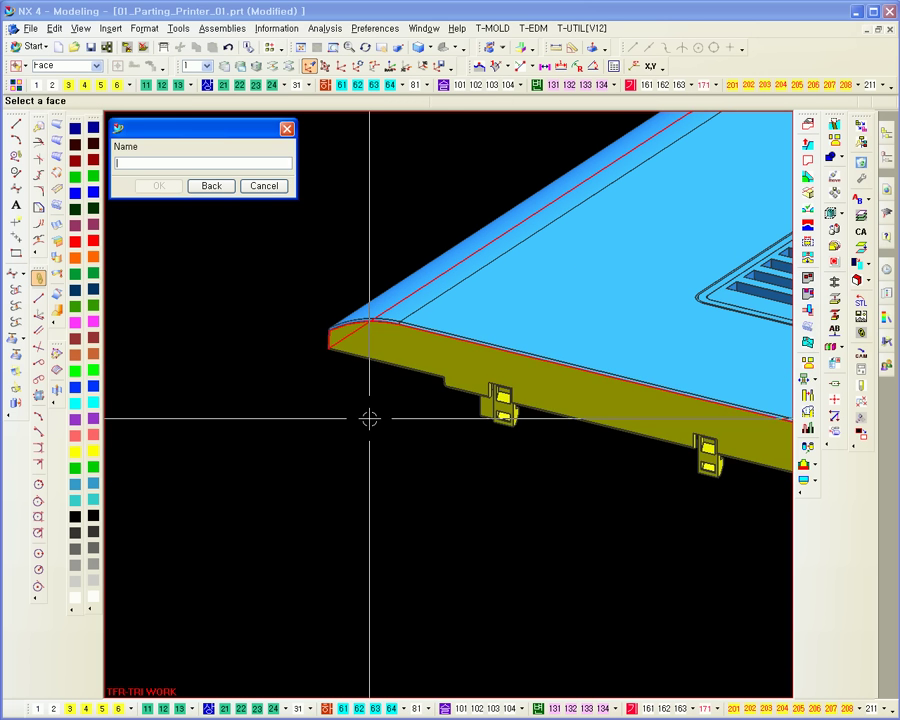
scroll(384, 430, down, 3)
shift+middle_drag(371, 383, 329, 383)
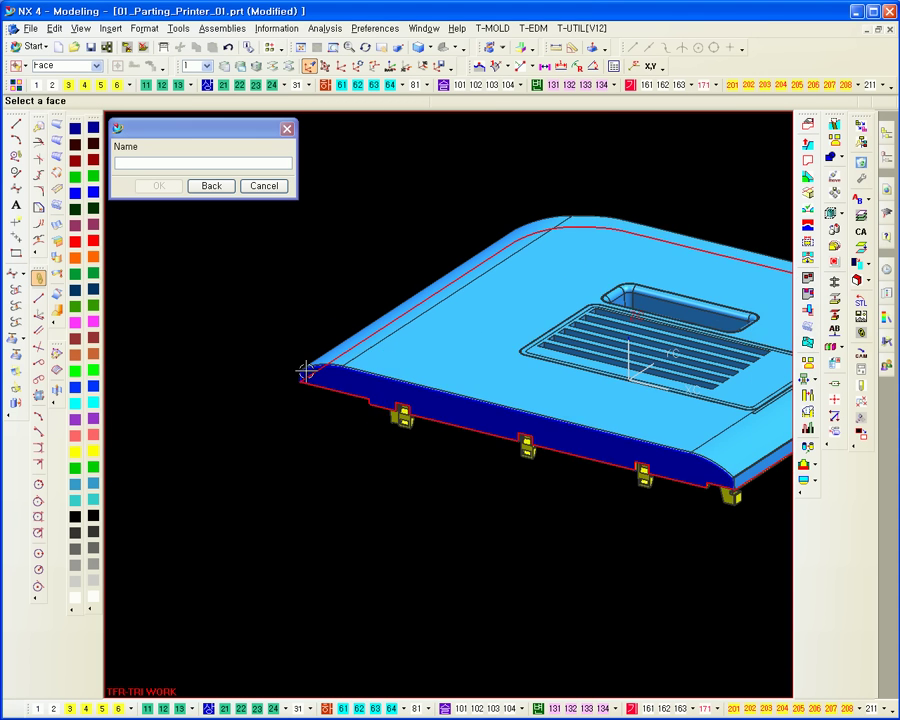
click(264, 186)
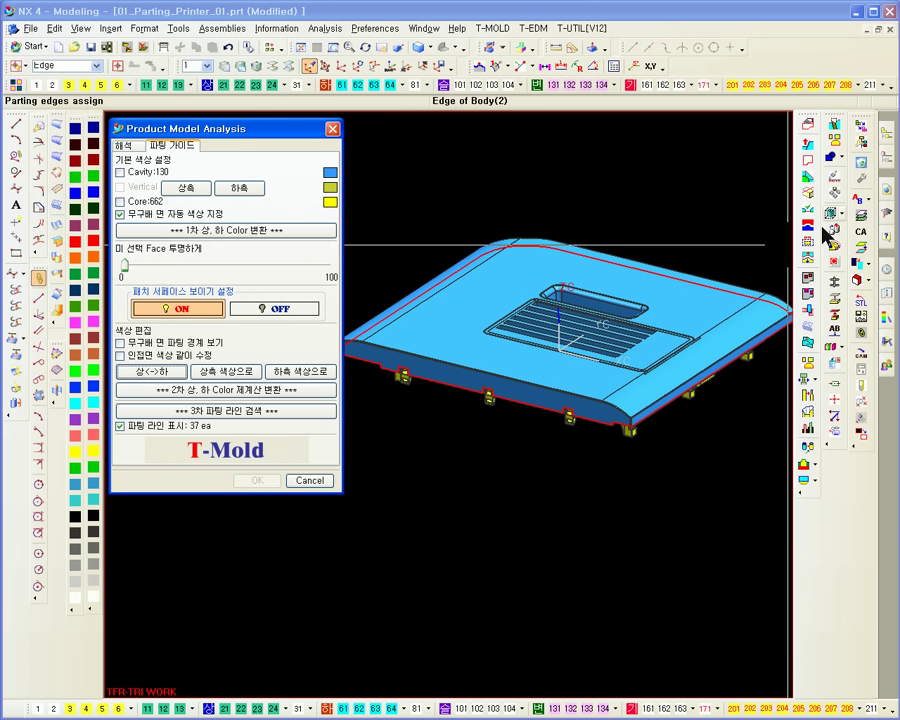
Create the outer parting line with only its curves shown and divide it by end points at its four corners.
click(808, 159)
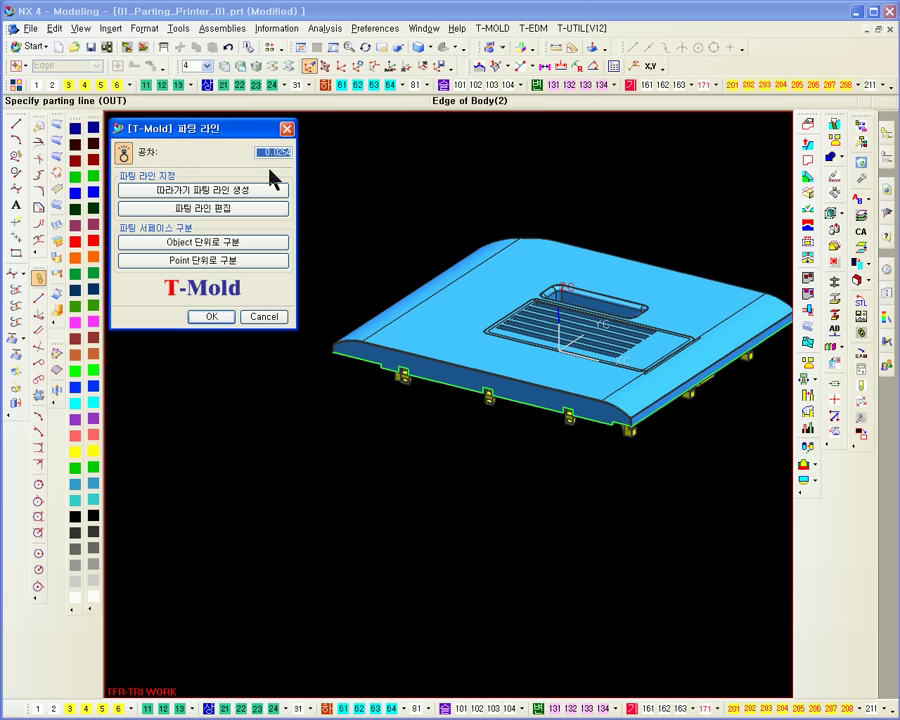
click(130, 154)
click(203, 261)
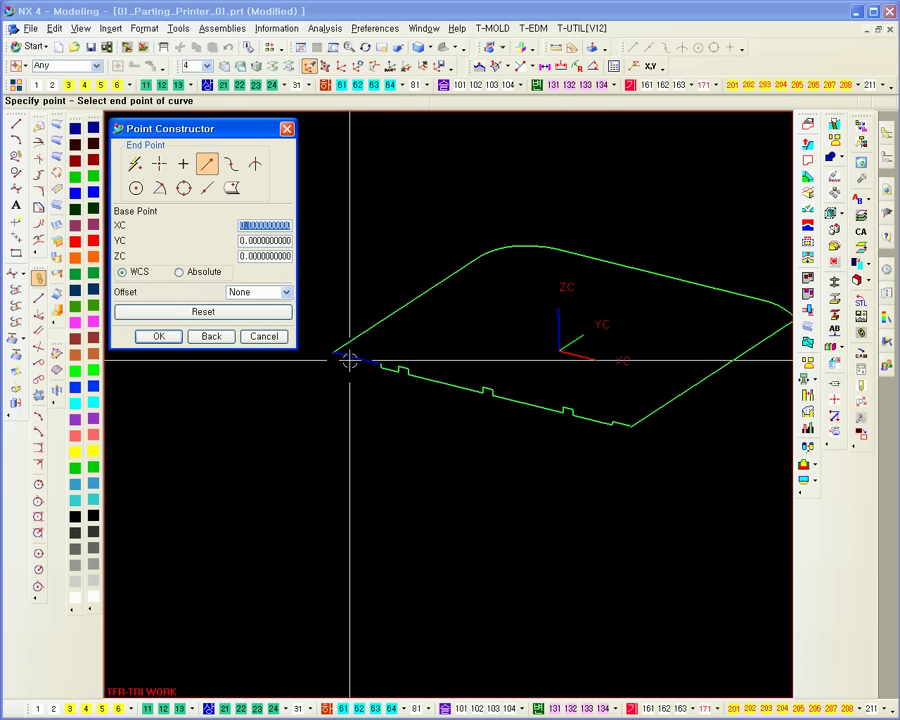
click(349, 359)
scroll(662, 504, up, 4)
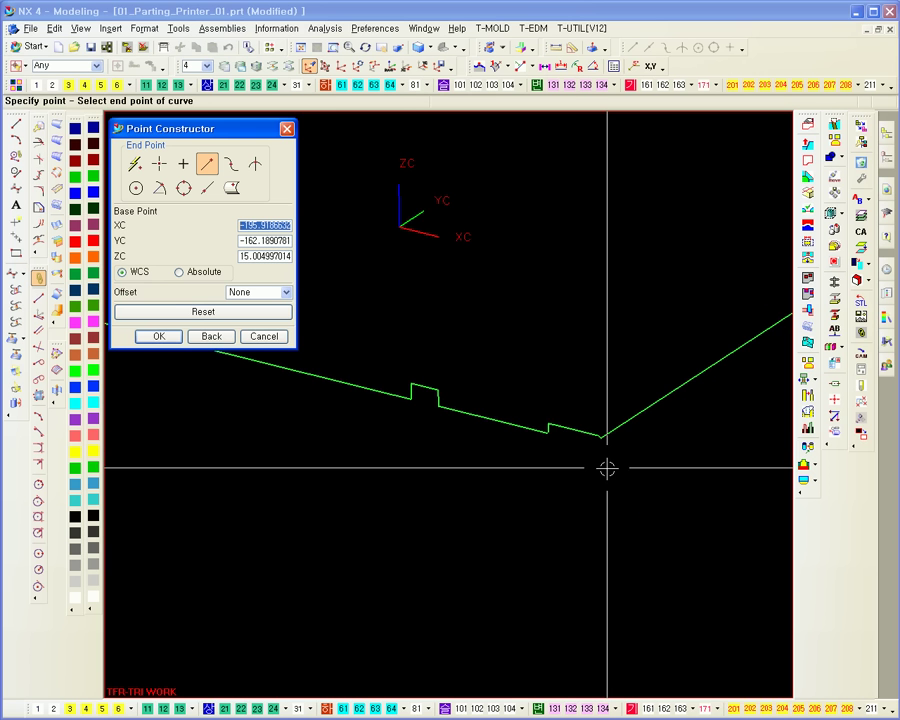
scroll(573, 484, down, 2)
scroll(573, 484, down, 3)
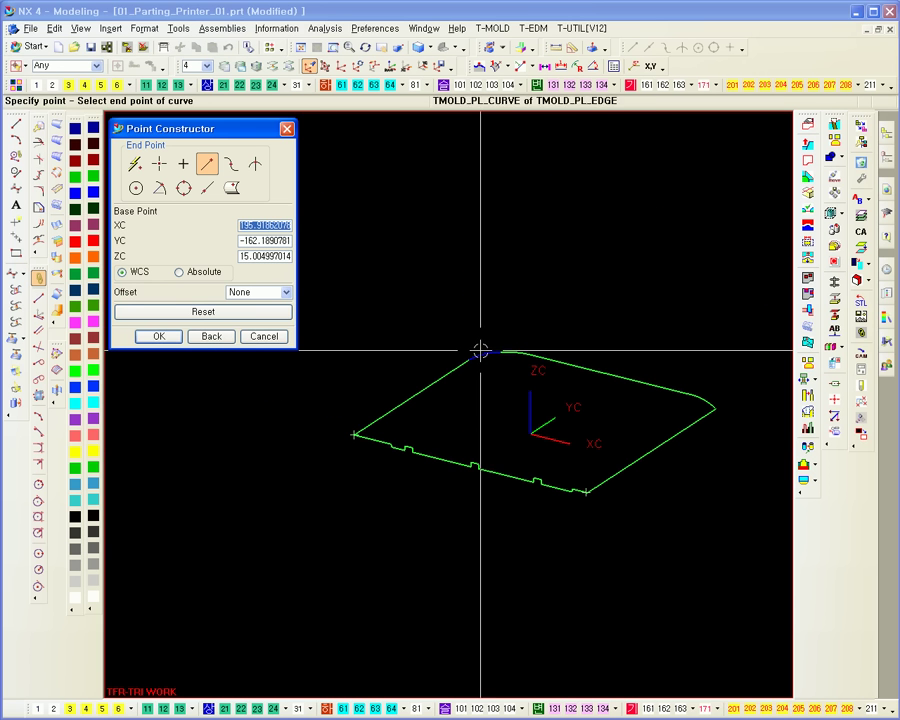
click(482, 350)
scroll(706, 486, up, 3)
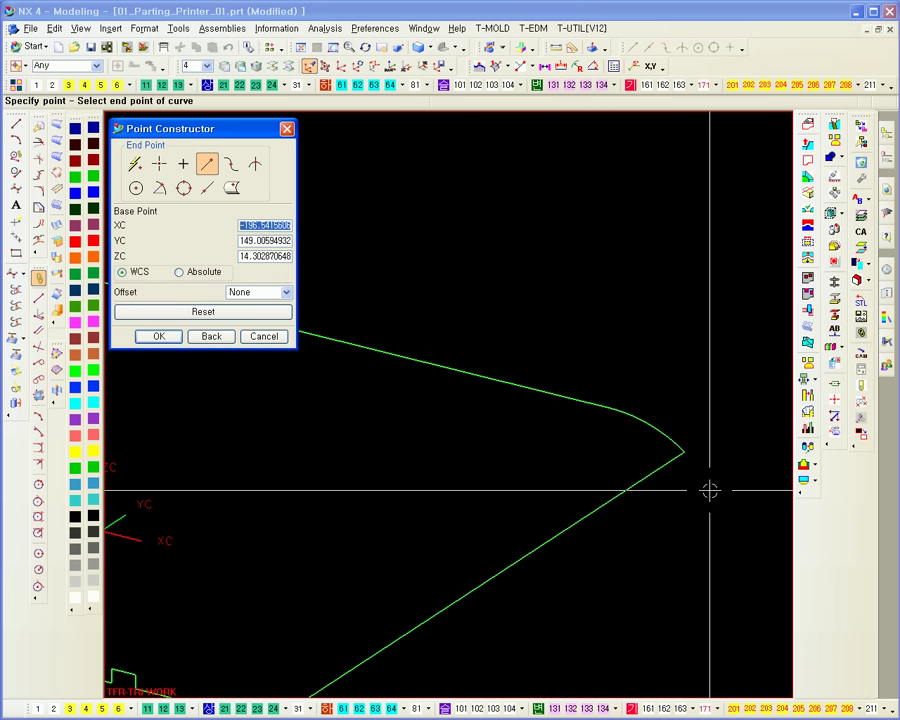
click(681, 444)
scroll(681, 444, down, 5)
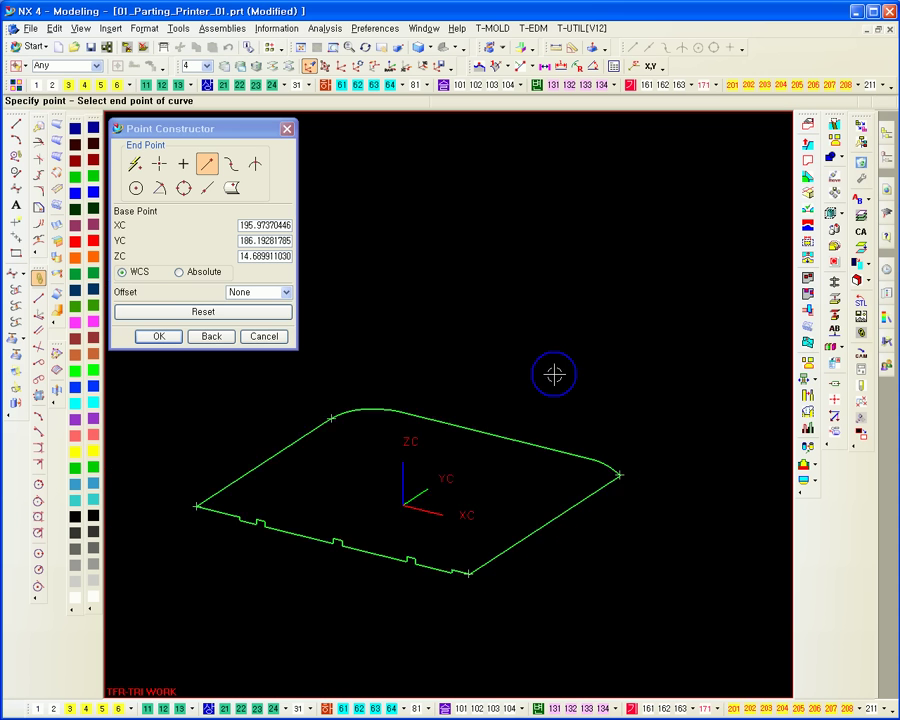
key(Return)
Create 788 mm parting surfaces with automatic corners from the four parting line sections in the X+, Y-, X- and Y+ directions.
click(808, 187)
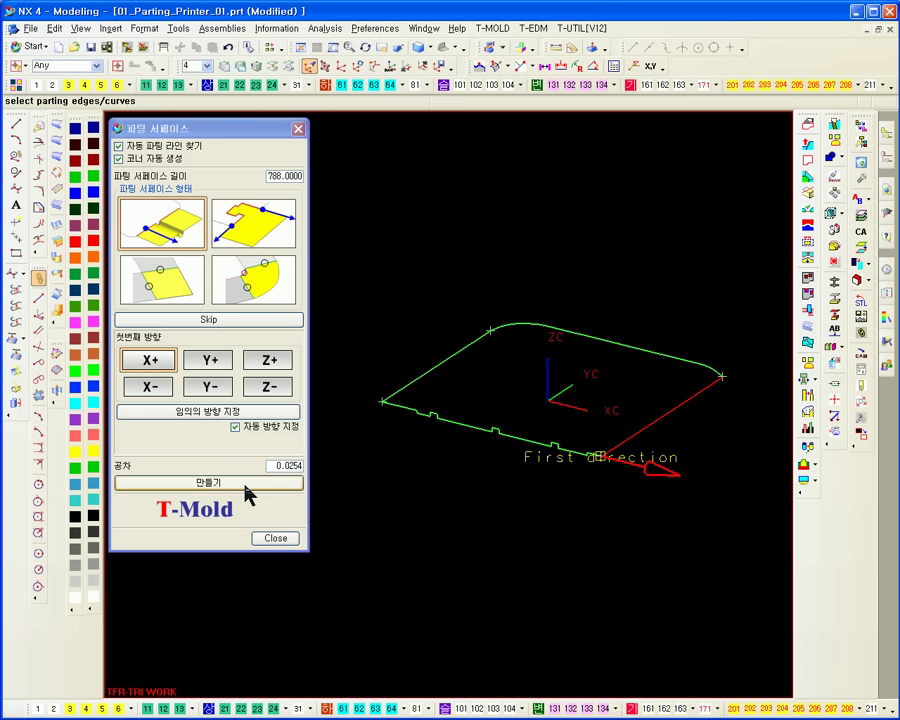
click(245, 483)
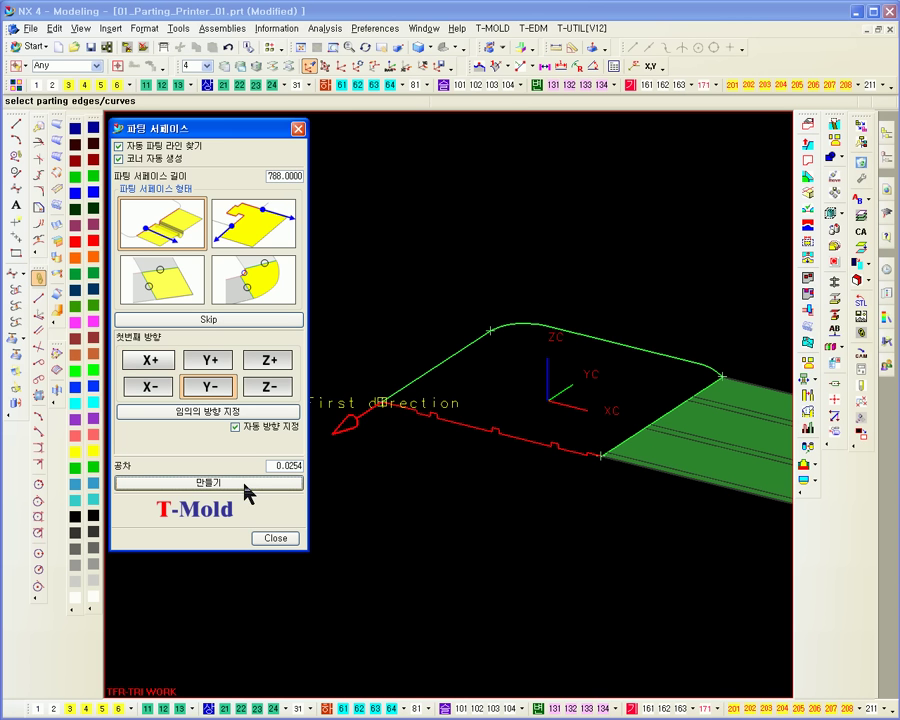
click(246, 485)
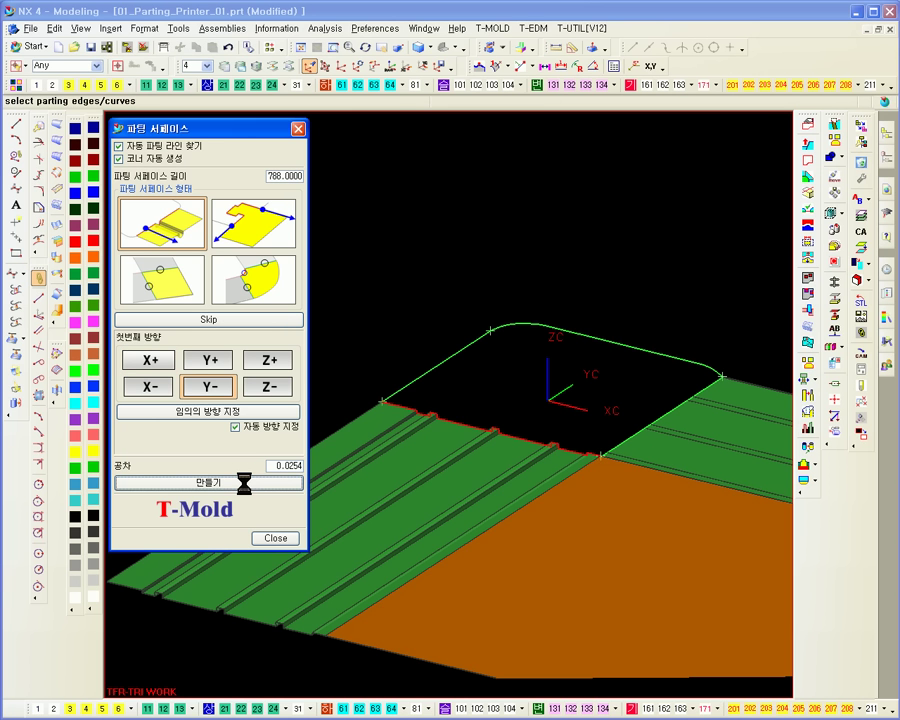
click(245, 484)
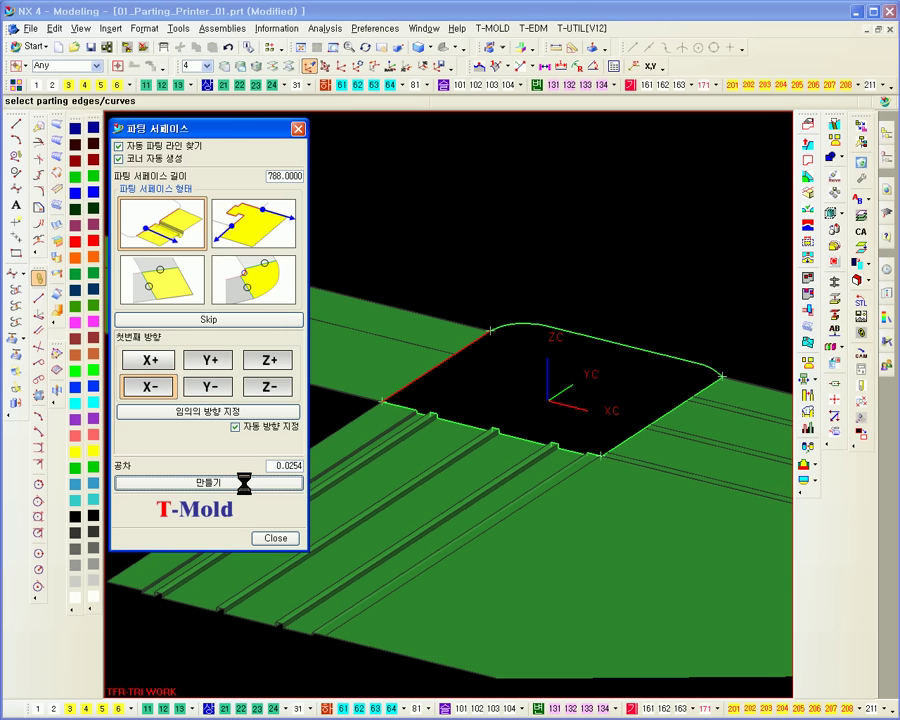
click(246, 485)
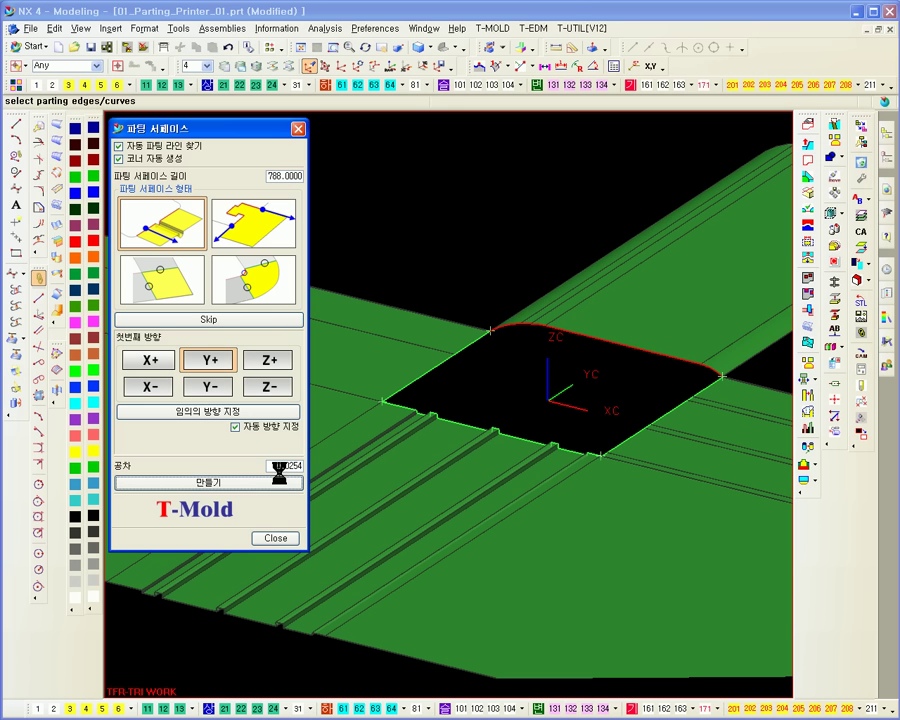
Patch the slots in the slotted grille face automatically with a 0.0250 tolerance, without excluding any edges.
click(809, 280)
click(624, 450)
scroll(620, 430, up, 4)
middle_drag(628, 522, 610, 350)
click(551, 356)
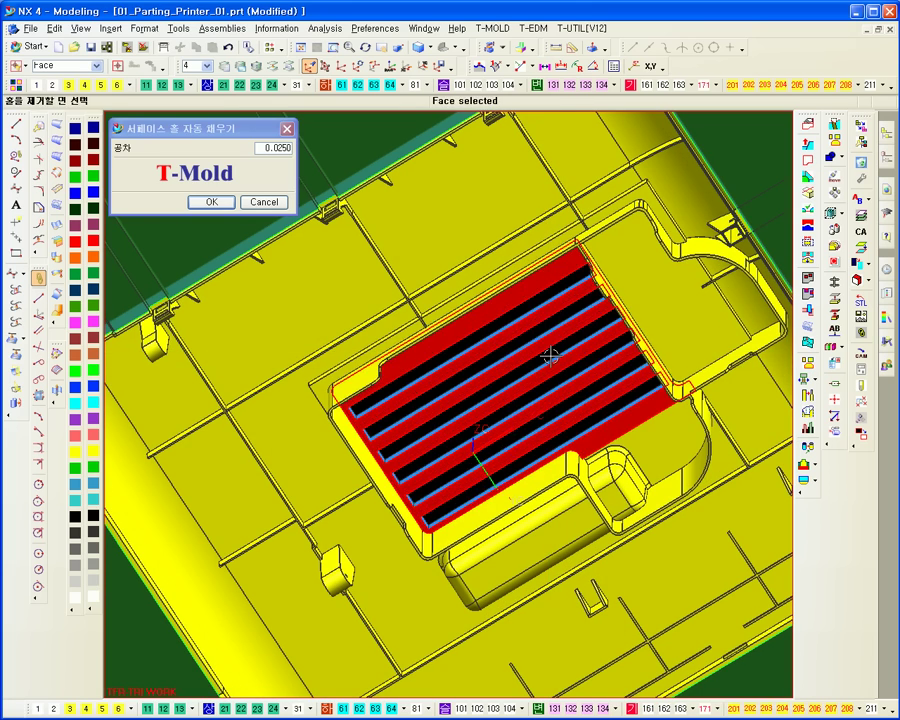
middle_click(551, 356)
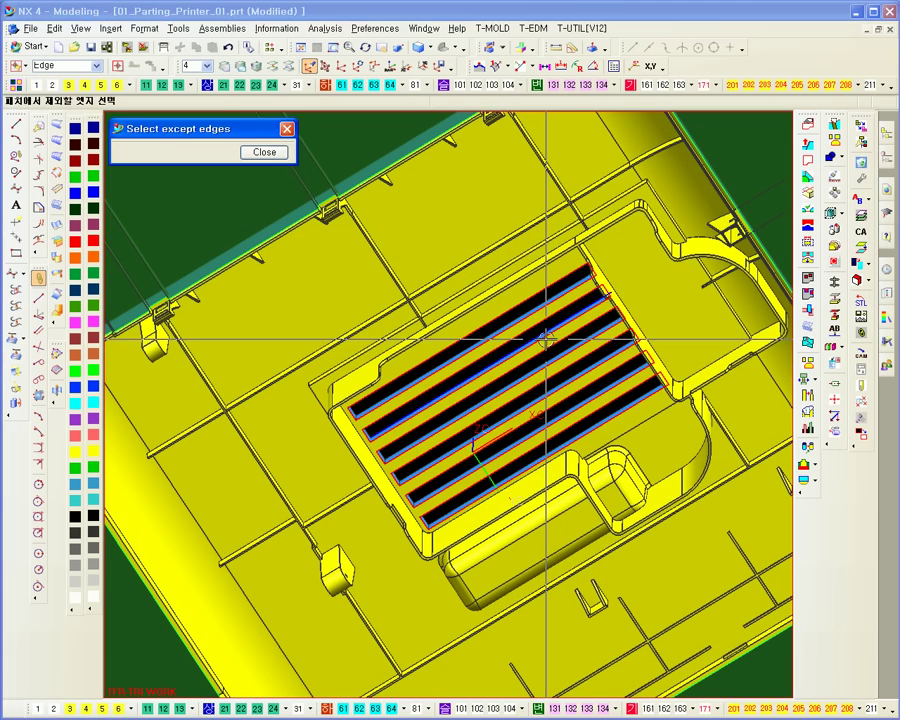
middle_click(546, 340)
Extract both the cavity and core faces of the product with the Extract region method.
middle_drag(554, 370, 755, 301)
middle_click(464, 246)
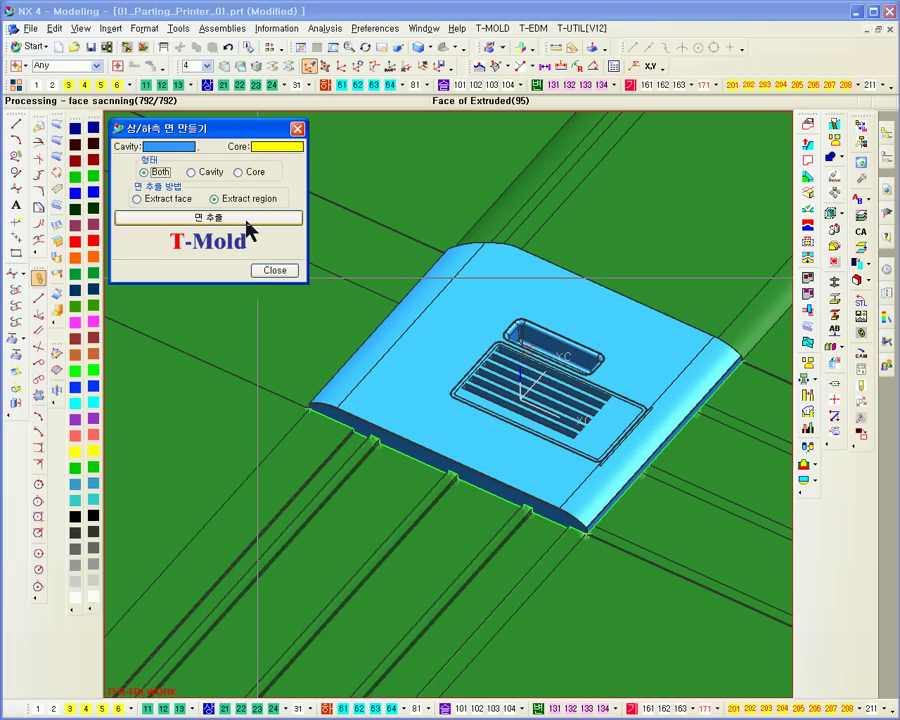
click(146, 200)
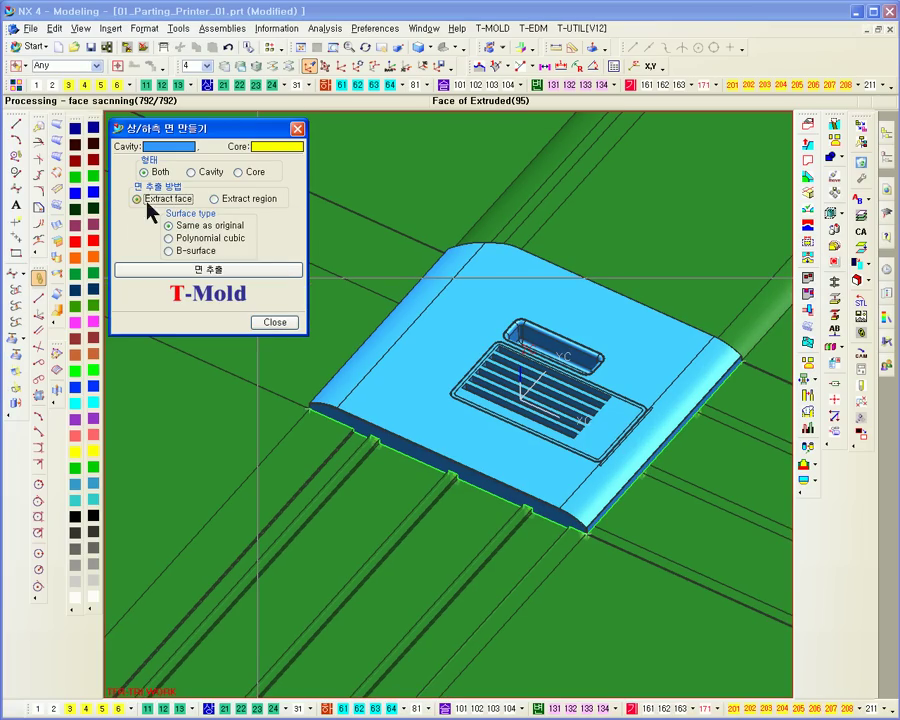
click(214, 199)
click(234, 218)
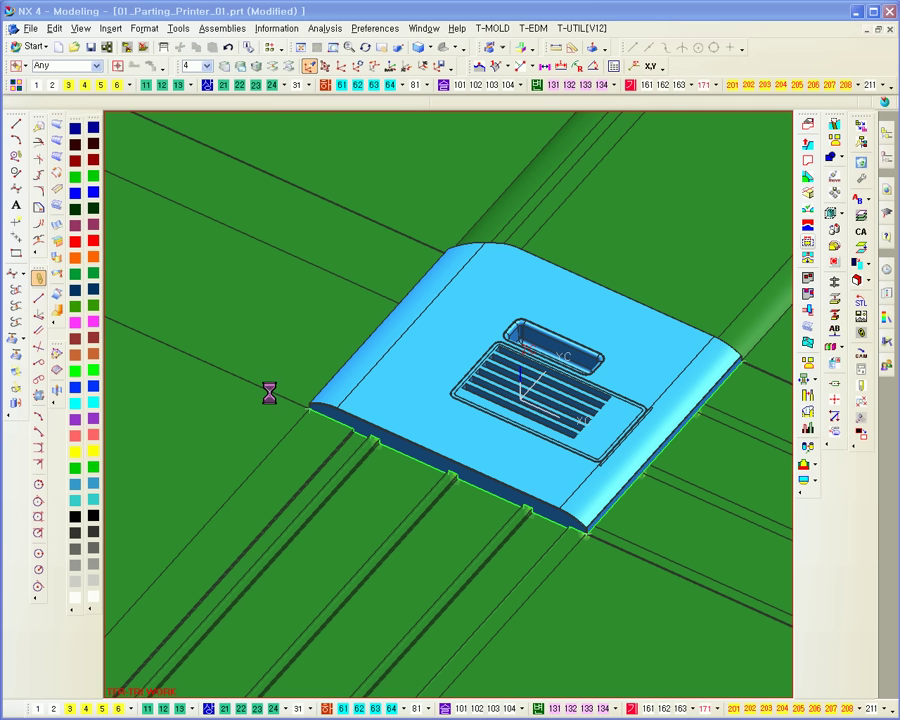
Create the workpiece around the product using the 30/30/30/50 increment preset.
click(270, 619)
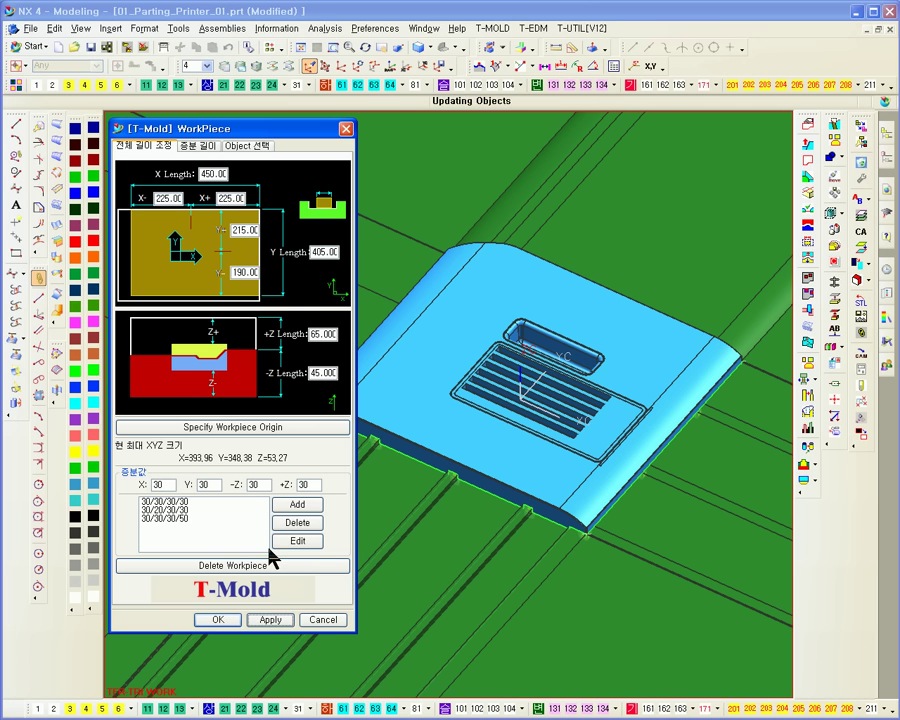
click(193, 503)
click(190, 518)
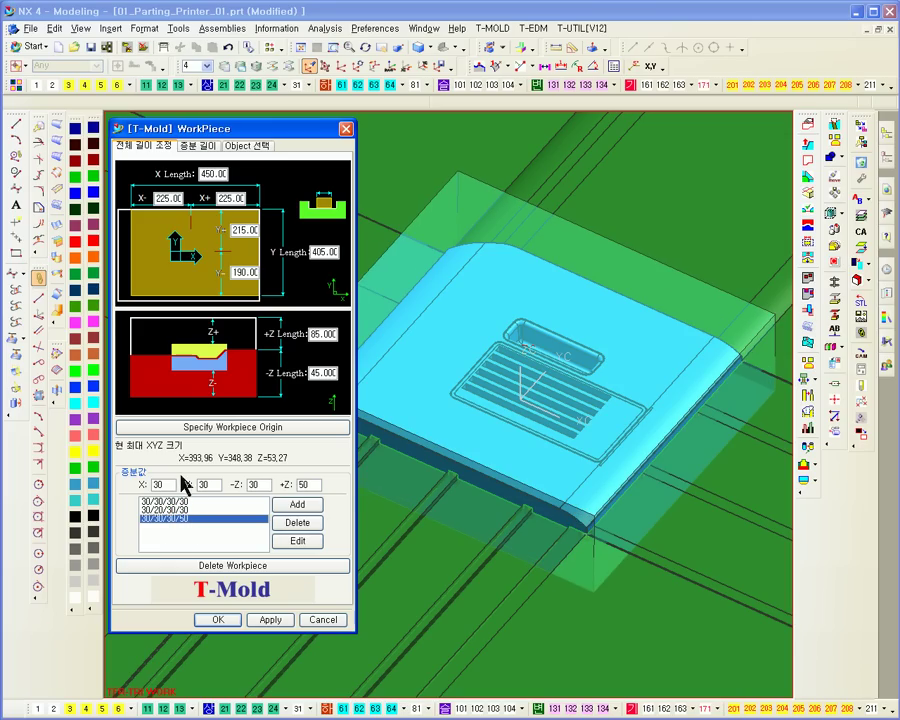
click(217, 619)
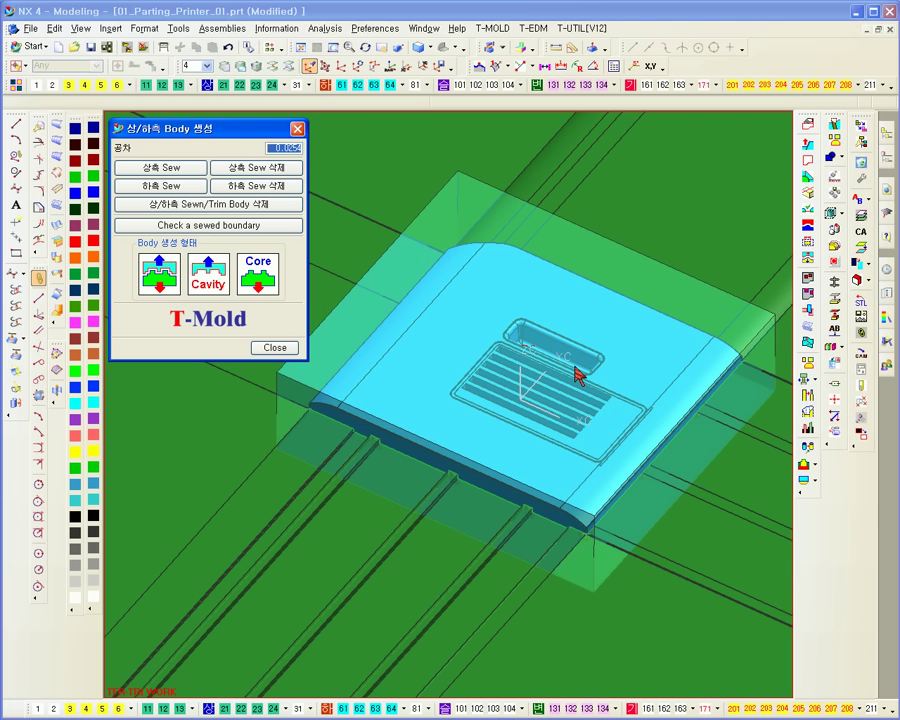
Sew the cavity-side sheets and the core-side sheets with a 0.0254 tolerance.
scroll(570, 340, down, 2)
shift+middle_drag(578, 322, 632, 318)
click(163, 168)
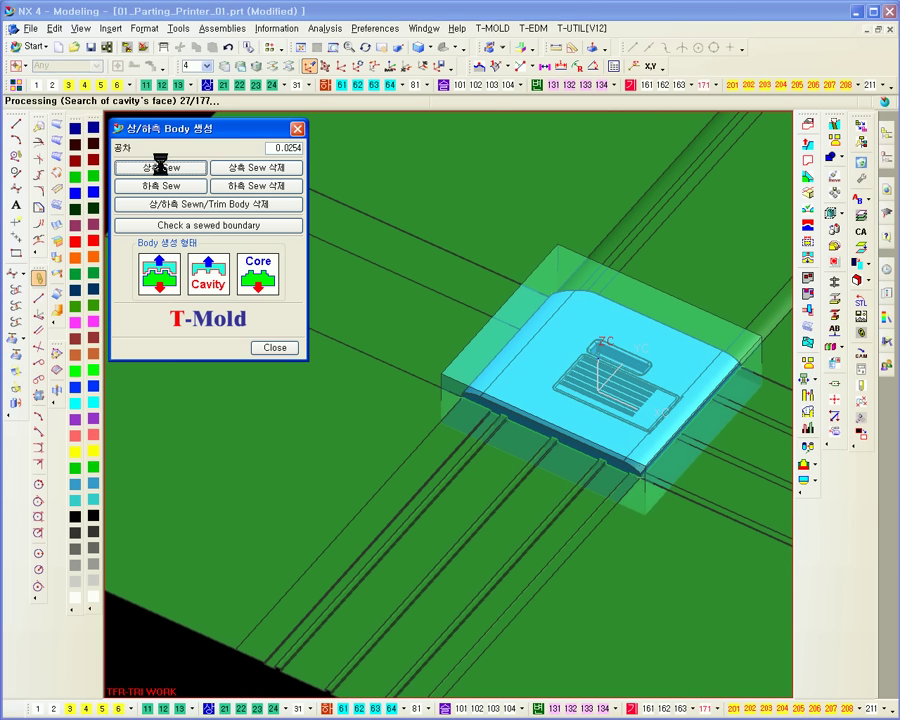
click(158, 186)
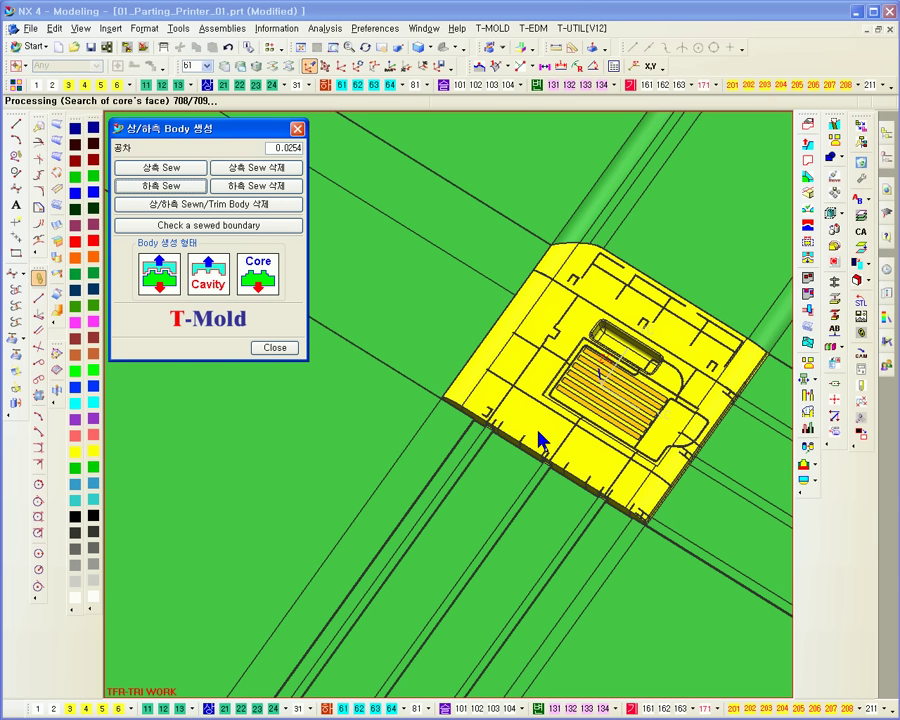
middle_drag(540, 432, 638, 462)
scroll(558, 338, up, 2)
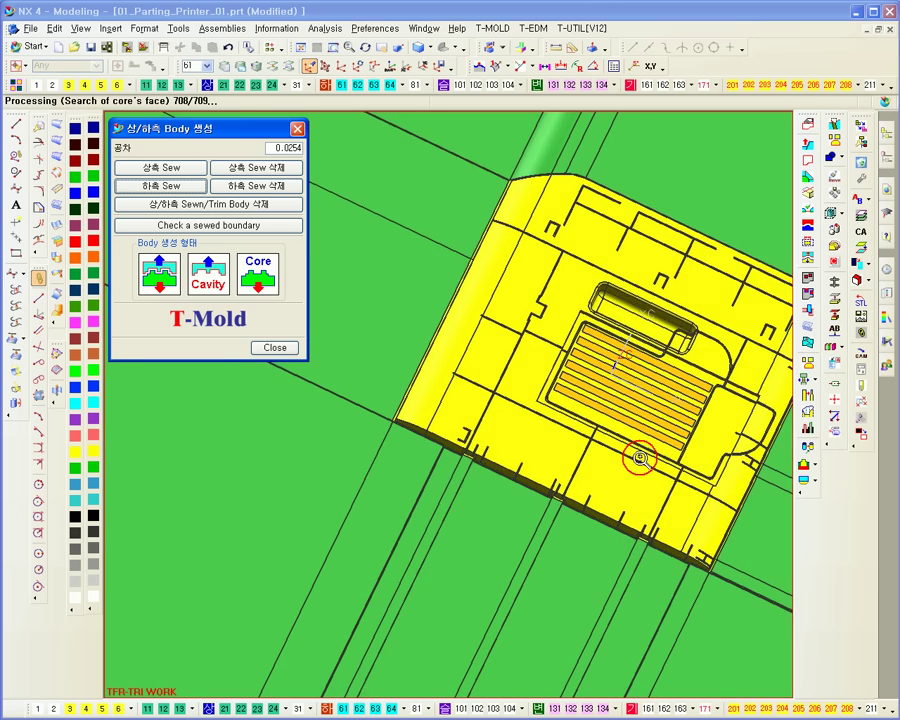
scroll(640, 458, up, 2)
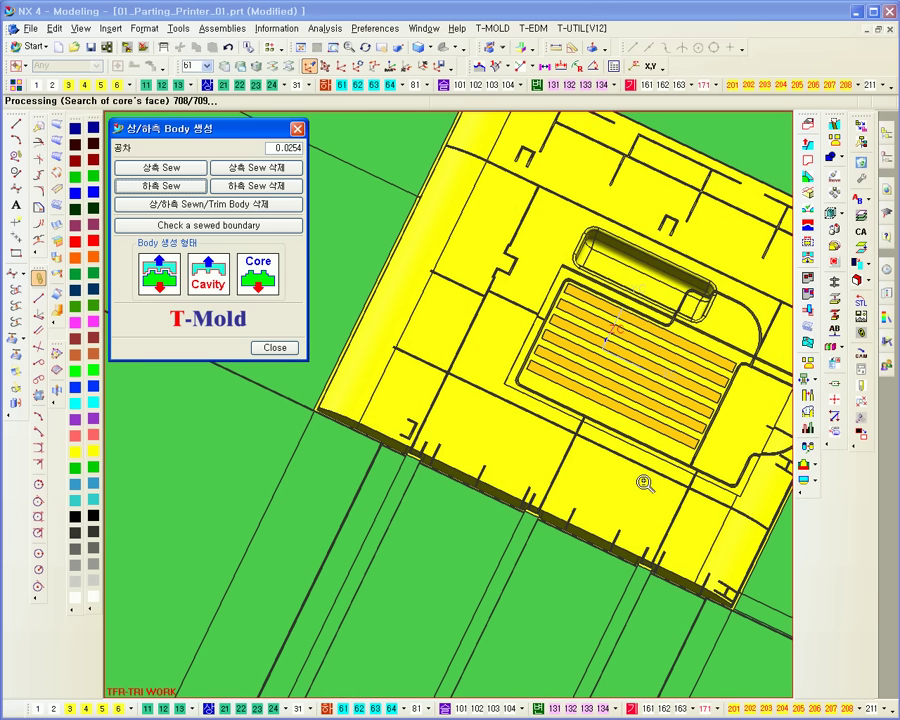
Generate both the cavity and core bodies from the workpiece, accepting the default trim directions.
click(150, 278)
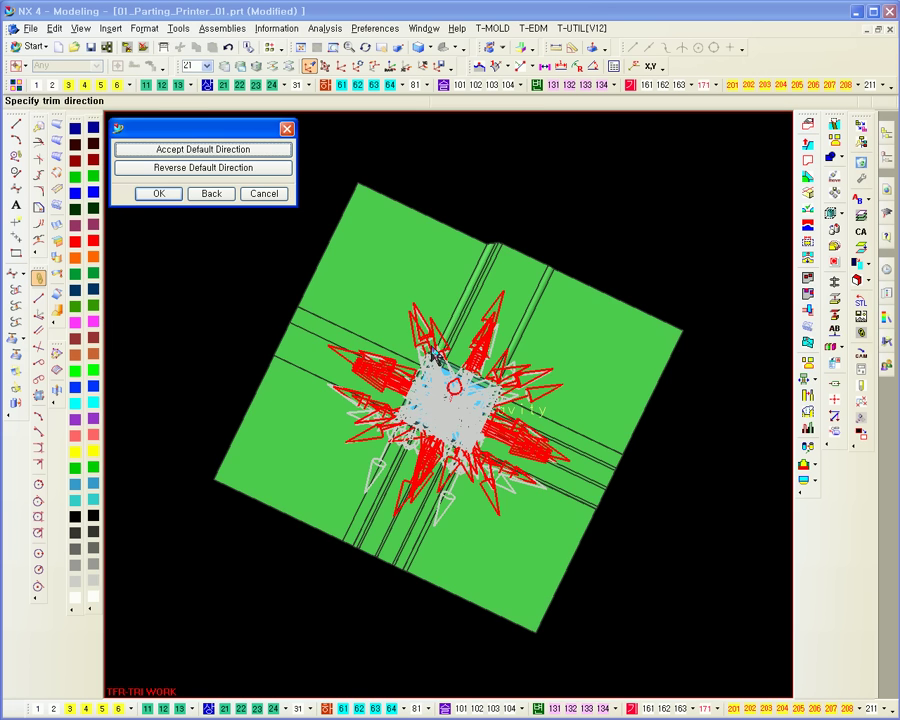
middle_drag(420, 375, 404, 383)
middle_click(404, 383)
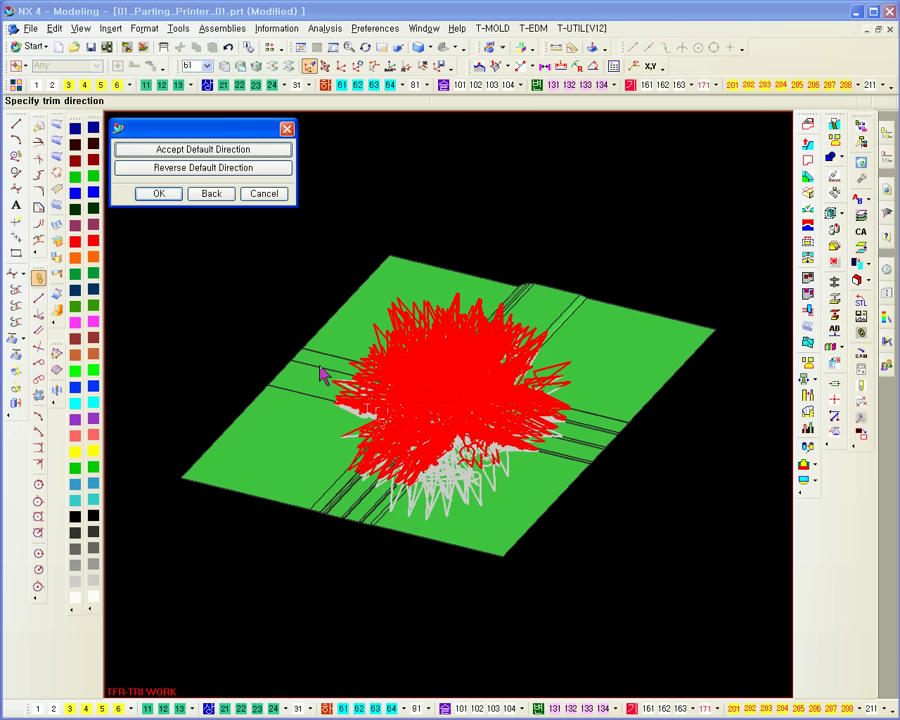
middle_click(321, 374)
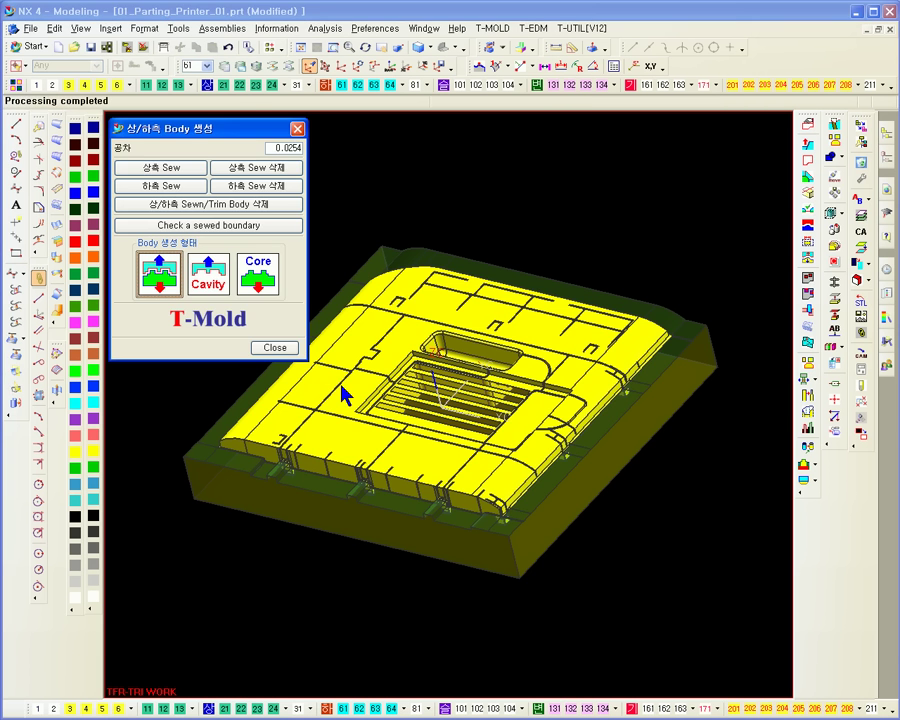
click(277, 350)
Make the translucent core block opaque and view the finished core.
middle_drag(414, 430, 730, 366)
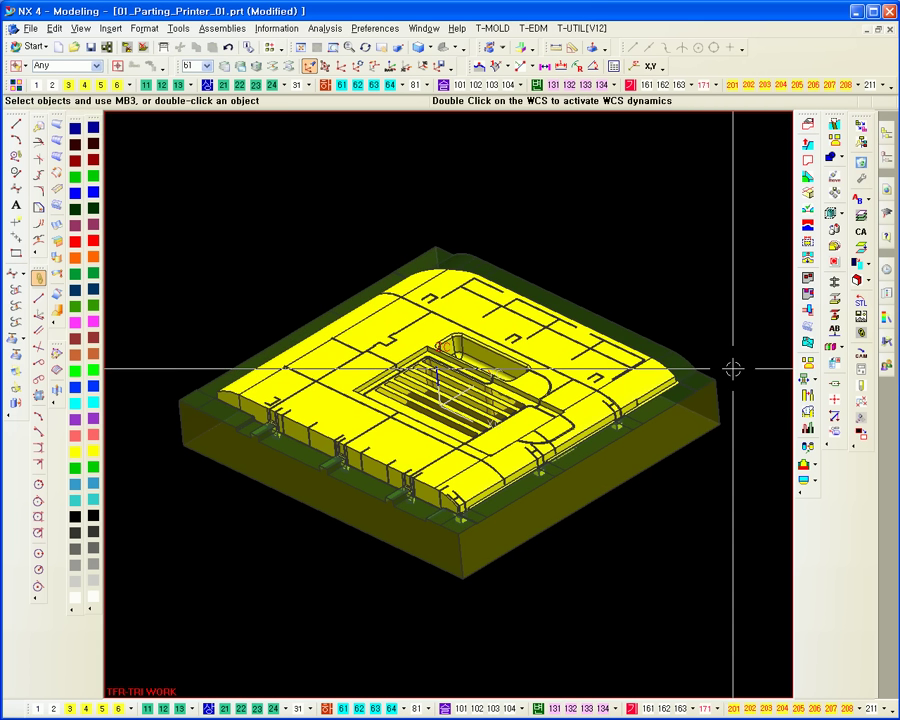
click(838, 300)
click(554, 392)
middle_click(554, 392)
scroll(458, 414, up, 3)
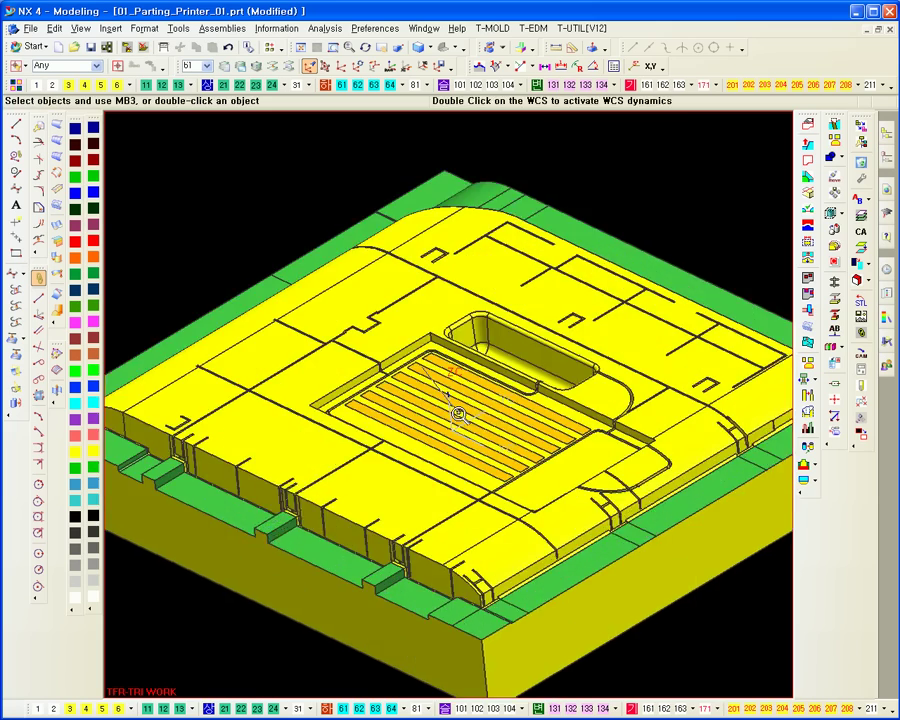
middle_drag(737, 217, 699, 257)
scroll(661, 252, down, 1)
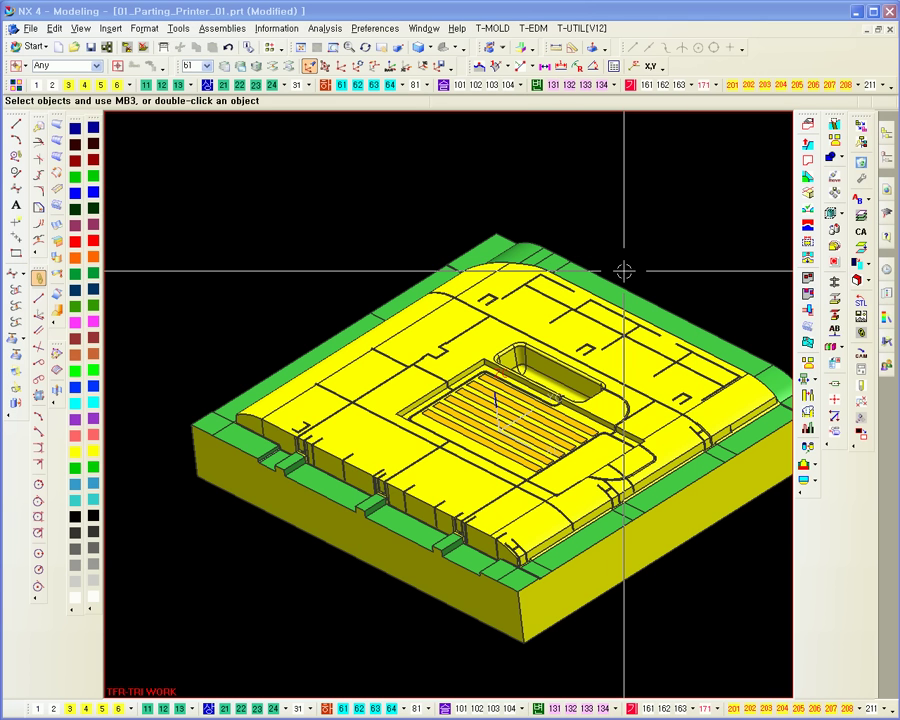
Open the part file 02_Large_Parting_Demo02.prt from the 01_Parting folder.
click(74, 48)
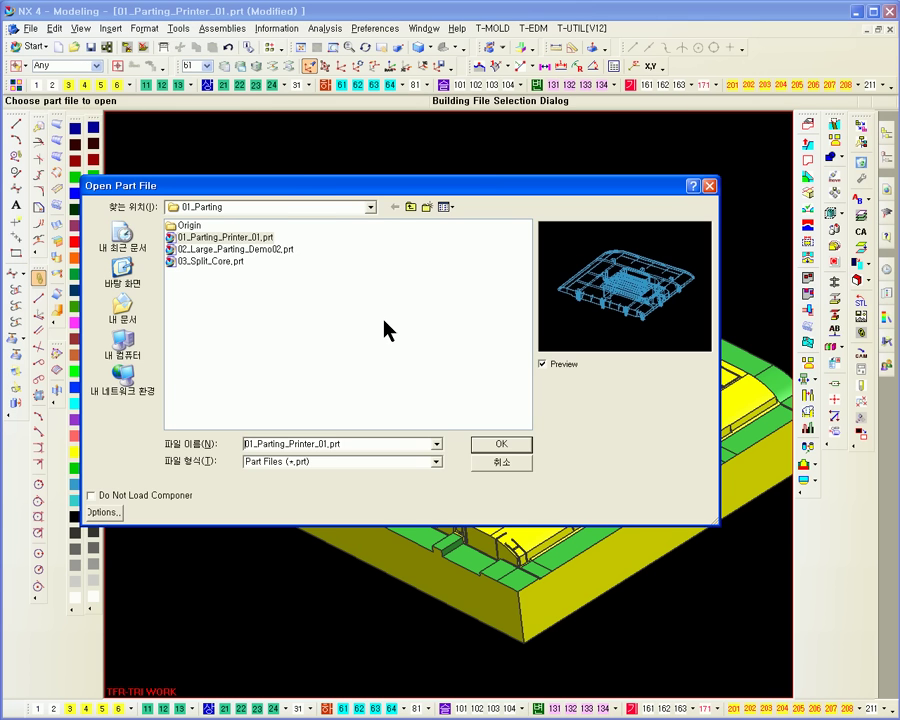
click(250, 249)
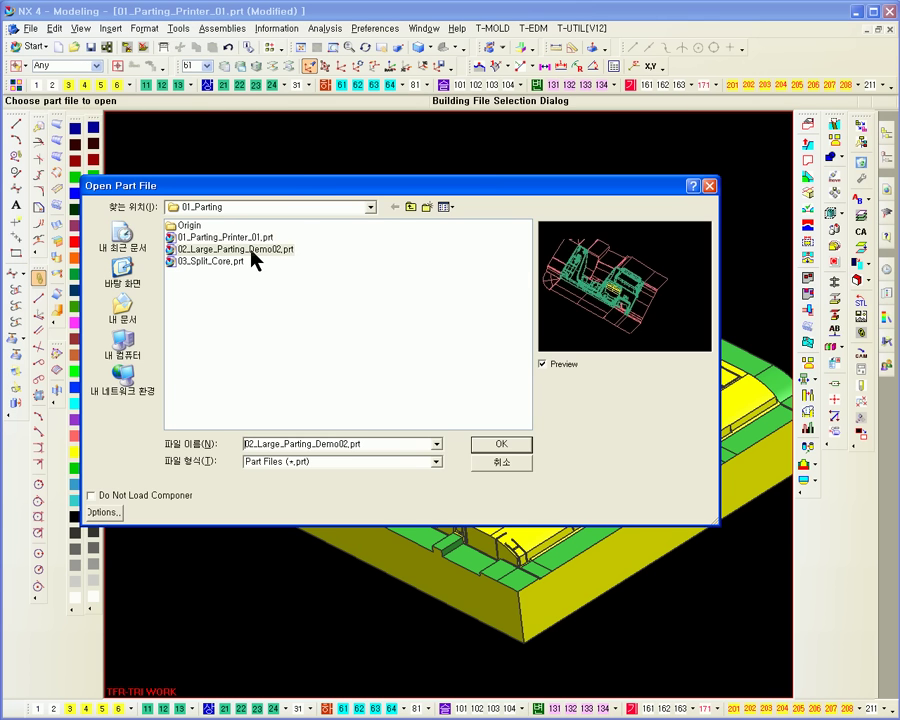
click(497, 445)
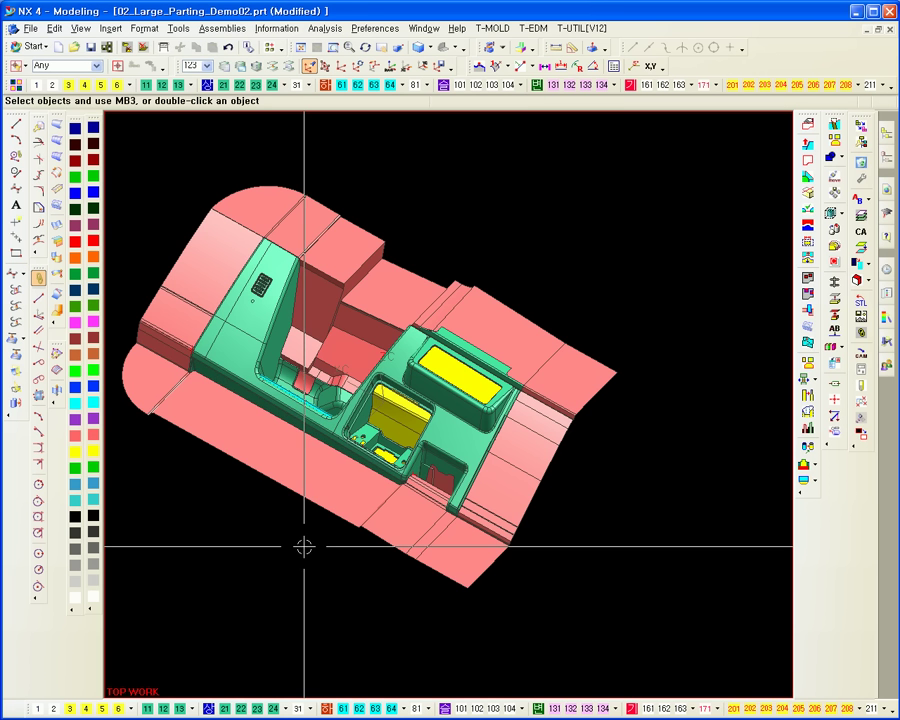
Display only the green product body without its parting and patch surfaces, and turn on Show Widths for lines.
mouse_move(303, 543)
middle_down()
mouse_move(517, 606)
mouse_move(520, 534)
mouse_move(484, 629)
middle_up()
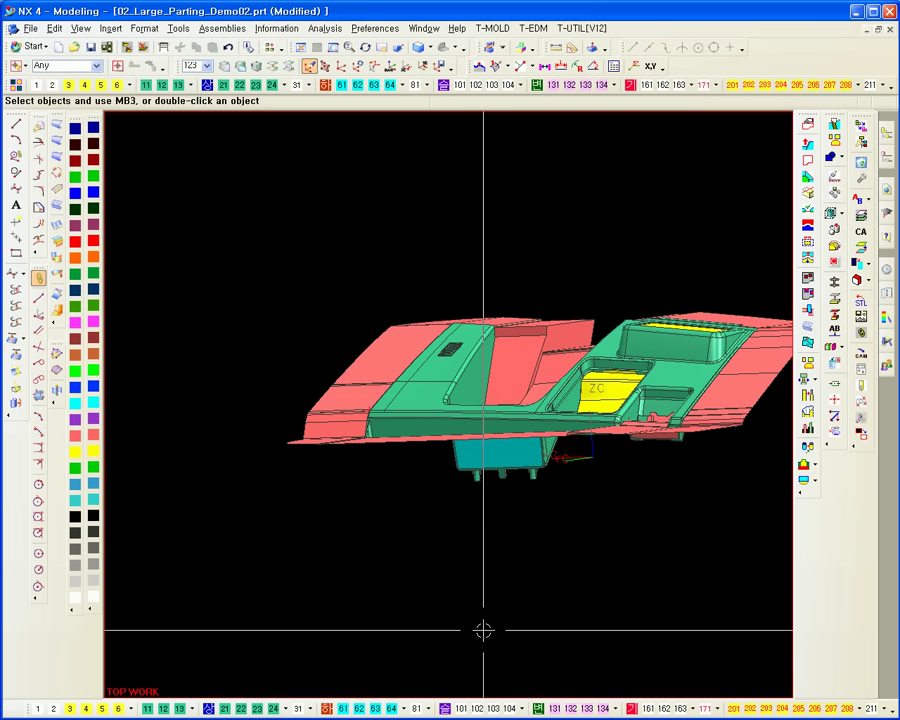
scroll(591, 518, up, 3)
mouse_move(591, 518)
middle_down()
mouse_move(568, 635)
mouse_move(570, 490)
mouse_move(573, 579)
mouse_move(488, 591)
middle_up()
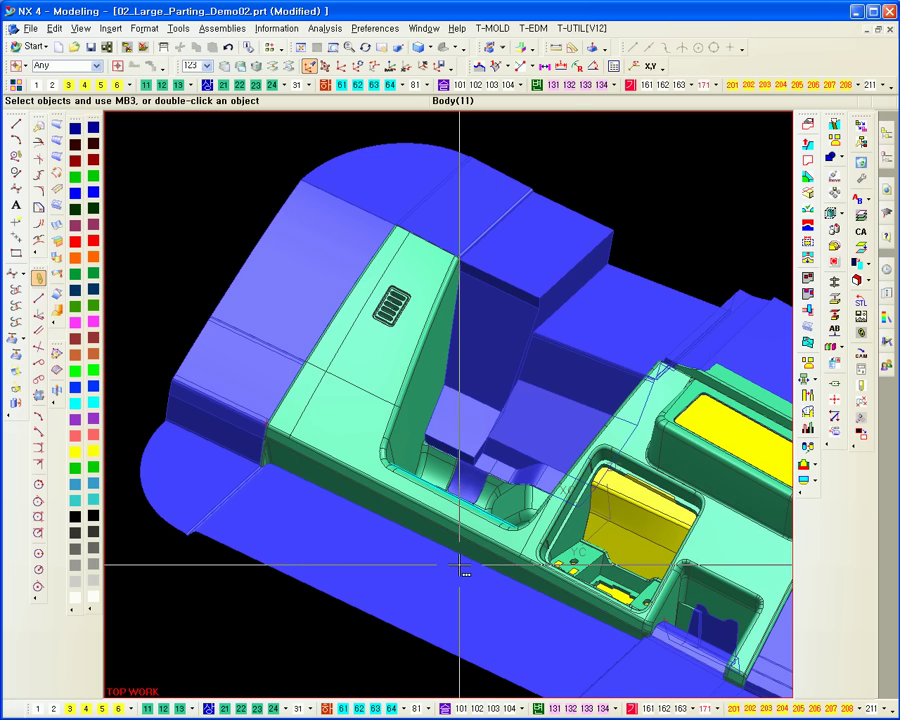
key(ctrl+b)
click(694, 502)
middle_click(694, 502)
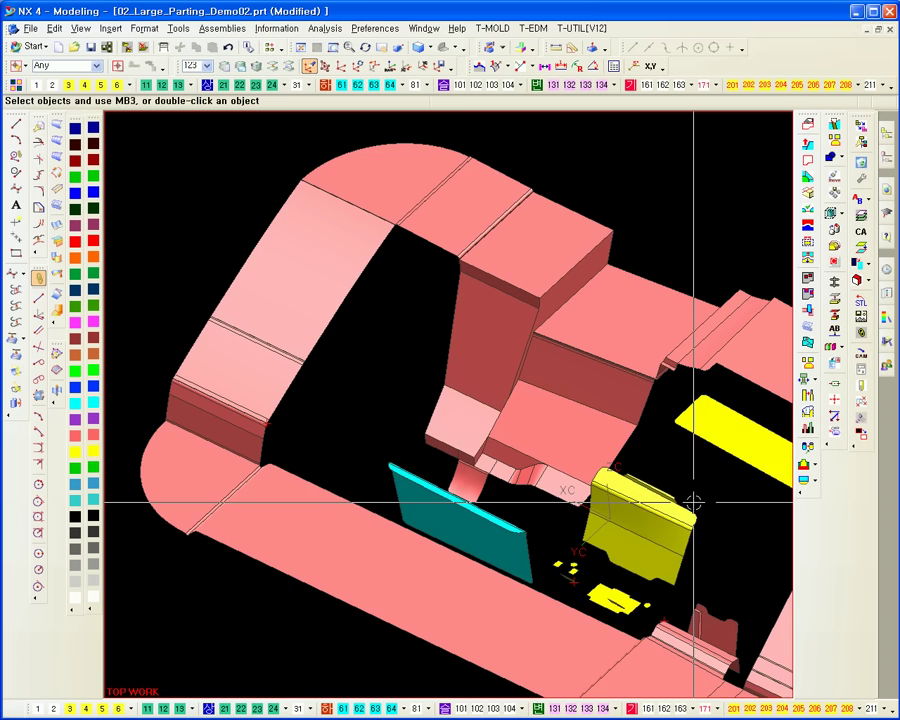
key(ctrl+shift+b)
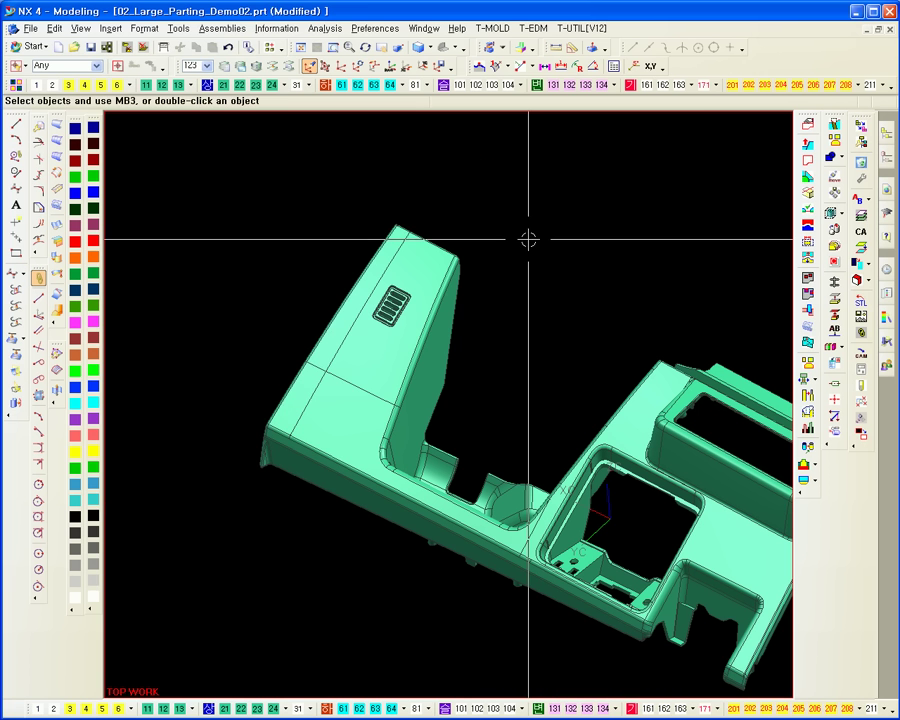
key(ctrl+shift+v)
click(159, 304)
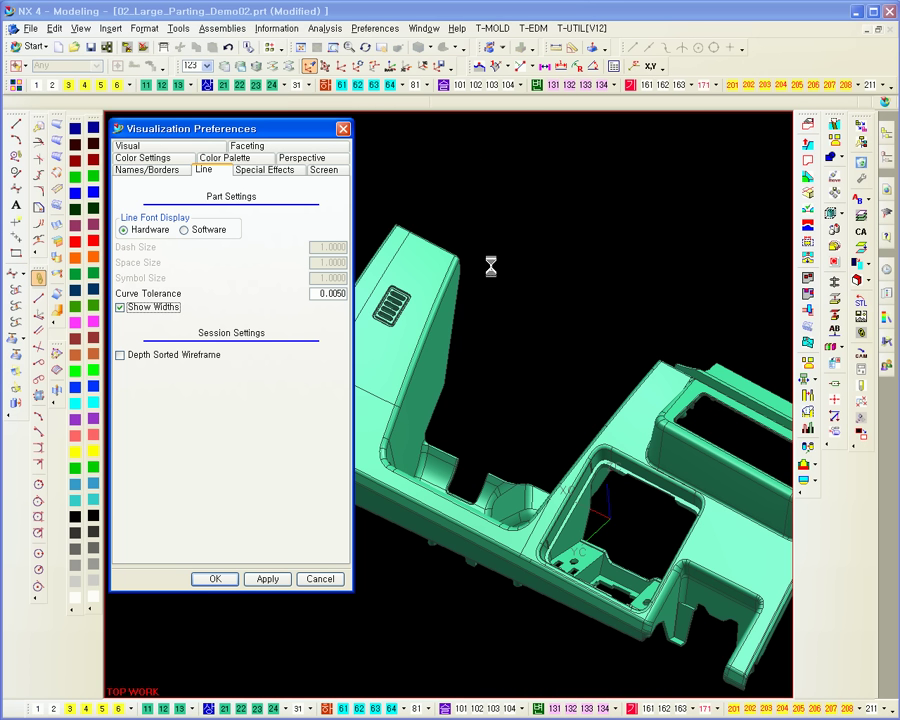
Run Examine Geometry on the whole product body with only the edge Tolerances check and highlight its results.
click(325, 28)
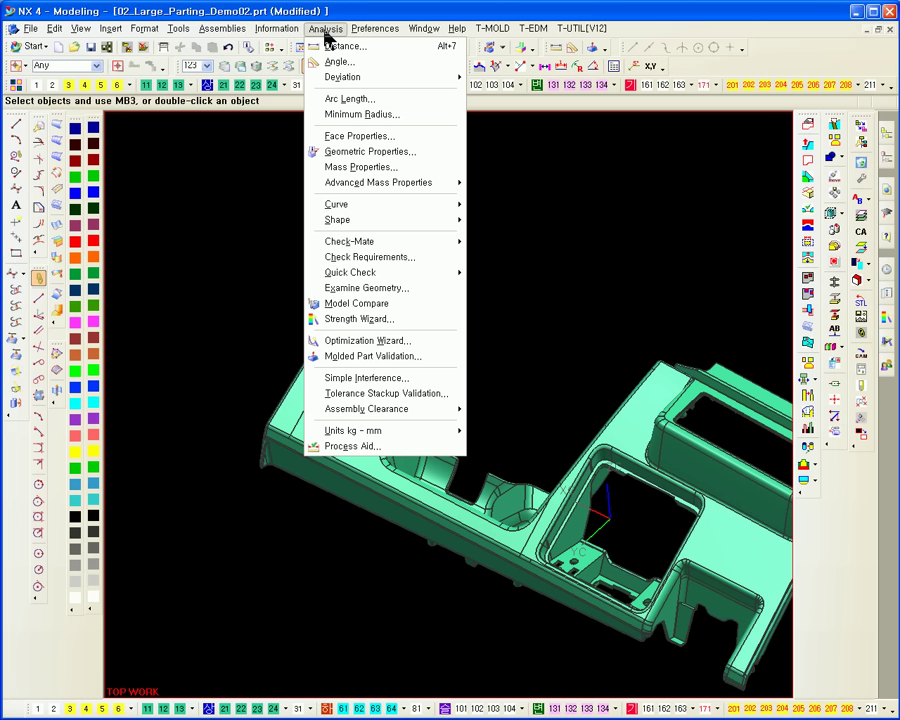
click(384, 289)
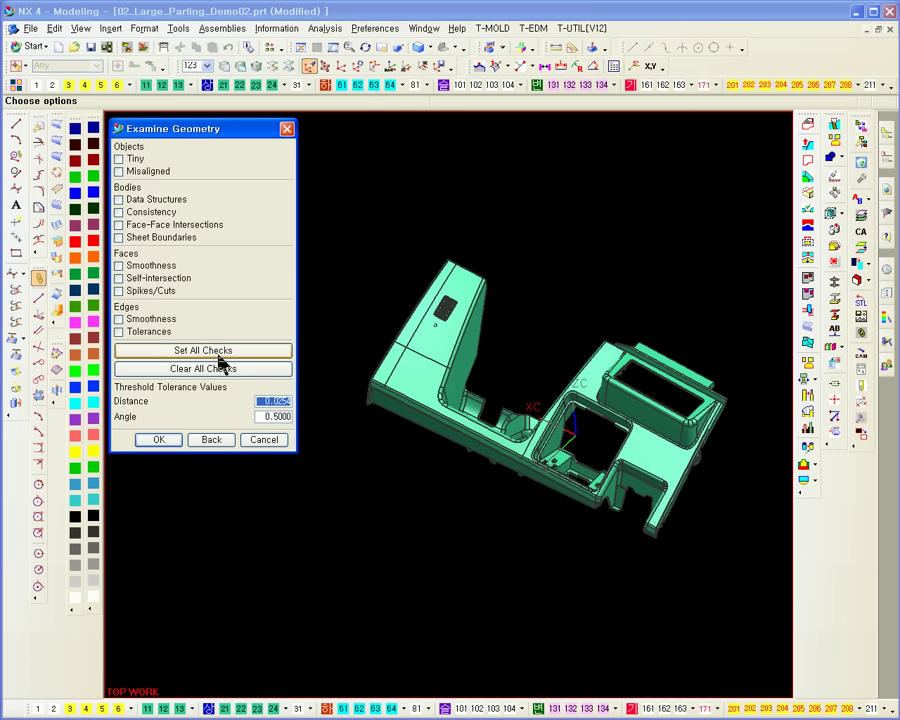
click(146, 331)
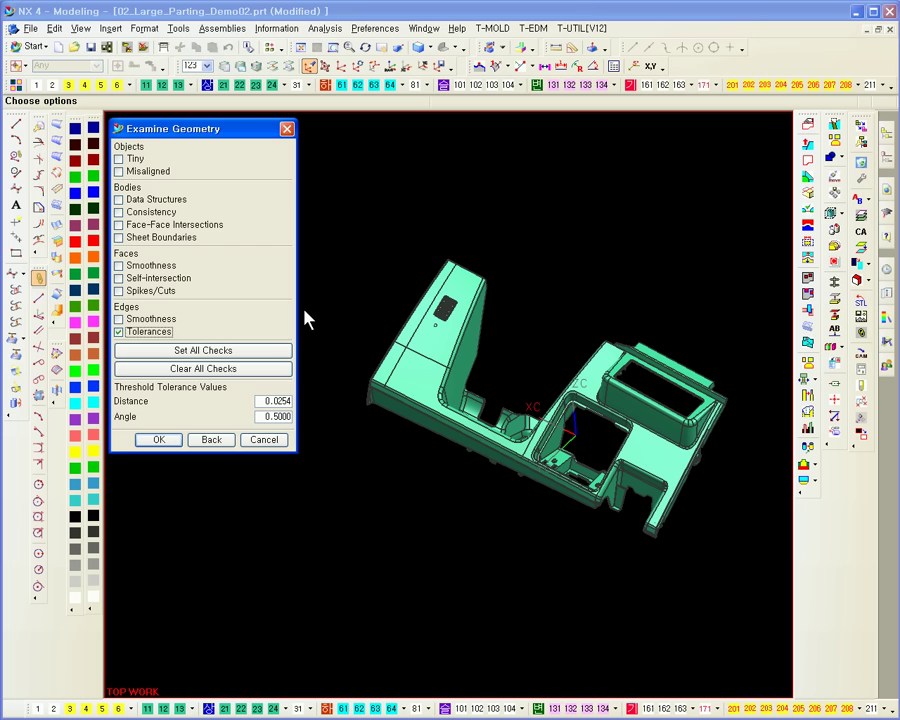
middle_click(330, 303)
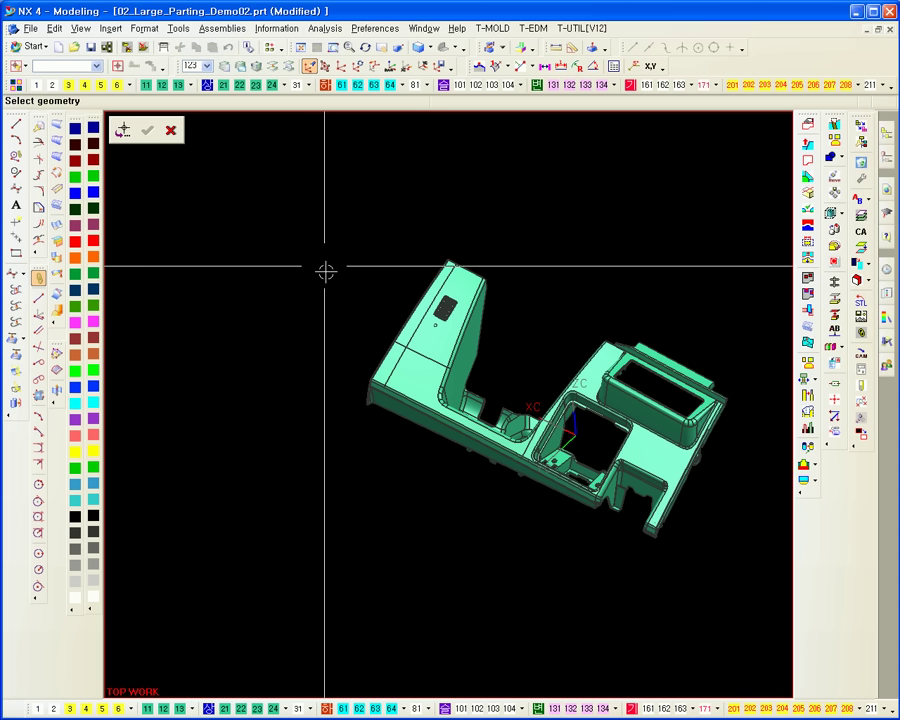
drag(317, 237, 741, 553)
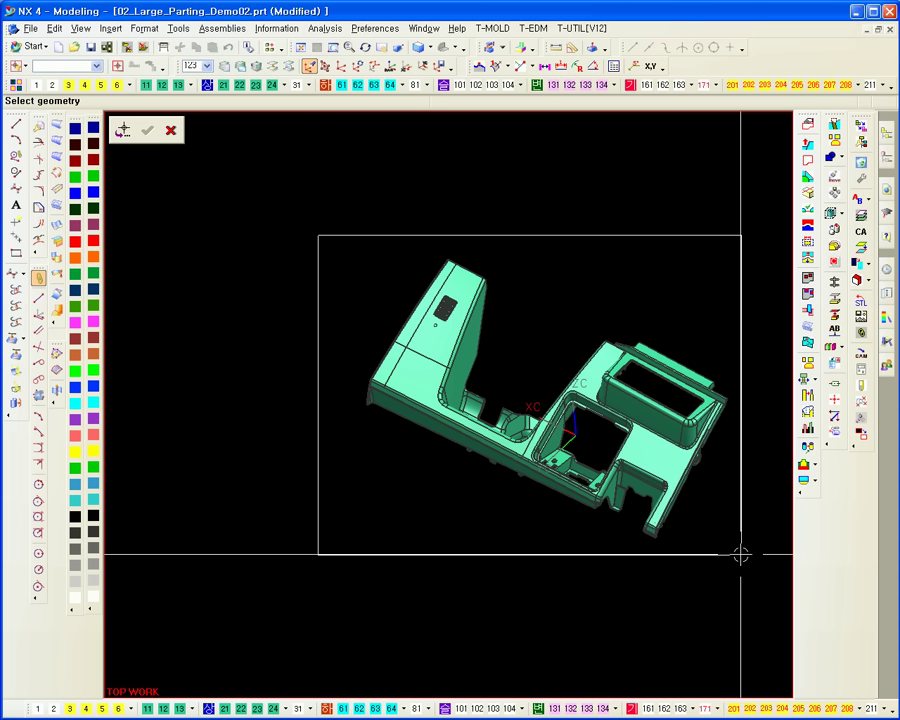
middle_click(360, 508)
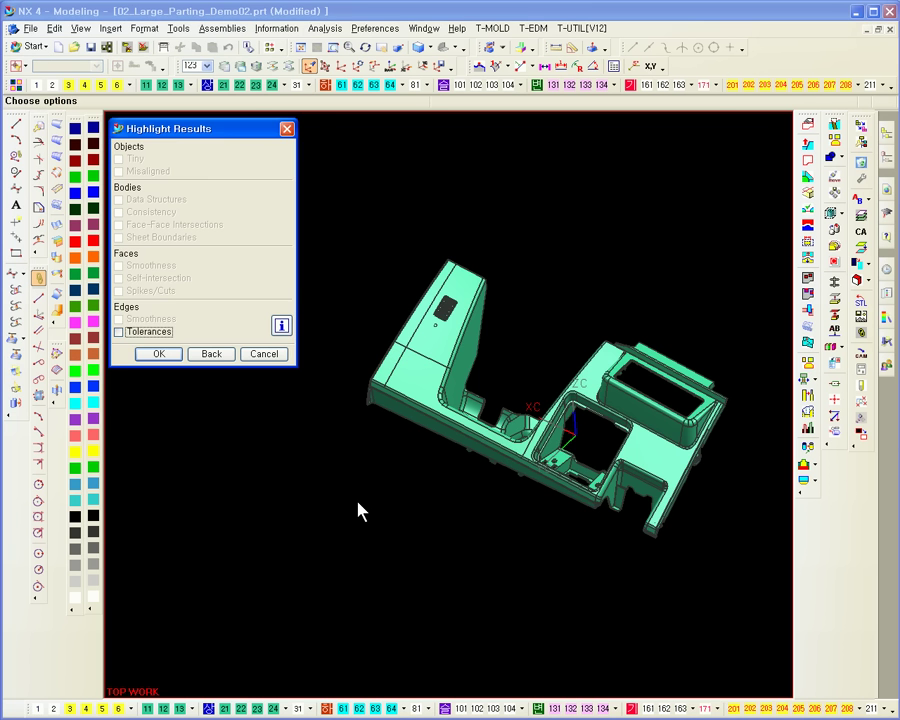
click(150, 354)
click(545, 522)
Inspect the highlighted out-of-tolerance edges of the product body in wireframe, and close the results and clear the highlighting.
ctrl+middle_drag(545, 516, 557, 535)
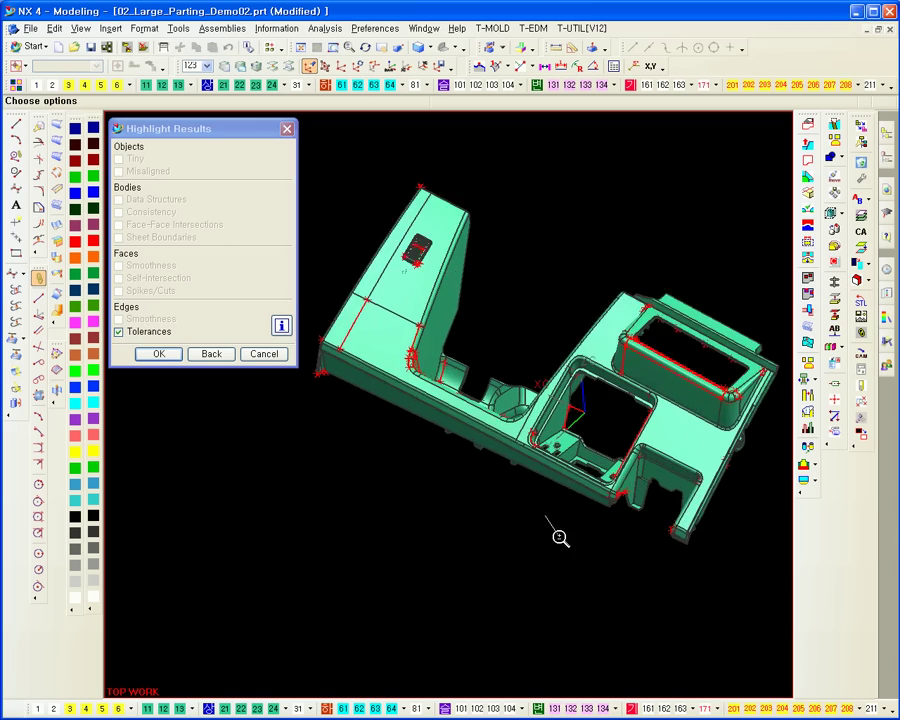
key(F2)
mouse_move(624, 486)
ctrl+middle_down()
mouse_move(665, 646)
mouse_move(651, 560)
mouse_move(560, 560)
ctrl+middle_up()
ctrl+middle_drag(557, 504, 563, 606)
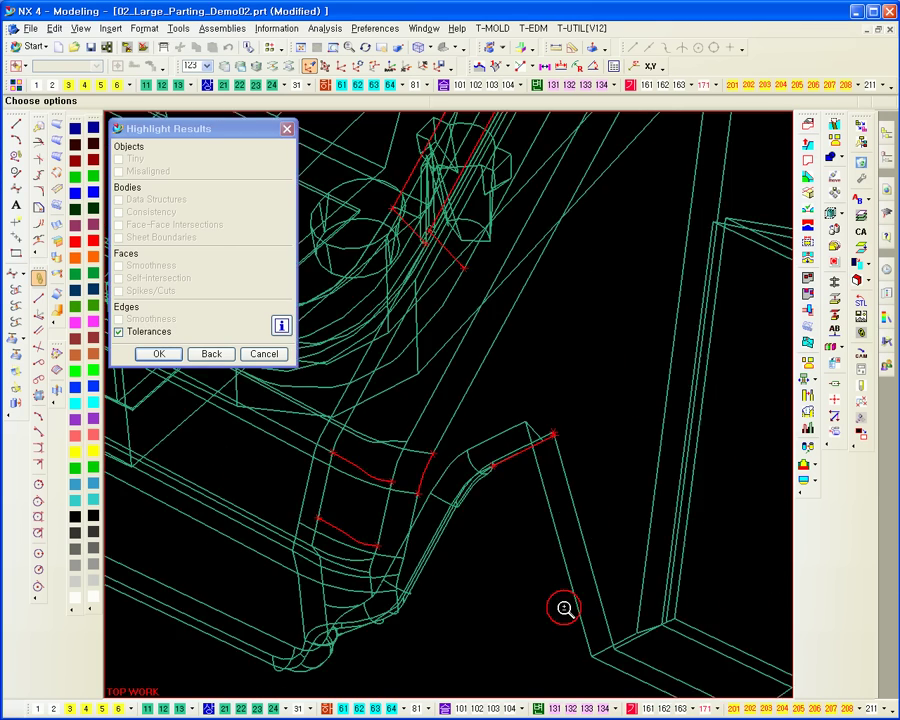
ctrl+middle_drag(557, 434, 563, 530)
ctrl+middle_drag(563, 464, 607, 615)
ctrl+middle_drag(546, 535, 547, 442)
ctrl+middle_drag(566, 549, 536, 436)
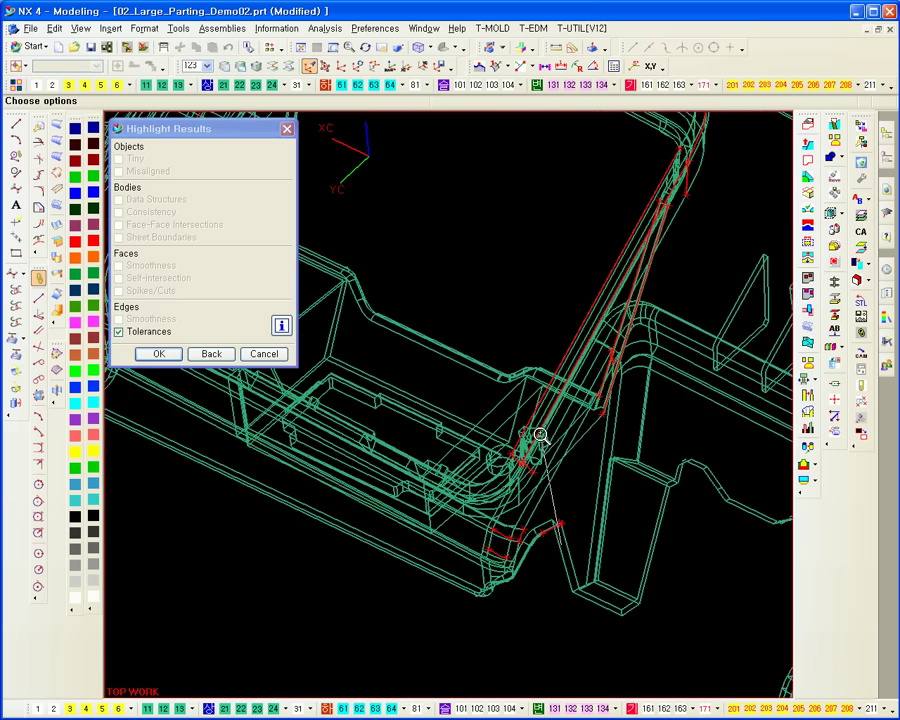
click(264, 354)
ctrl+middle_drag(446, 480, 520, 446)
ctrl+middle_drag(466, 588, 488, 530)
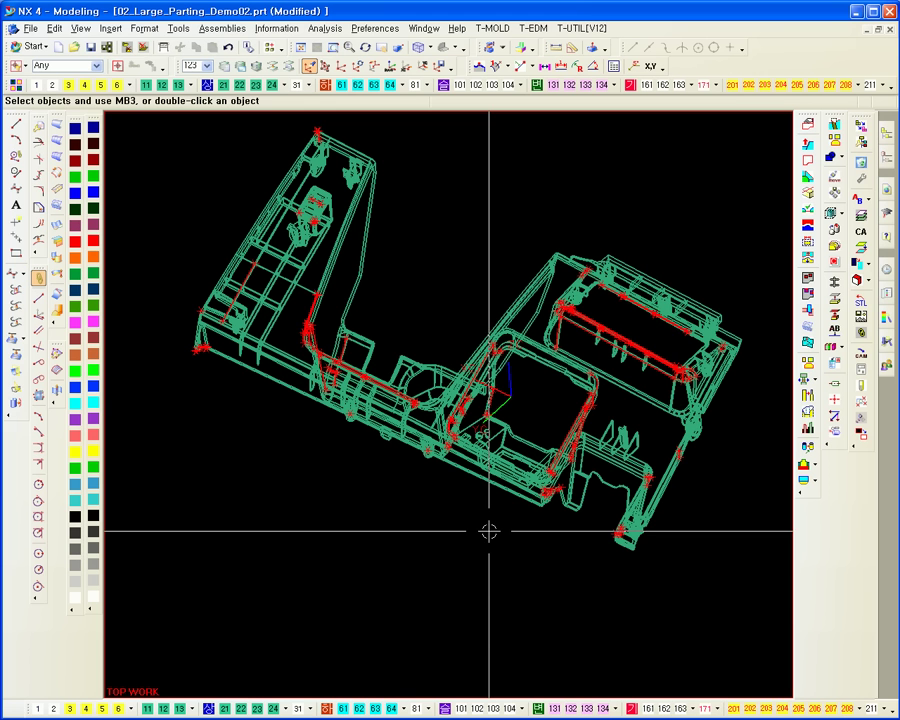
key(F5)
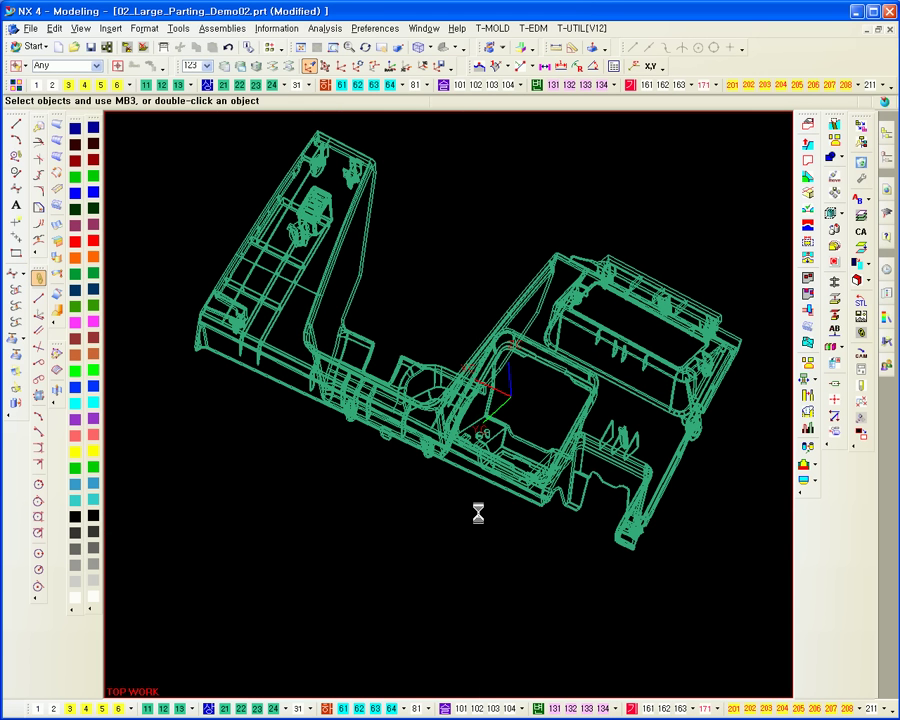
Swap the display to view the hidden parting and patch surfaces, and return to the green product body alone.
mouse_move(478, 514)
ctrl+middle_down()
mouse_move(484, 571)
mouse_move(474, 600)
mouse_move(471, 588)
ctrl+middle_up()
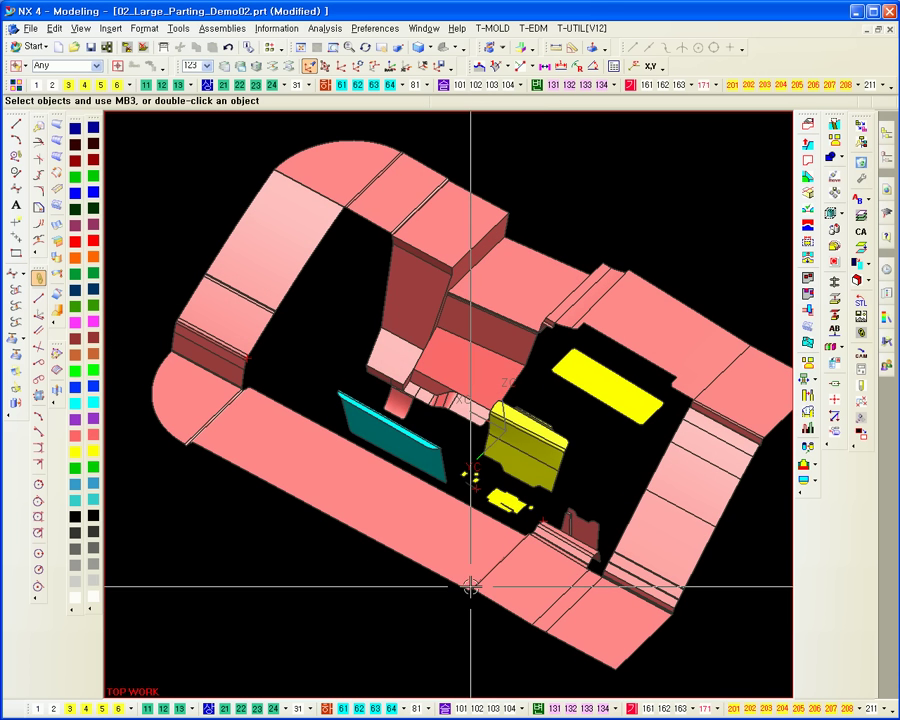
key(ctrl+shift+b)
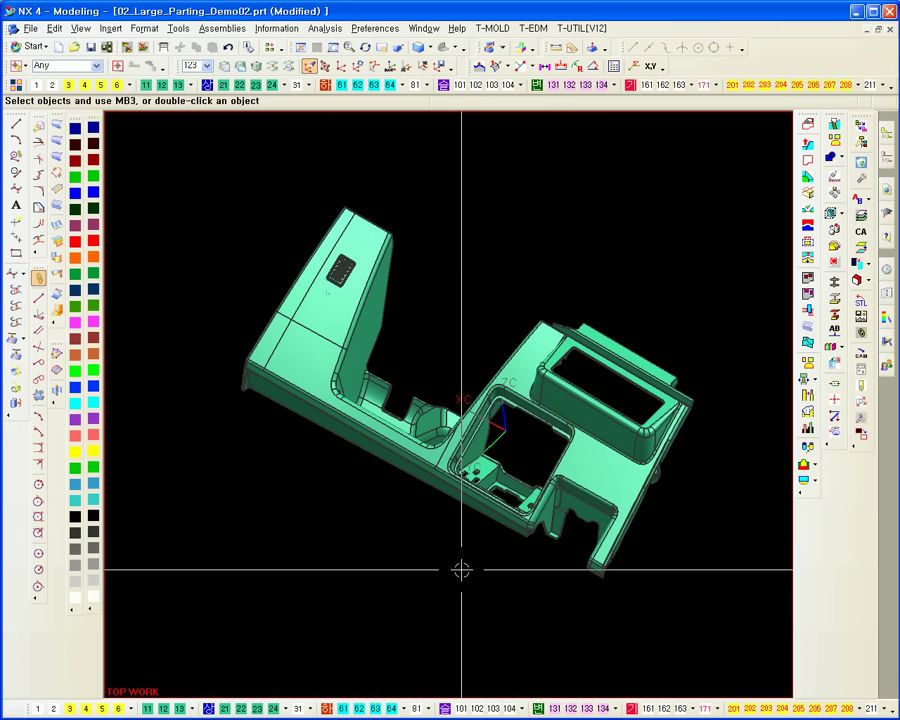
middle_drag(462, 566, 473, 531)
key(ctrl+w)
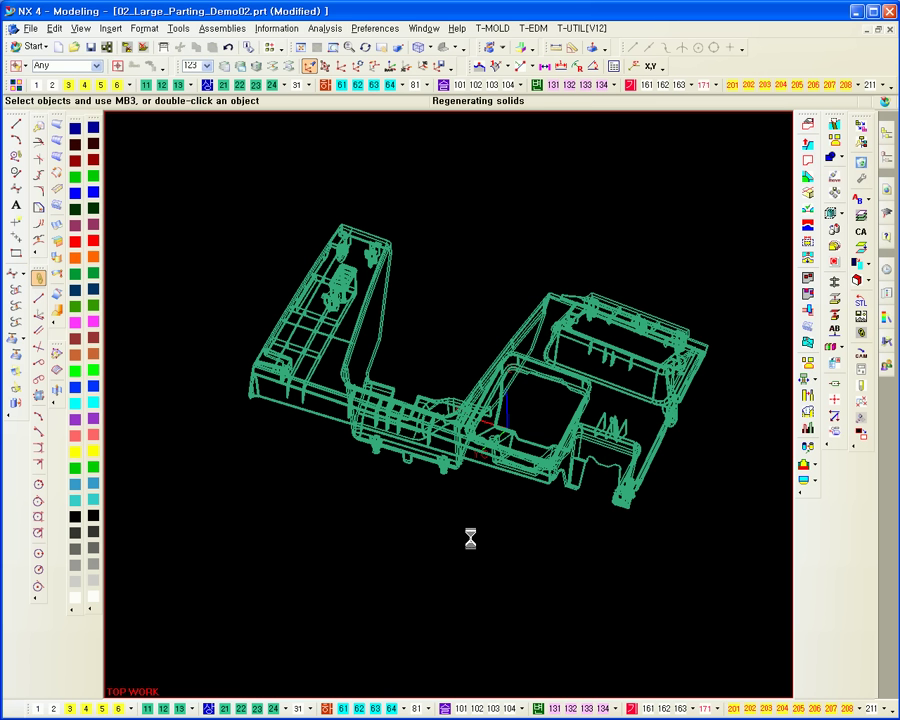
Run Product Model Analysis on the product body, with the first cavity/core colour conversion and the second colour recalculation.
click(806, 144)
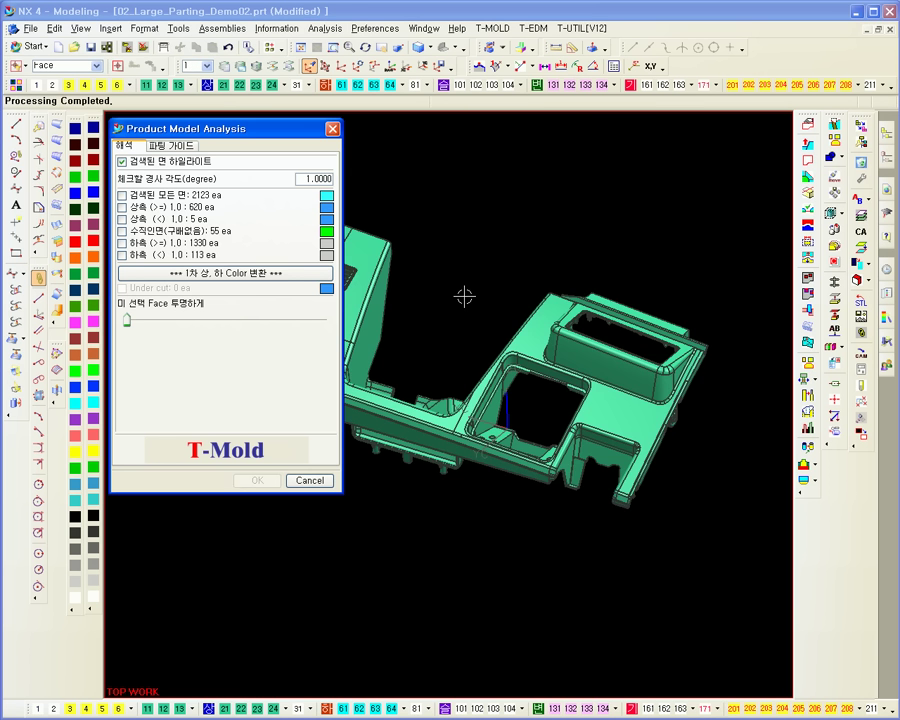
middle_drag(463, 294, 430, 280)
click(170, 146)
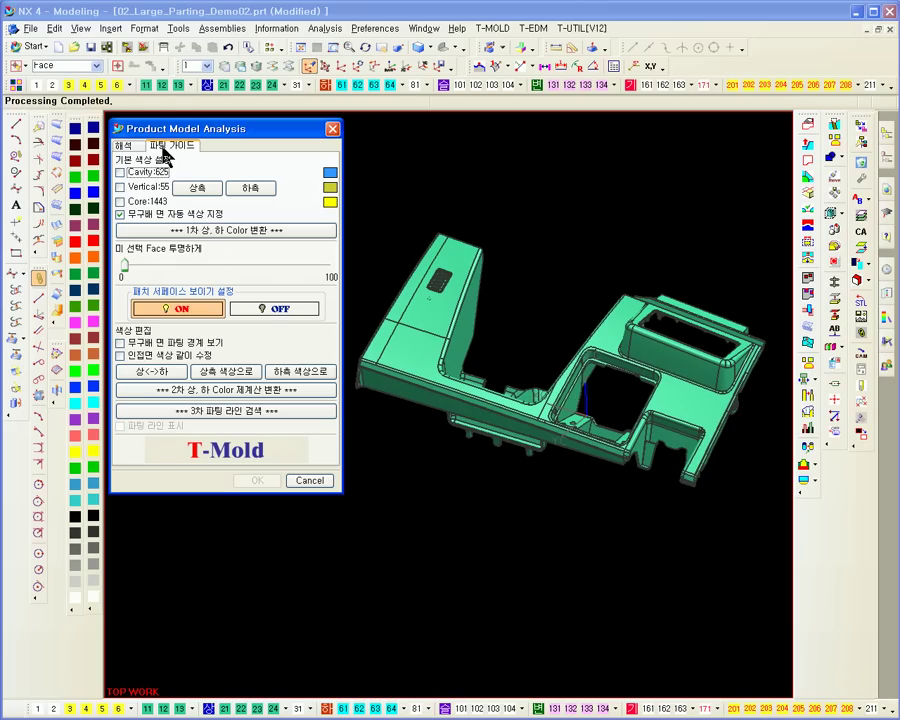
click(236, 230)
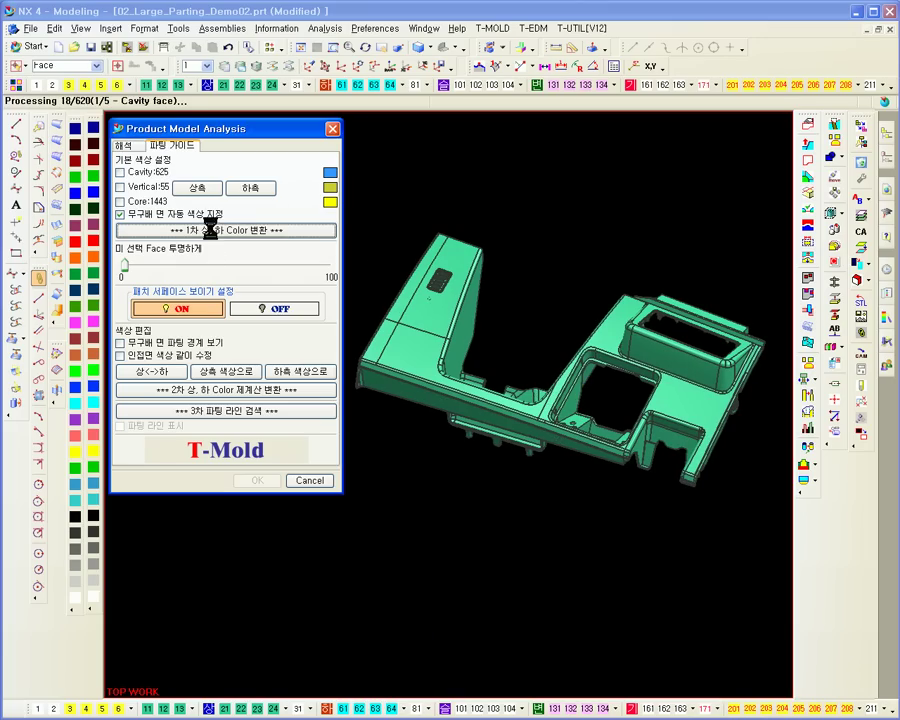
click(310, 391)
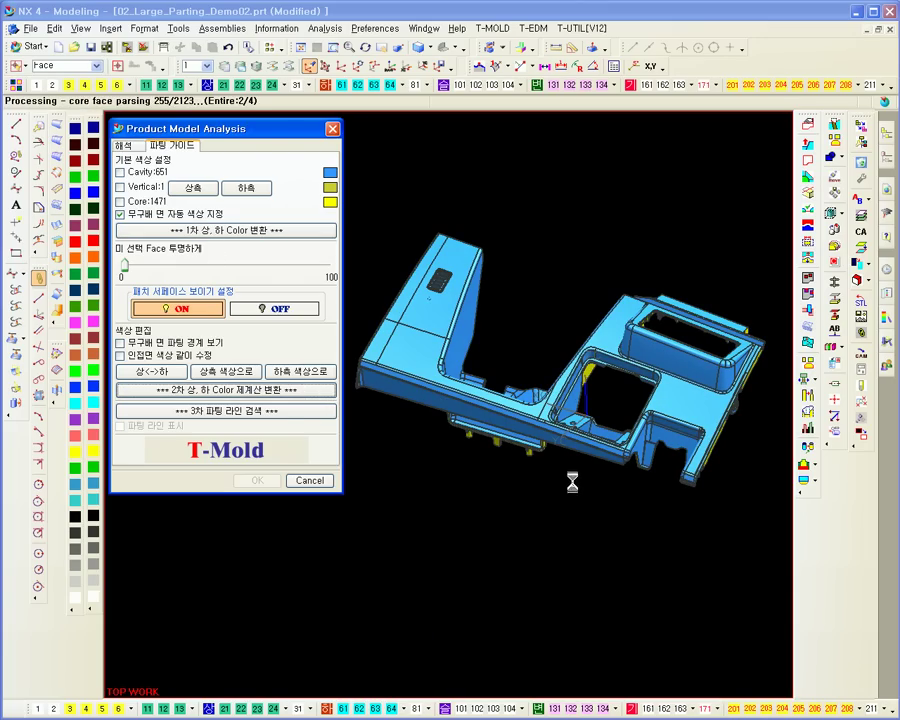
Run the third-stage parting line search from the outer lower edge of the long side wall, and close the analysis.
click(281, 413)
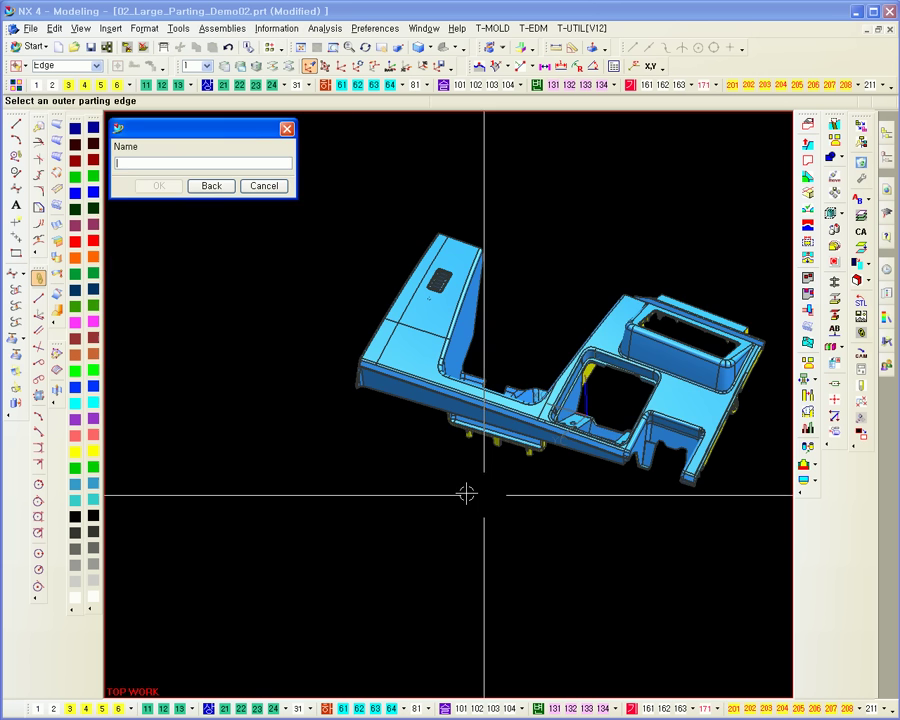
scroll(560, 560, up, 5)
ctrl+middle_drag(711, 543, 725, 651)
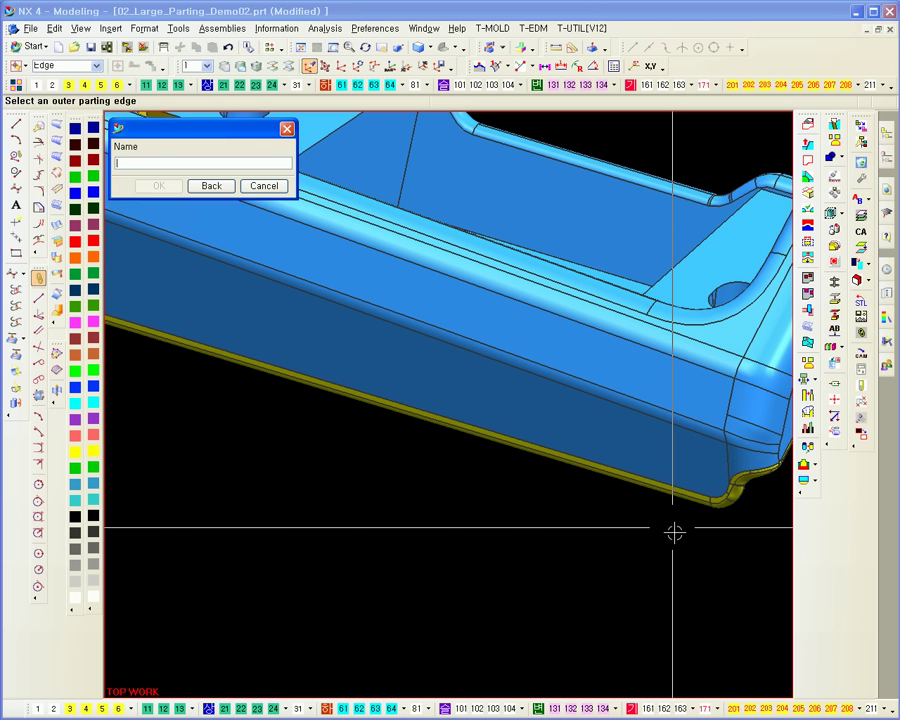
click(652, 483)
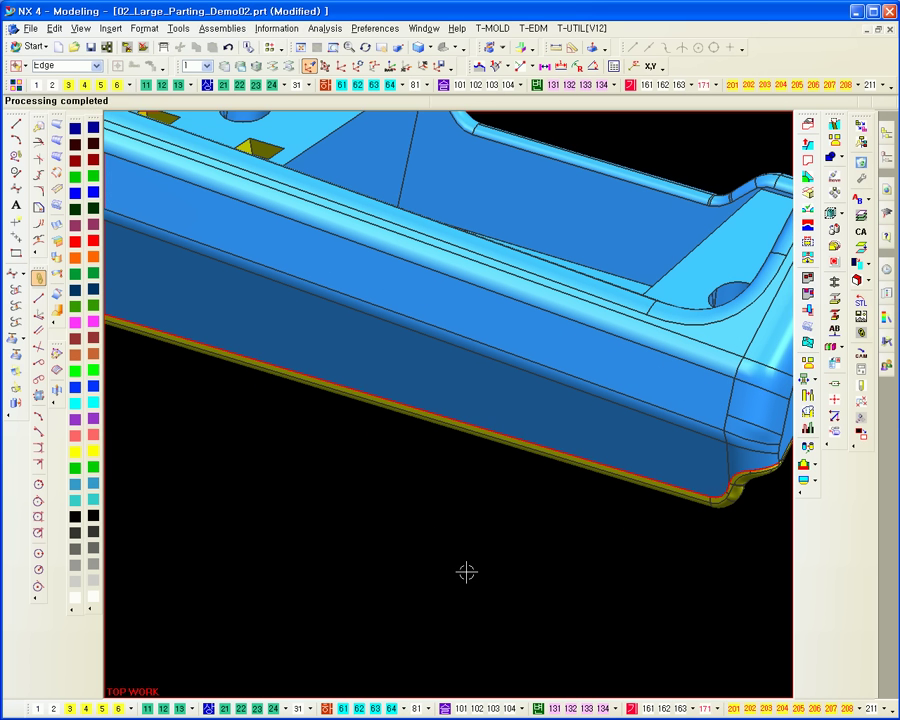
ctrl+middle_drag(478, 567, 568, 320)
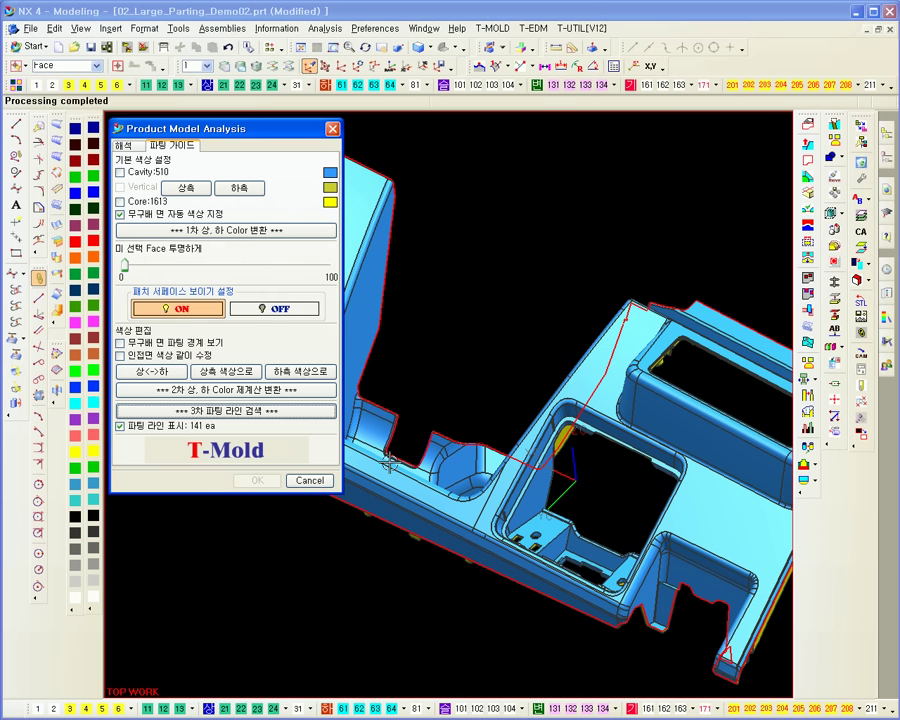
click(306, 484)
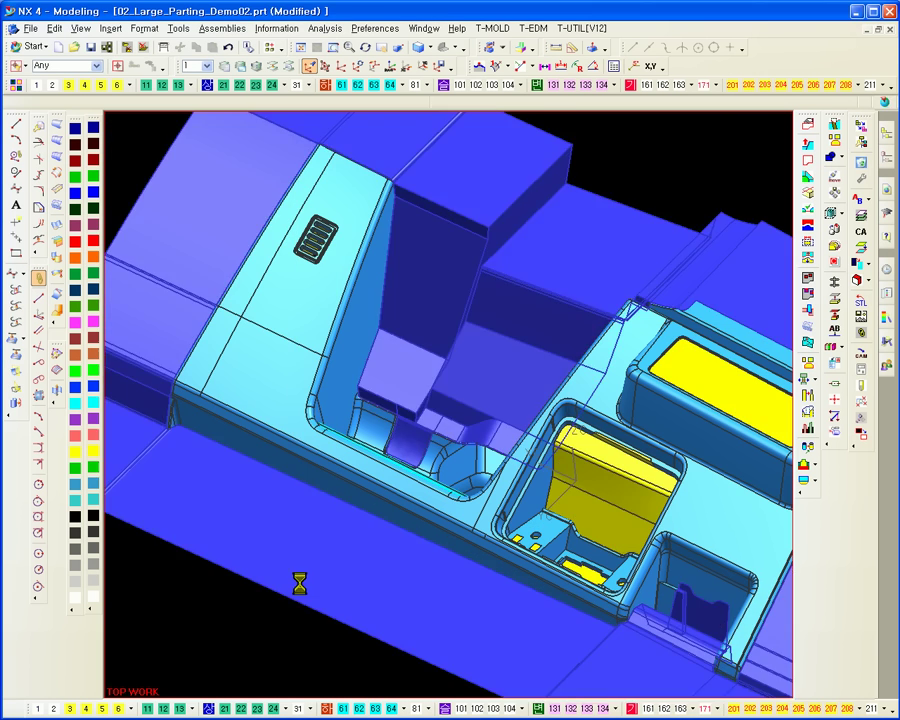
Register the large pink sheet around the product as the parting surface for both upper and lower sides.
ctrl+middle_drag(297, 580, 336, 503)
shift+middle_drag(336, 503, 356, 444)
click(809, 344)
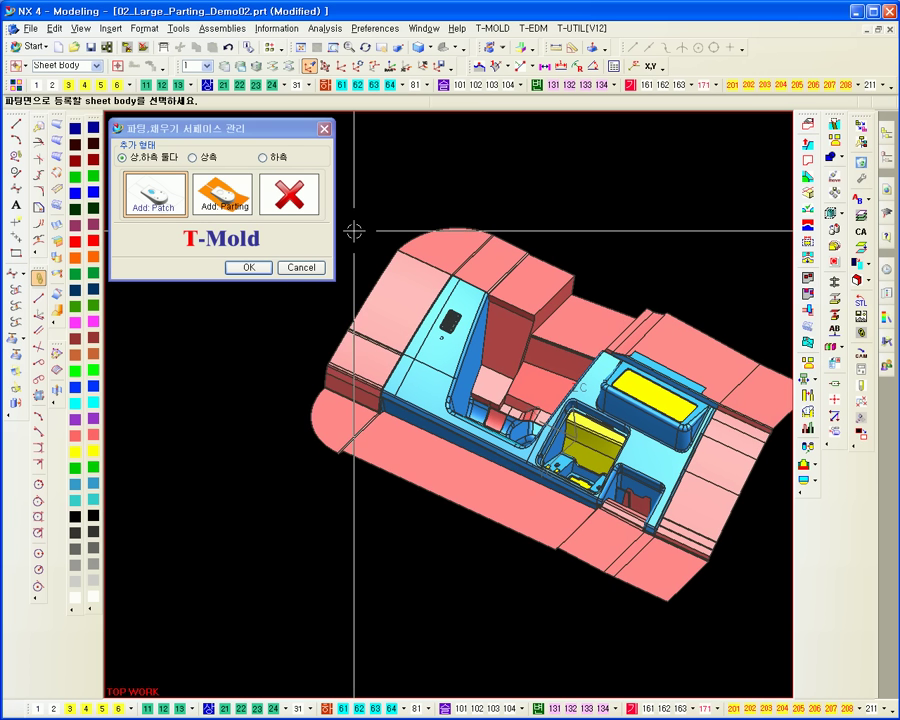
click(231, 204)
click(420, 238)
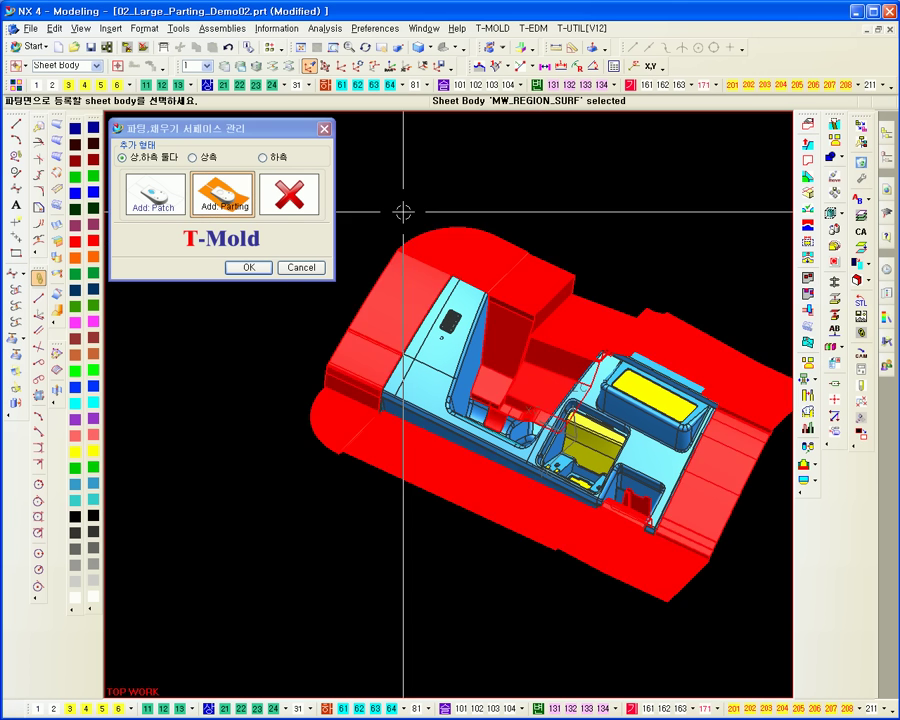
Register all the yellow sheets filling the product's openings as patch surfaces for both upper and lower sides.
click(181, 200)
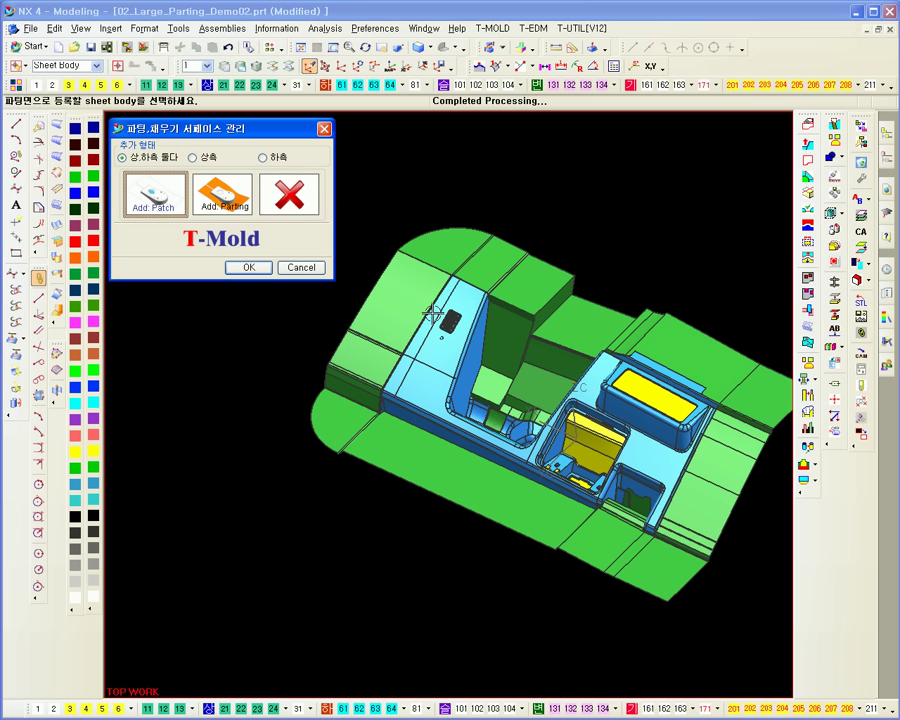
drag(395, 278, 731, 578)
middle_click(402, 491)
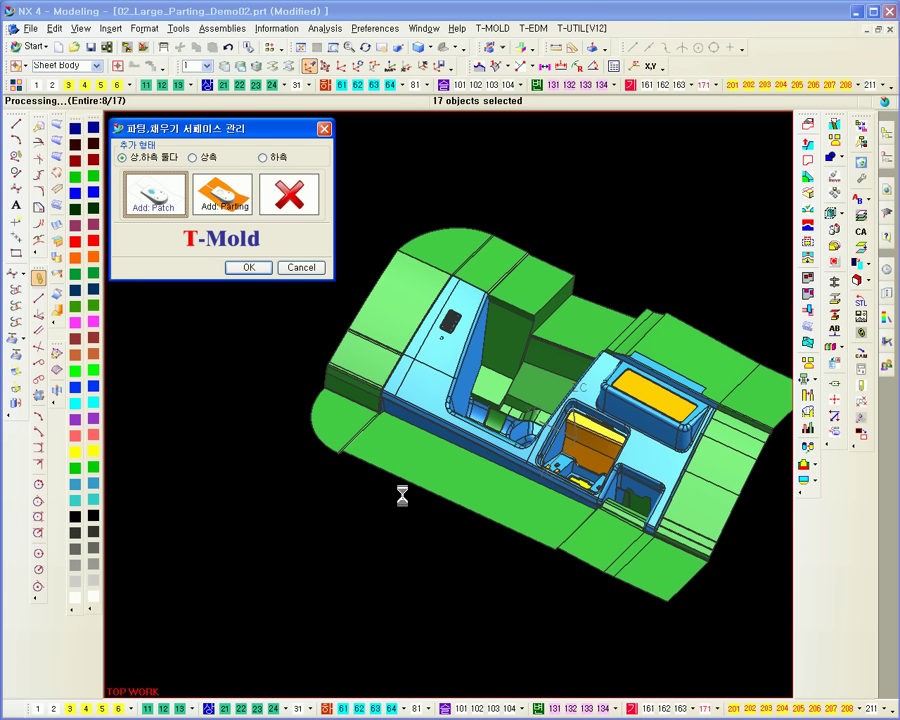
middle_drag(518, 465, 651, 314)
scroll(663, 311, up, 2)
scroll(651, 314, down, 1)
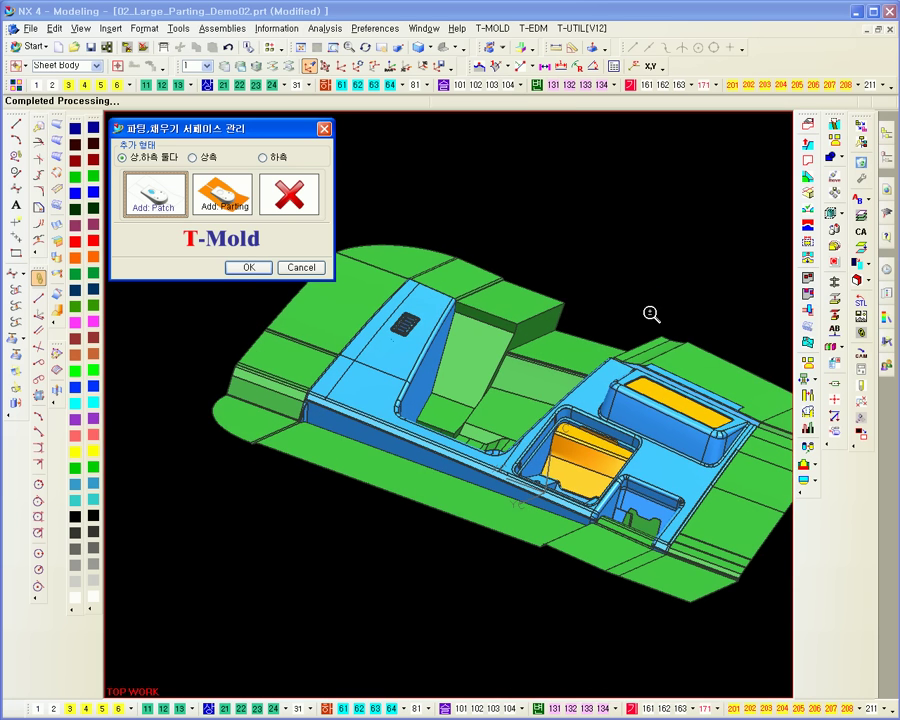
click(301, 267)
Run the patch edge validation check of the patch surfaces against the product solid with a 0.0254 distance tolerance.
click(807, 208)
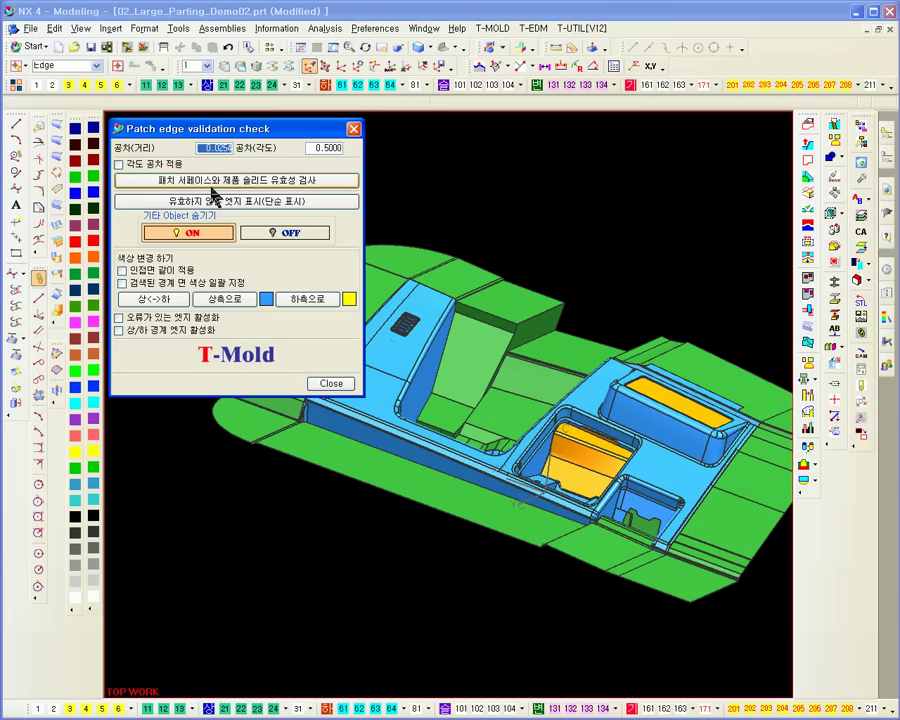
click(204, 183)
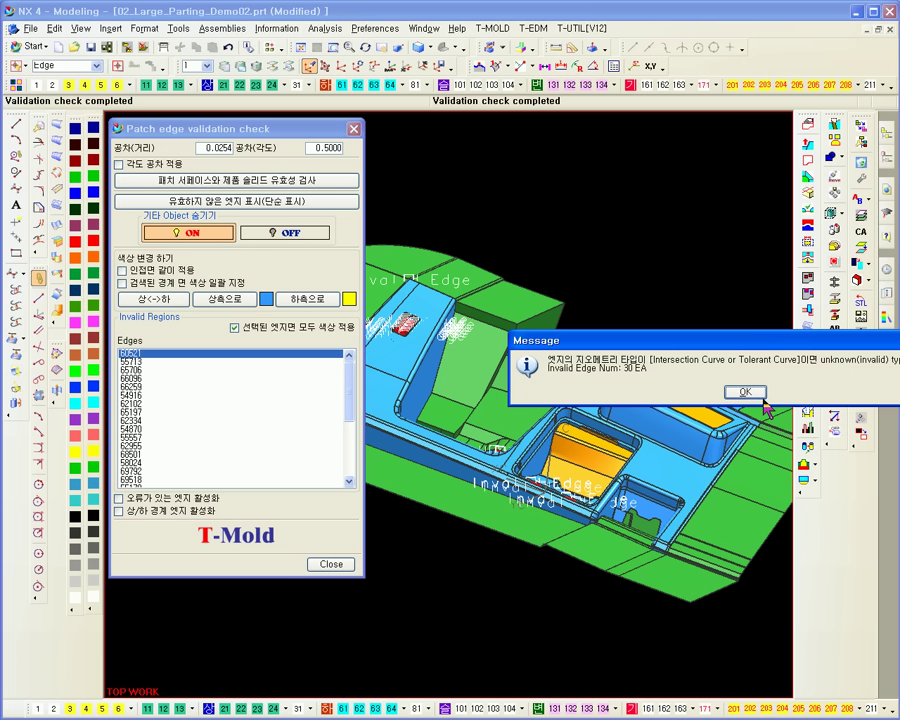
click(745, 392)
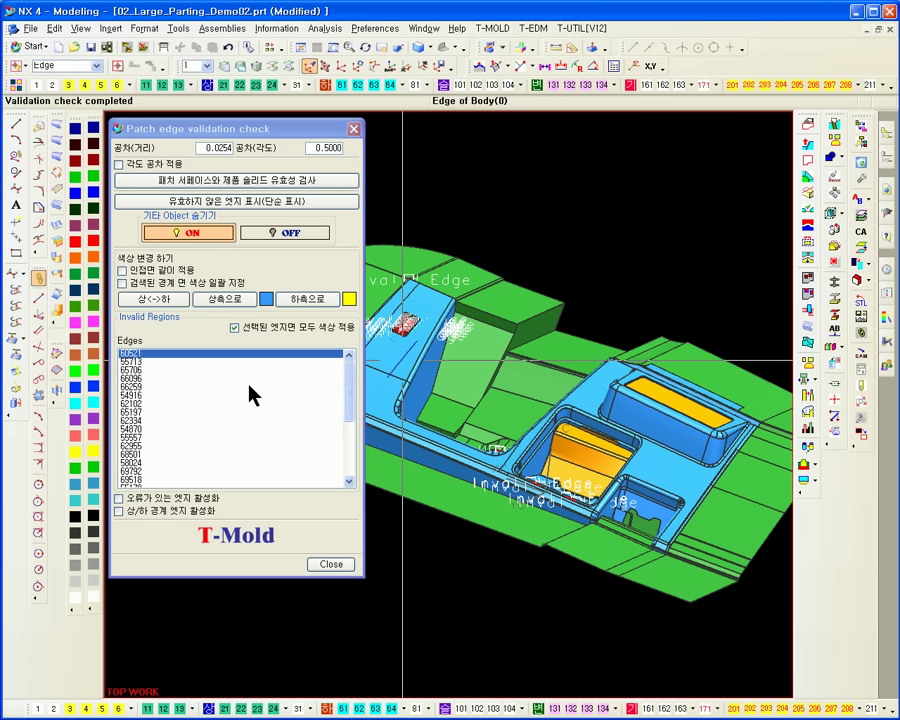
Examine invalid edge 60521 at the patched rail opening and change the faces at its edges to the upper cavity colour.
click(144, 356)
middle_drag(538, 301, 639, 624)
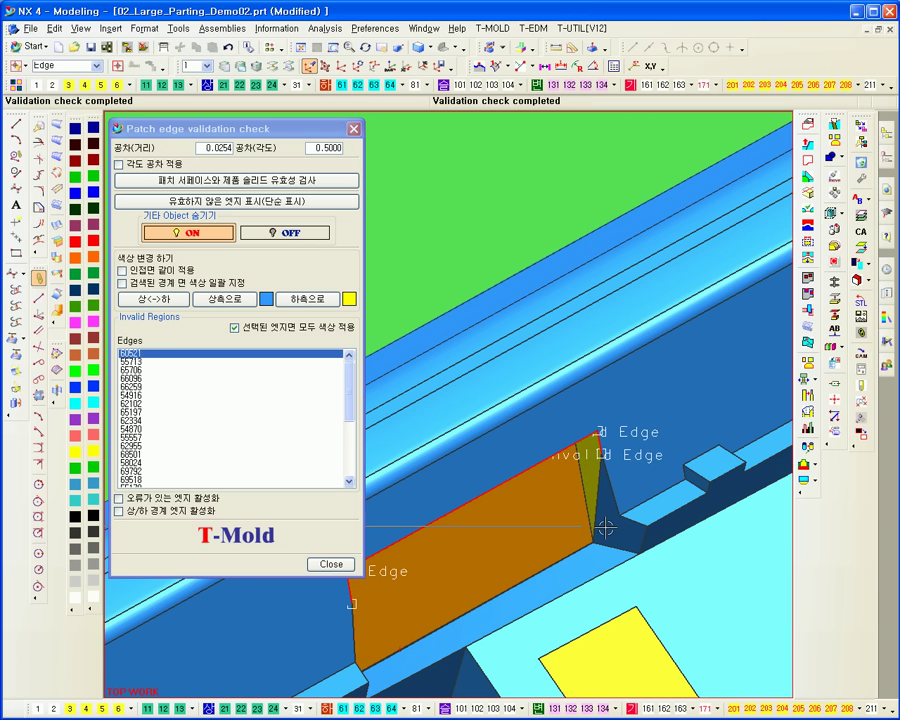
middle_drag(600, 524, 597, 484)
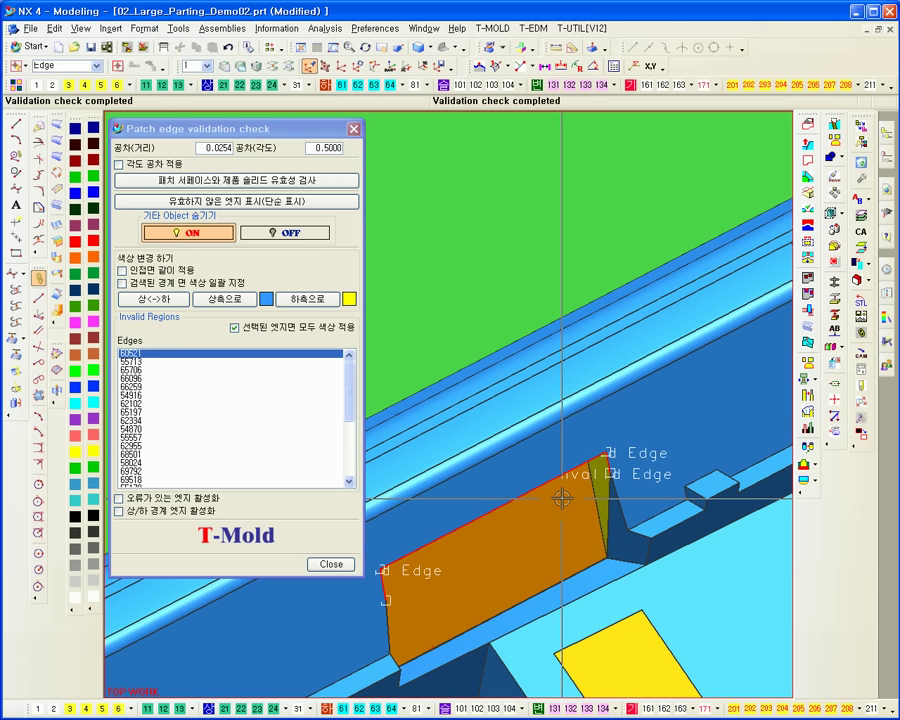
scroll(617, 508, up, 3)
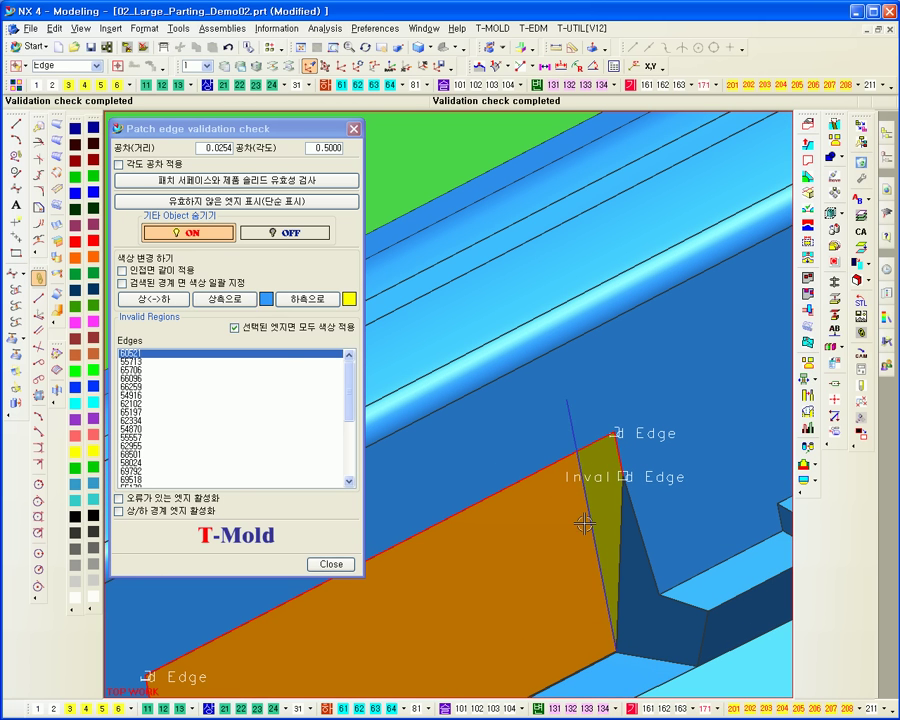
middle_drag(585, 518, 590, 425)
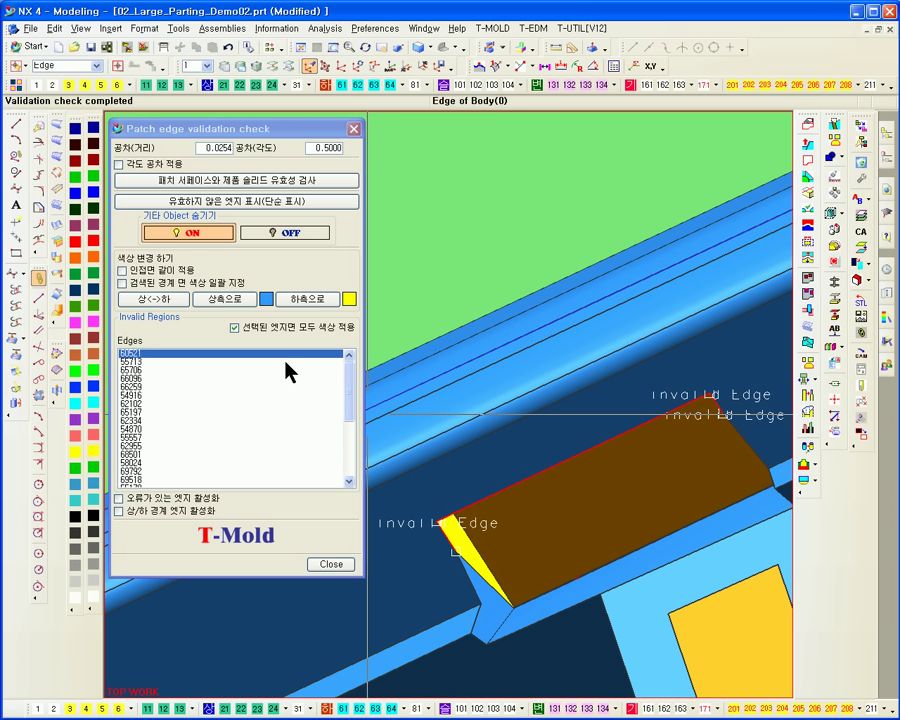
click(229, 300)
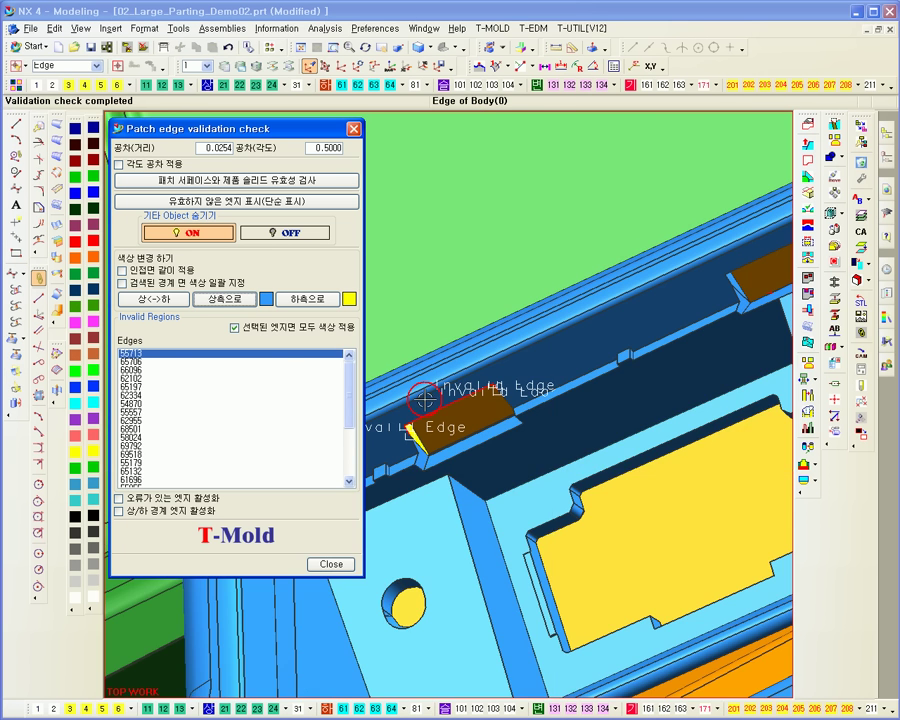
Change the faces at the next invalid edges, including the curved product edge beside the parting surface, to the upper cavity colour.
middle_drag(412, 392, 667, 613)
click(229, 297)
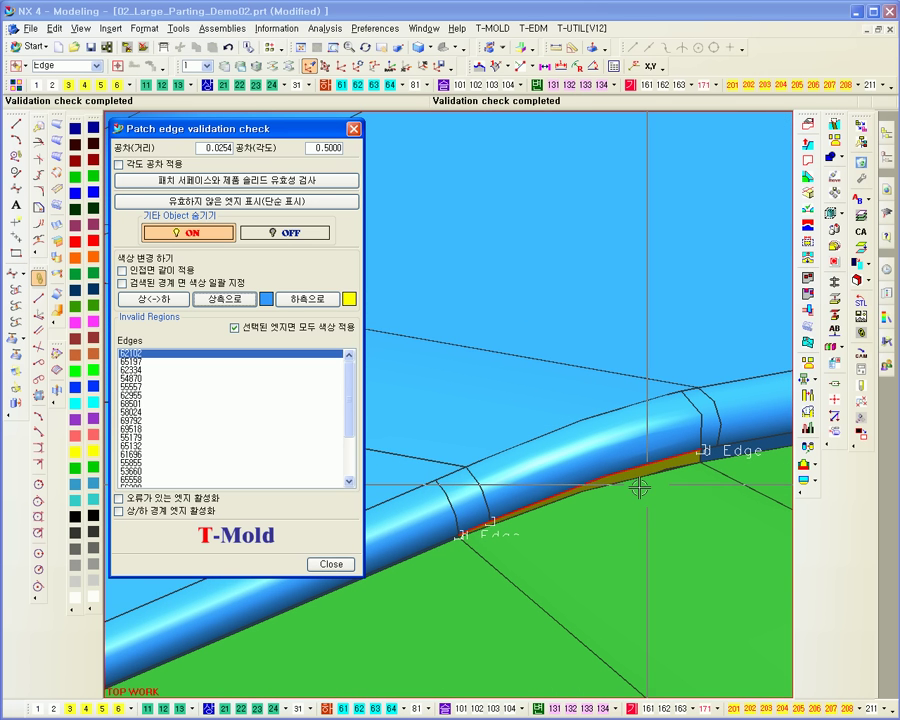
click(217, 300)
Automatically fill the slot holes in the vent recess face with patch surfaces at a 0.0250 tolerance, without excluding any edges.
scroll(494, 458, up, 3)
middle_drag(512, 486, 538, 426)
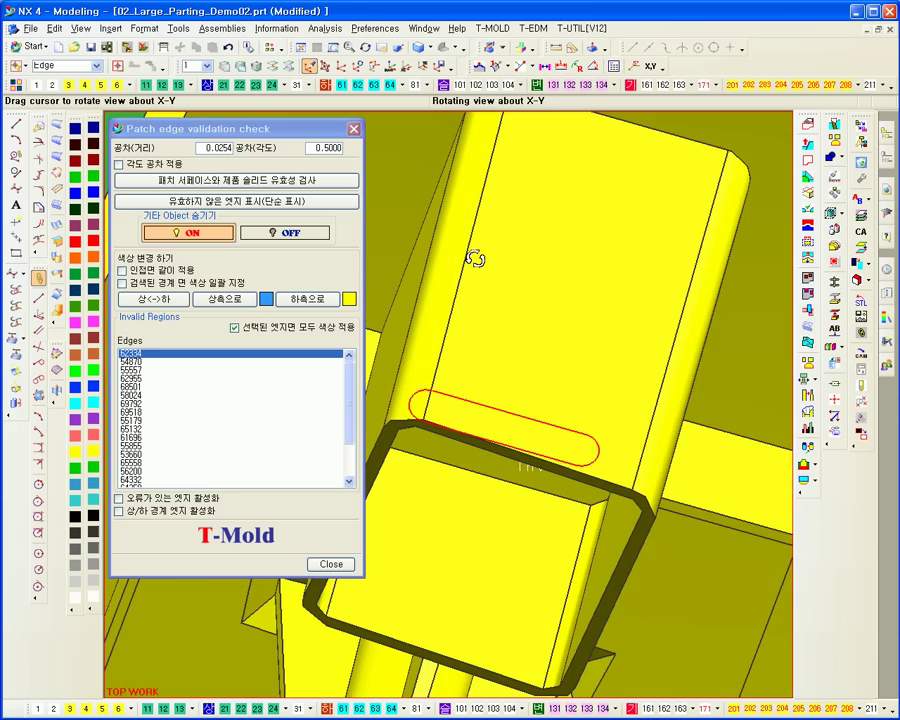
scroll(488, 226, down, 2)
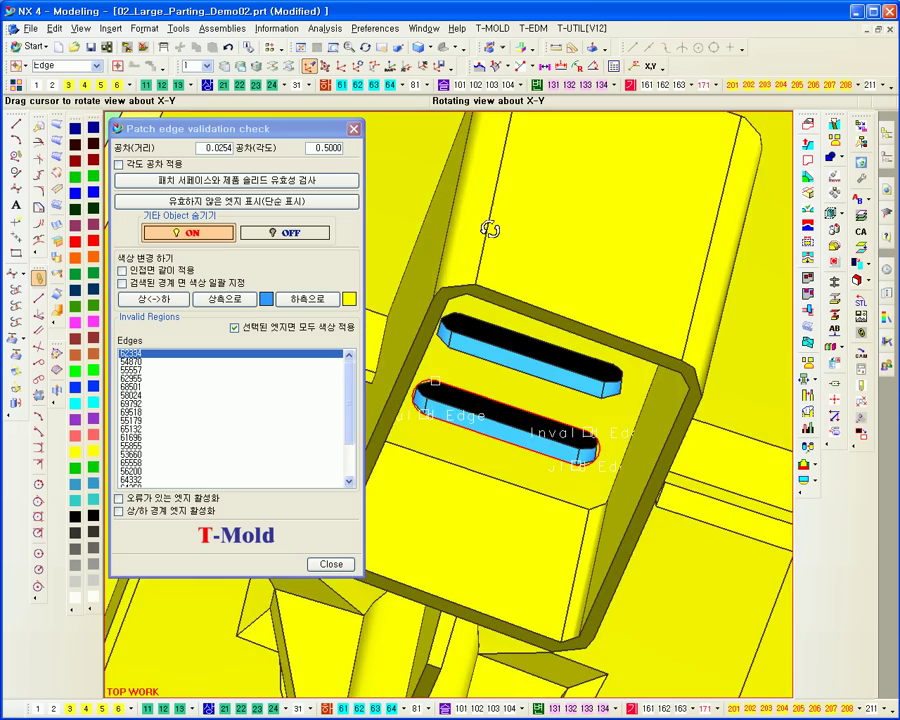
middle_drag(505, 410, 535, 410)
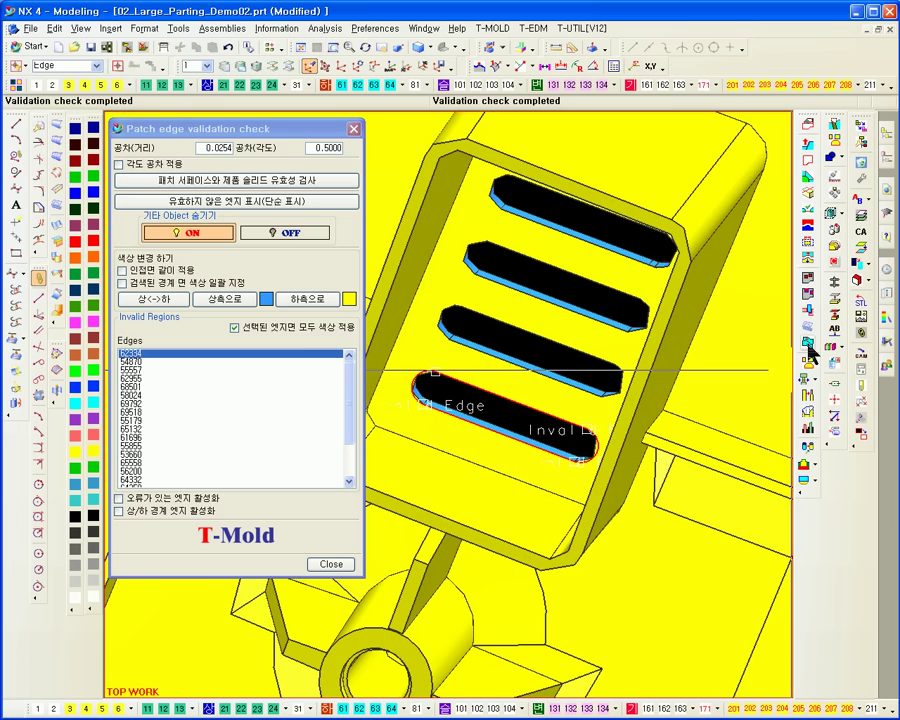
click(808, 281)
click(514, 382)
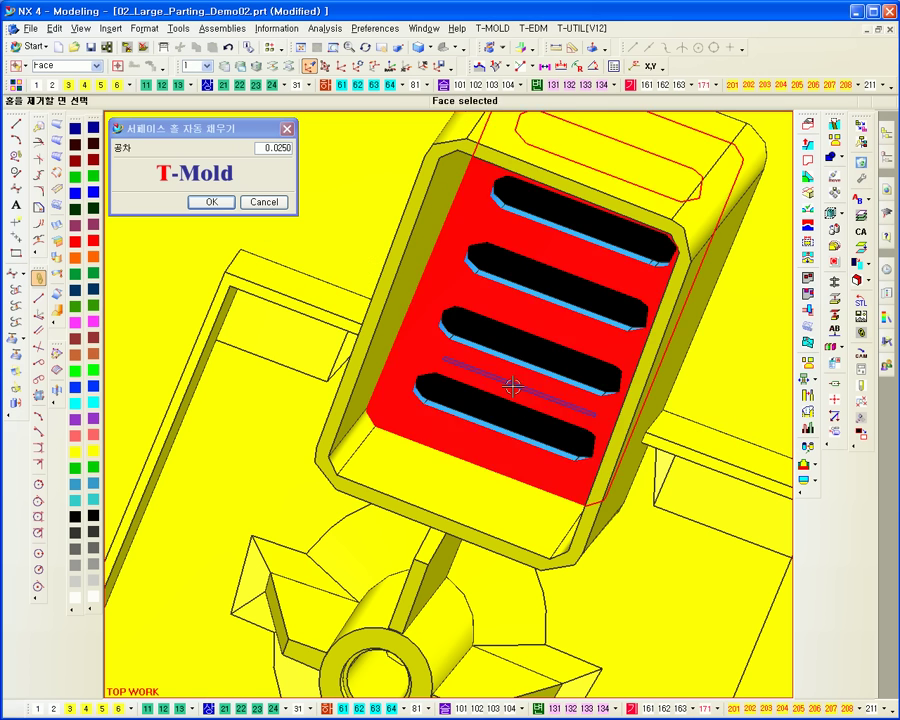
middle_click(491, 427)
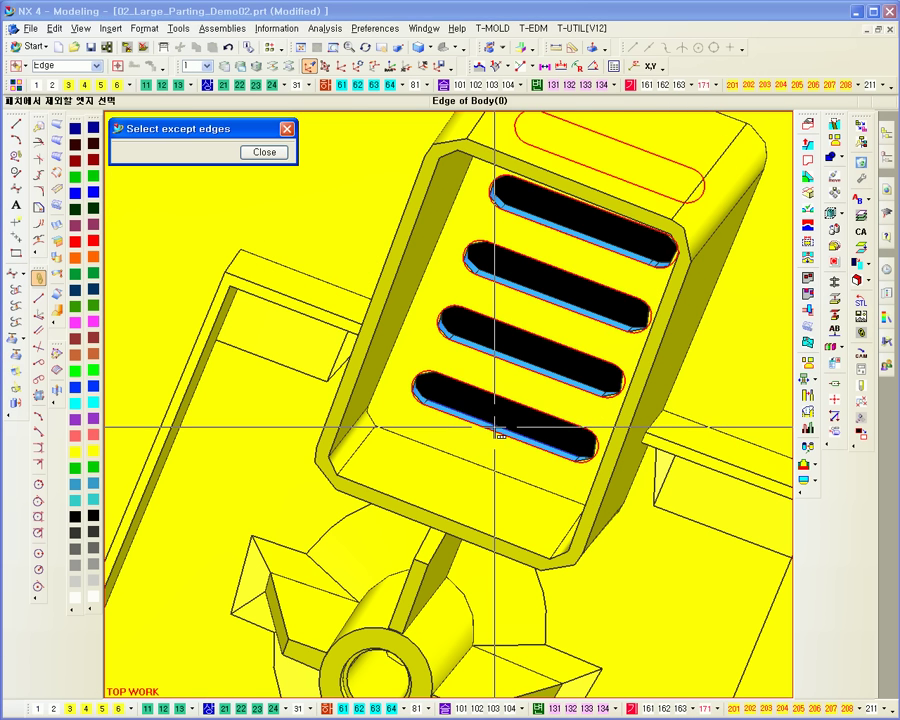
middle_click(490, 426)
middle_drag(495, 487, 608, 482)
scroll(546, 530, up, 5)
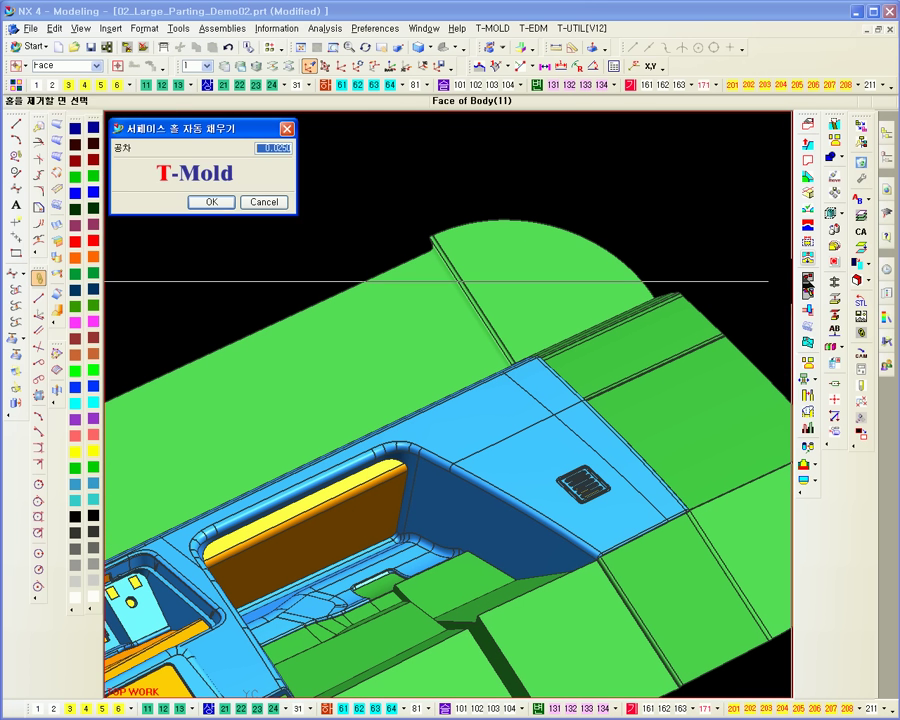
Rerun the validity check of the patch surfaces against the product solid with a 0.0254 distance tolerance.
click(808, 209)
click(236, 180)
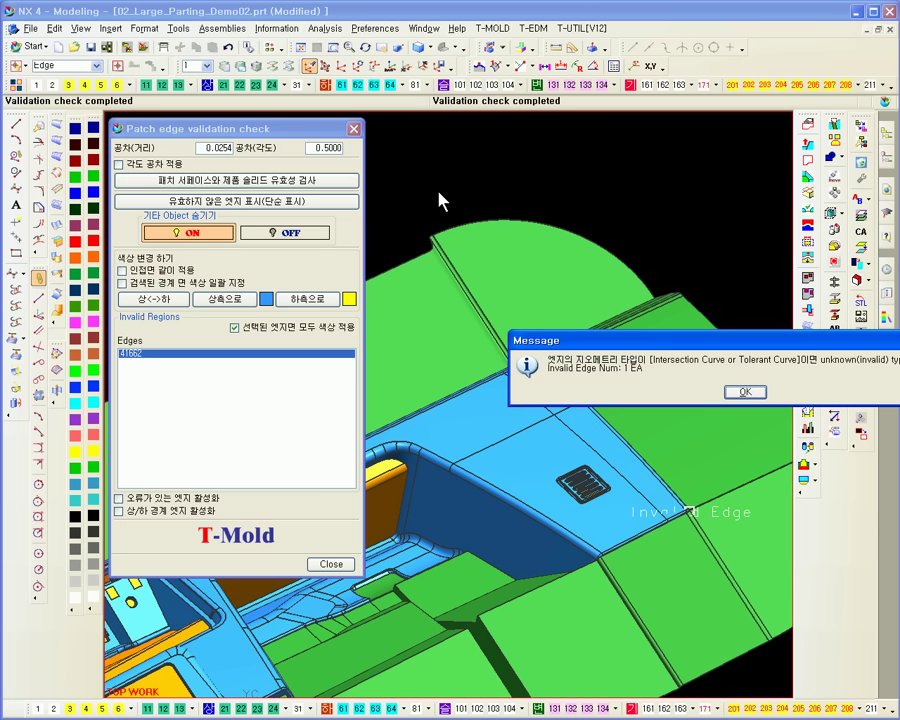
click(746, 395)
Examine invalid edge 41662 at the product corner beside the parting surface, close the check and show the whole model.
click(181, 352)
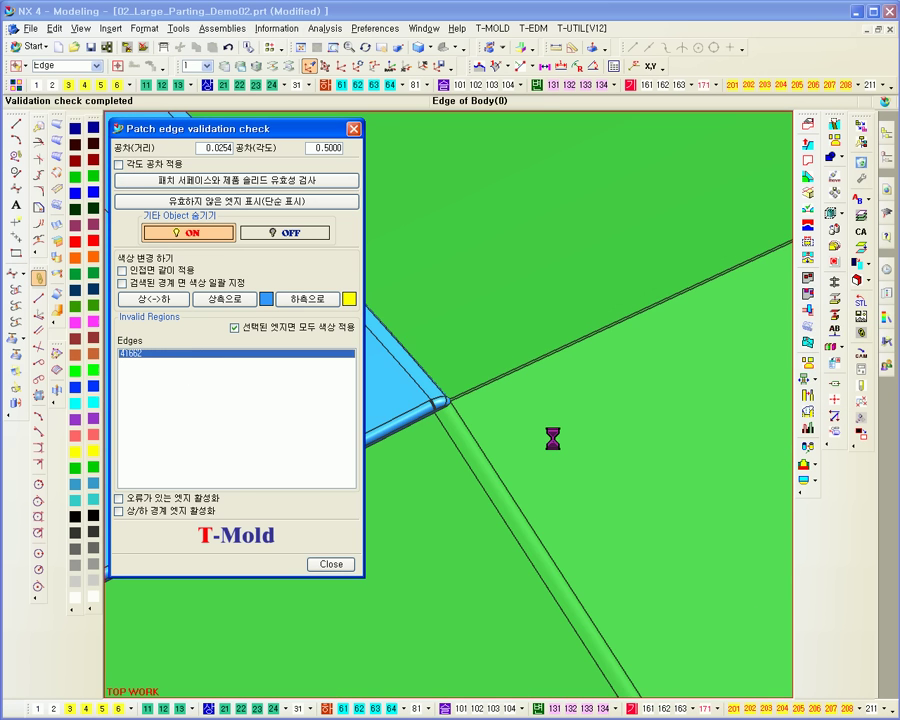
middle_drag(552, 436, 402, 448)
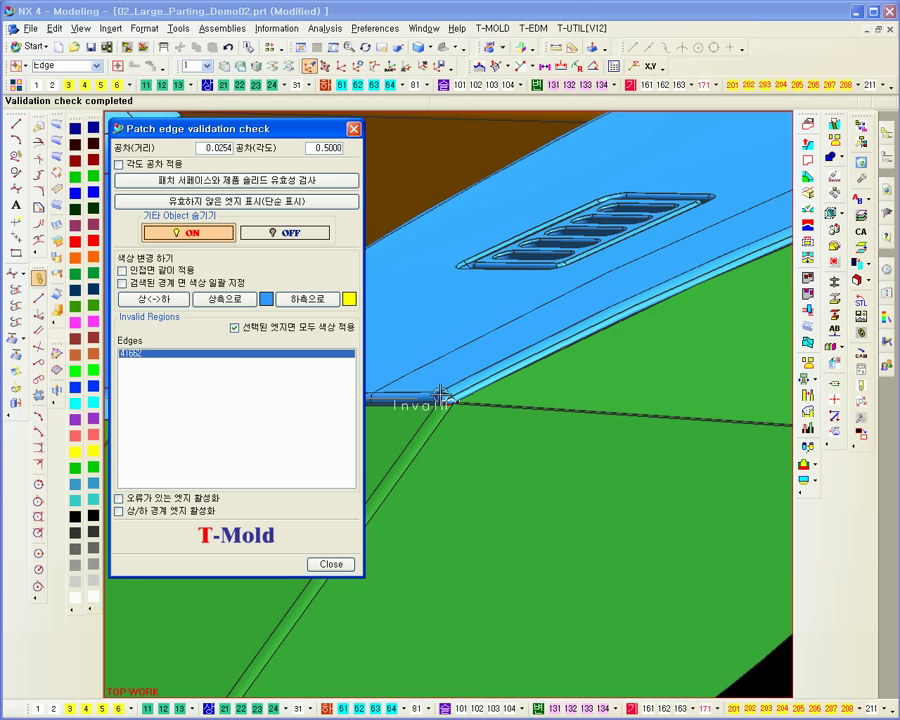
scroll(501, 527, up, 2)
scroll(458, 445, up, 3)
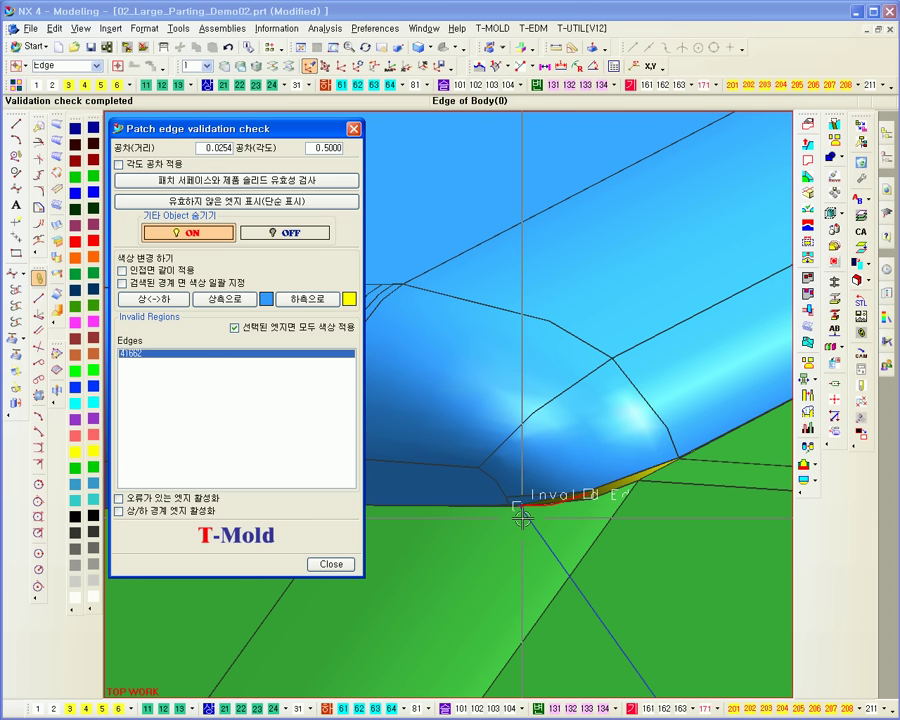
scroll(628, 466, up, 2)
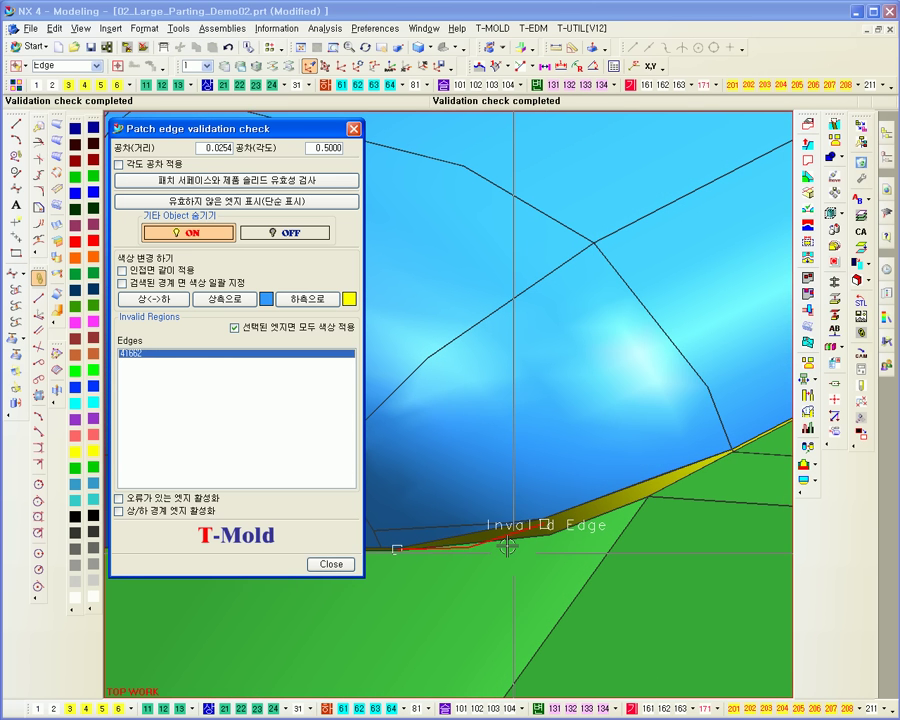
scroll(615, 548, down, 3)
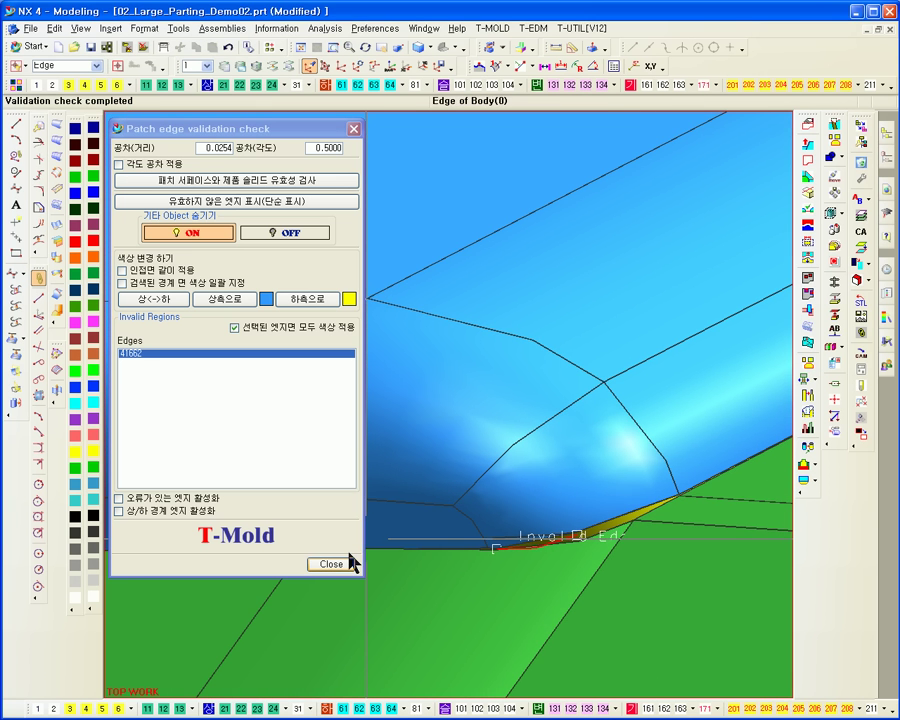
click(332, 565)
scroll(496, 374, down, 3)
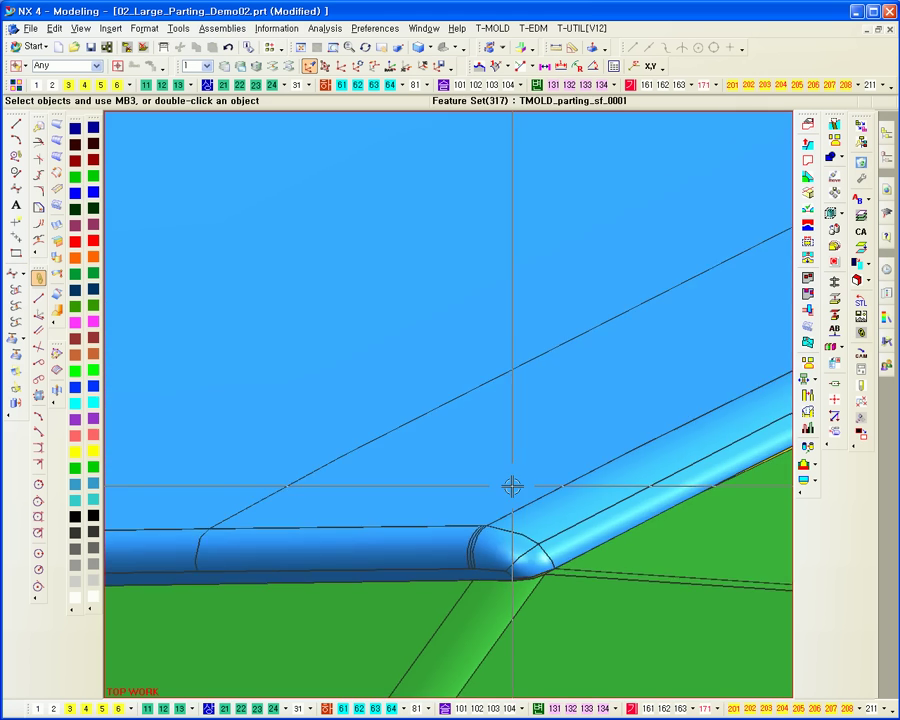
middle_drag(510, 482, 280, 486)
key(ctrl+f)
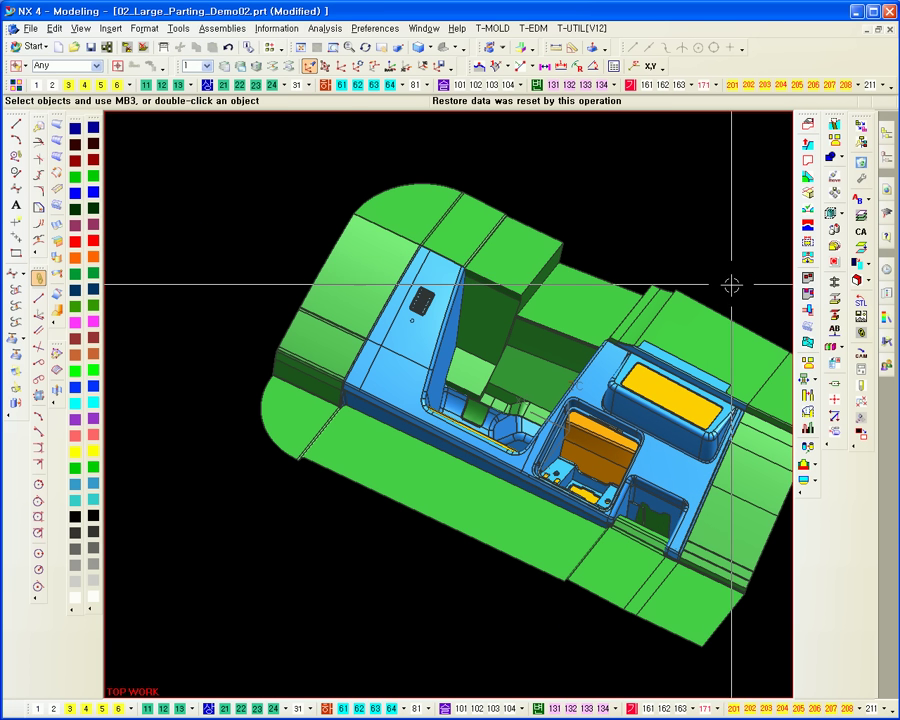
Scan the product faces and create a workpiece with lengths X 580, Y 275, +Z 225 and -Z 50.
click(810, 230)
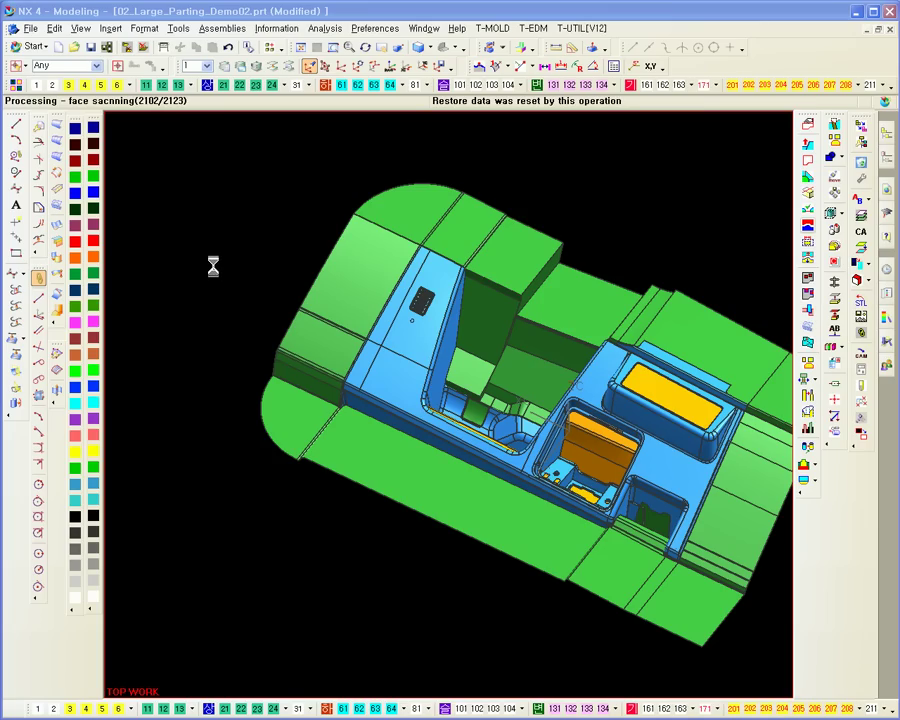
click(238, 219)
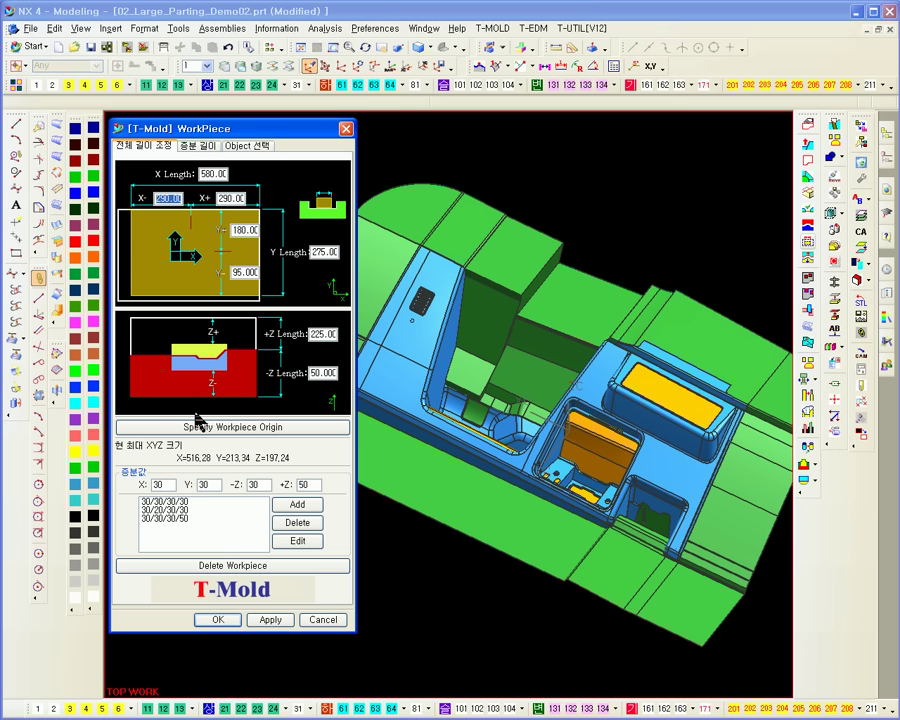
click(271, 620)
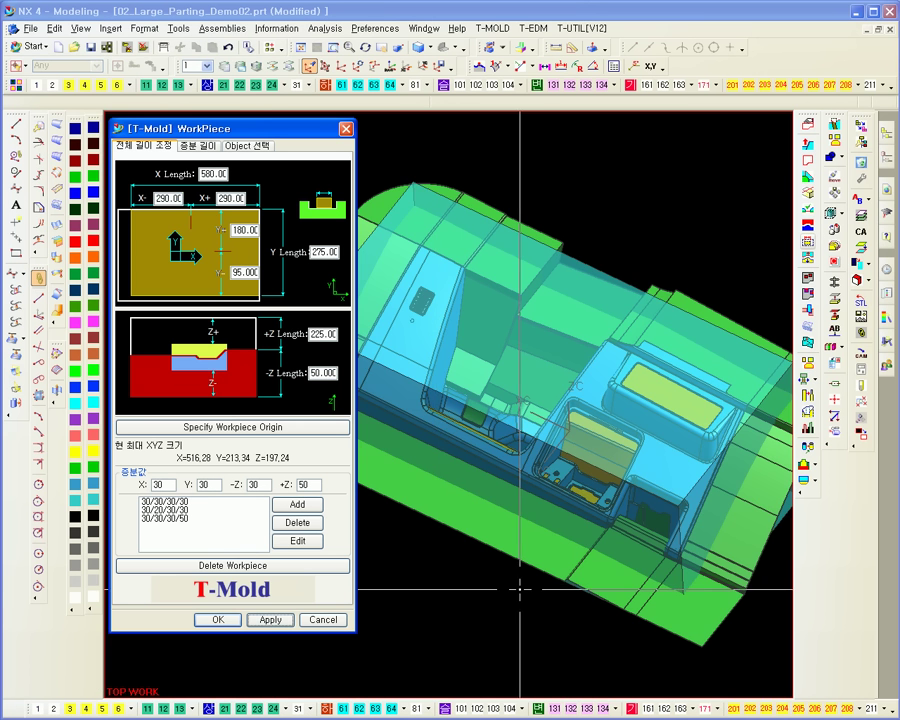
middle_drag(518, 587, 542, 520)
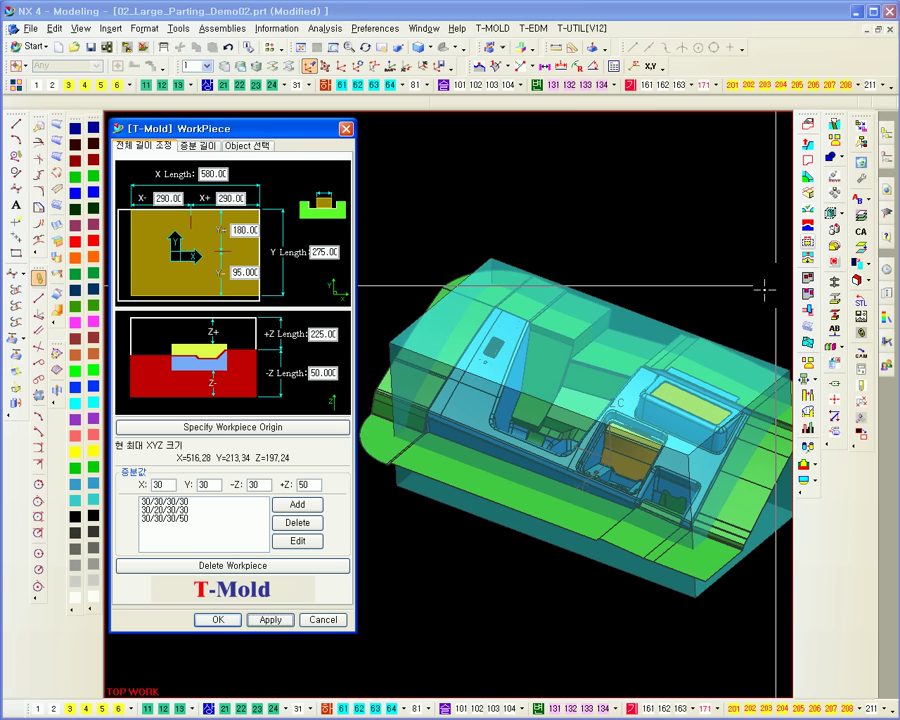
Sew the upper cavity faces with the parting and patch surfaces at a 0.0254 tolerance.
click(807, 255)
click(160, 169)
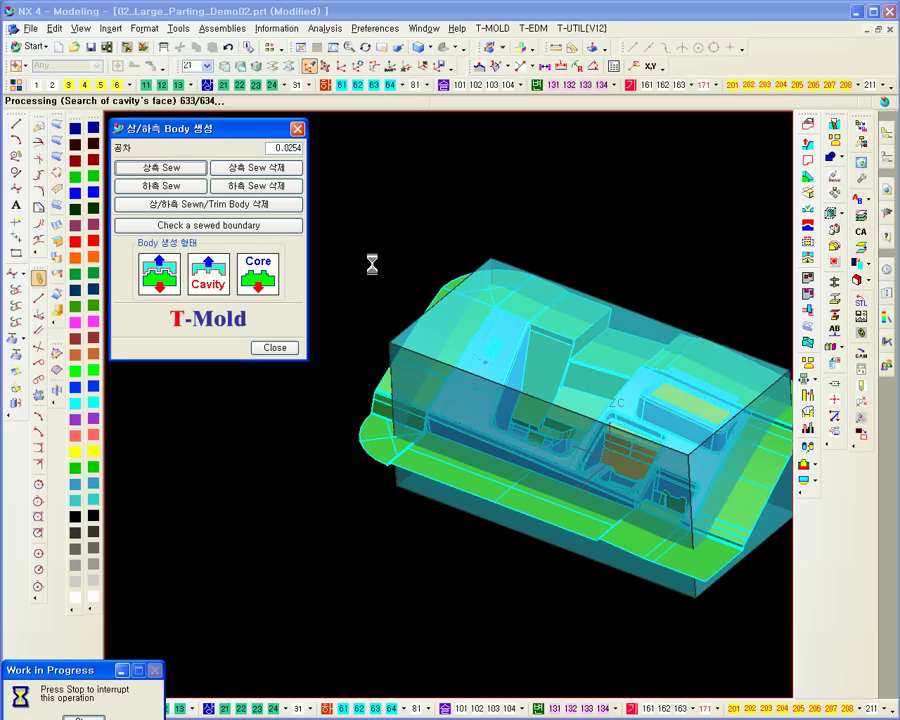
scroll(594, 476, up, 5)
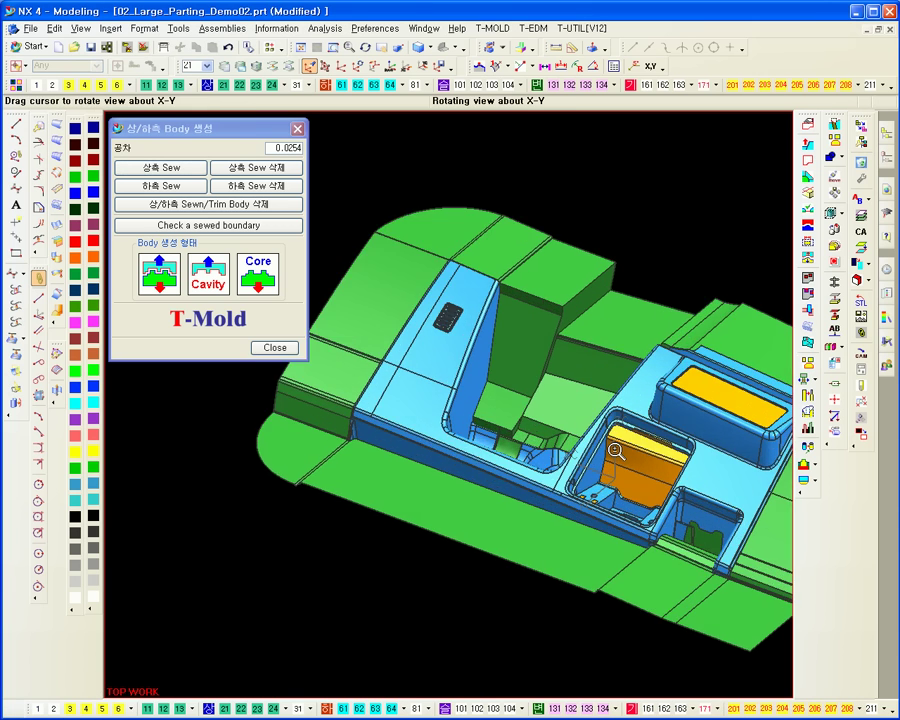
middle_drag(616, 452, 601, 470)
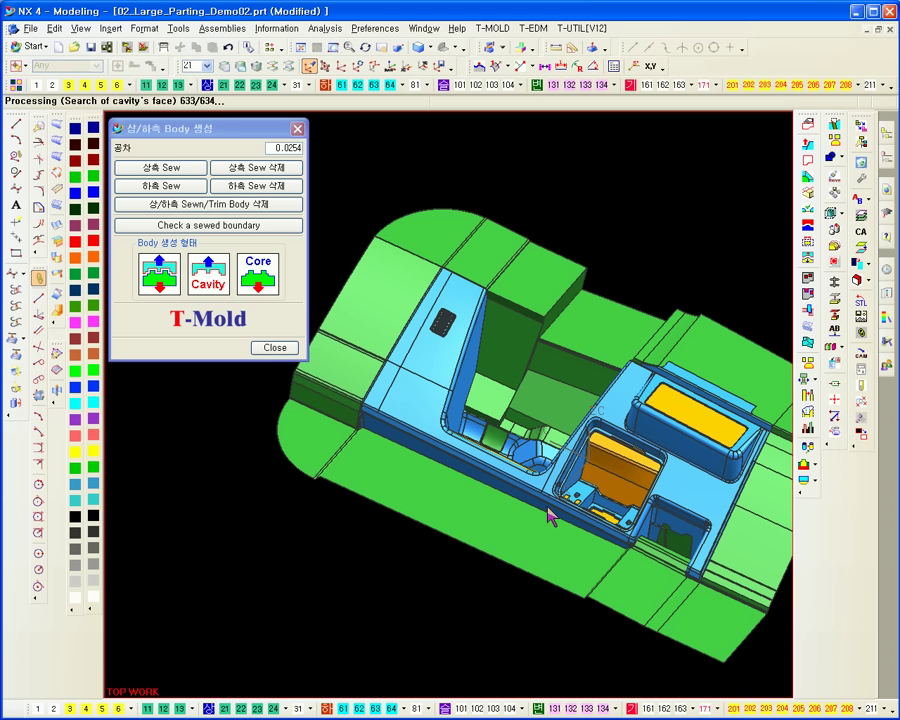
Sew the lower core faces with the parting and patch surfaces at a 0.0254 tolerance.
click(159, 185)
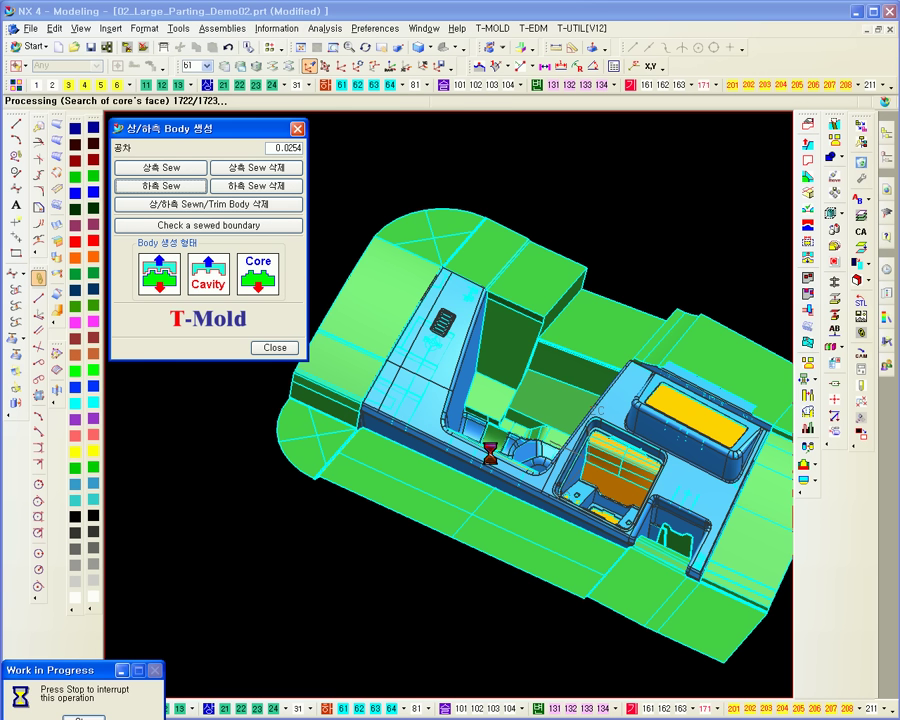
scroll(530, 480, up, 4)
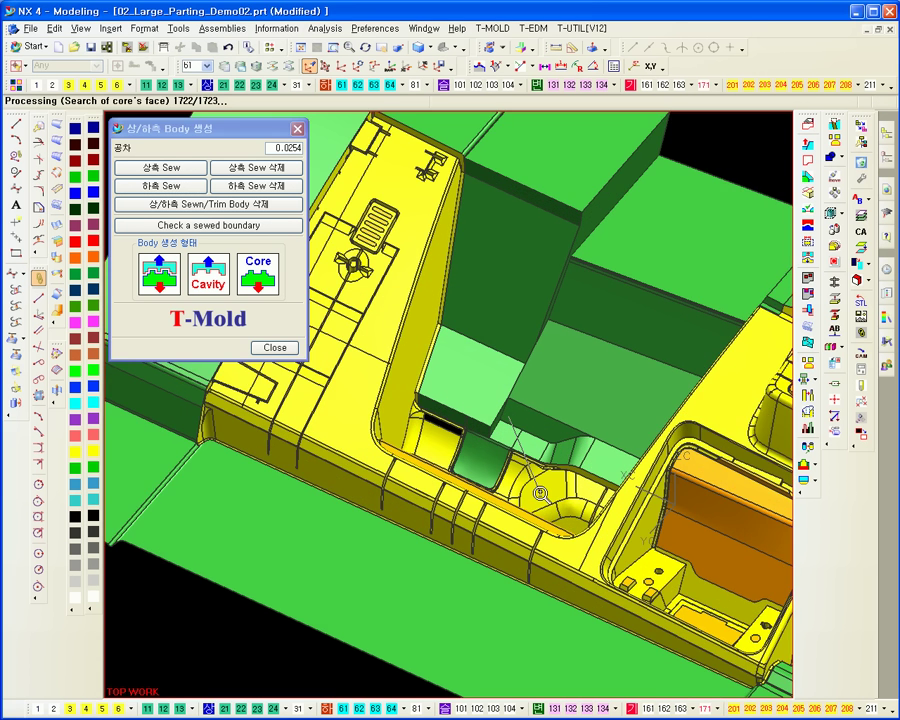
scroll(440, 445, down, 3)
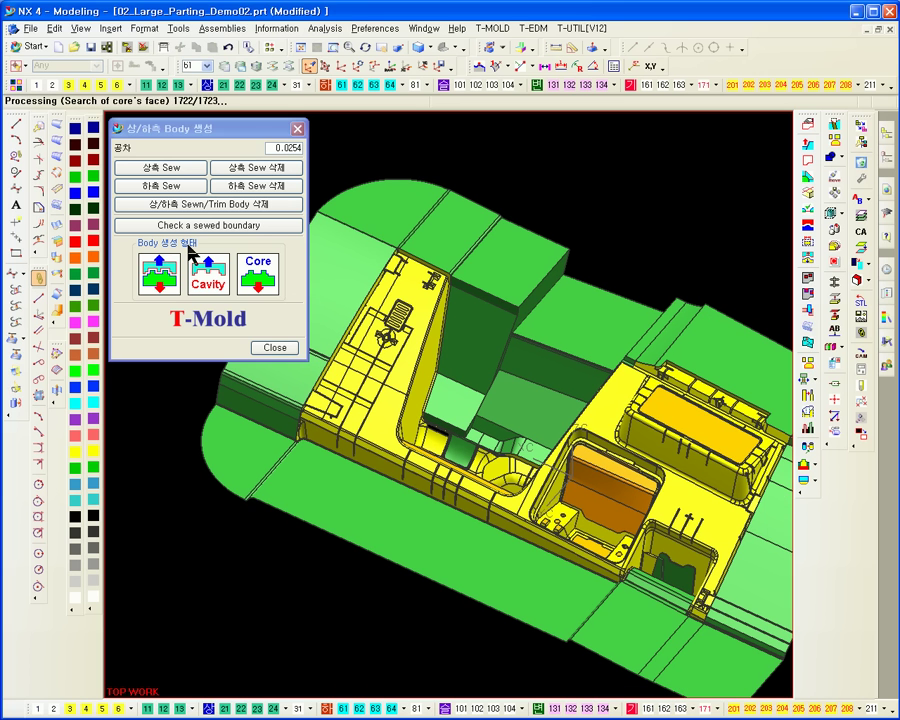
Generate both the cavity and core bodies by trimming the workpiece with the sewn sheets.
click(160, 273)
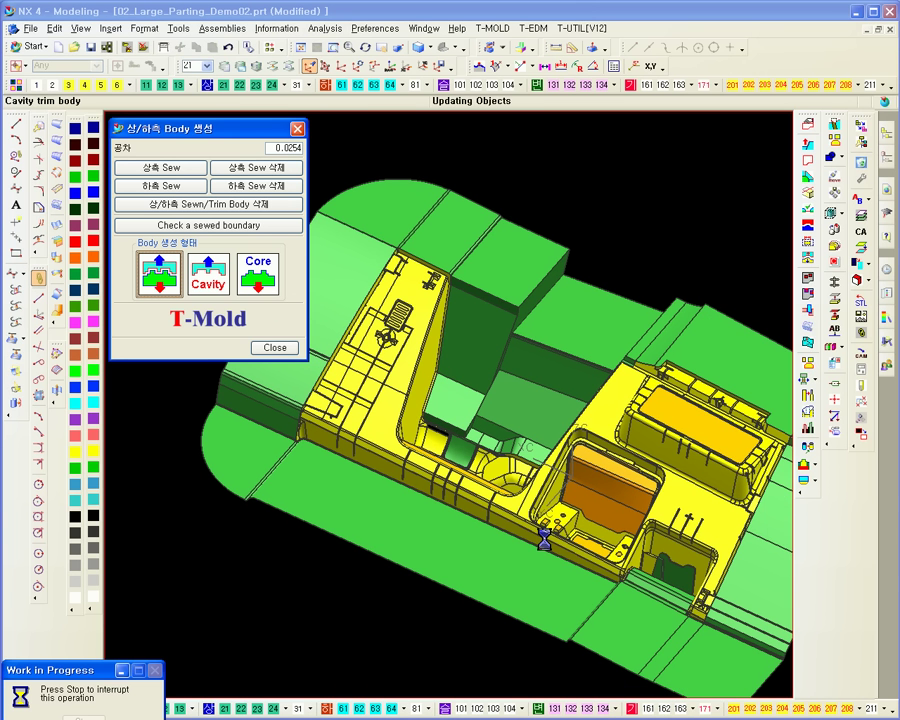
middle_drag(448, 500, 428, 426)
middle_click(419, 417)
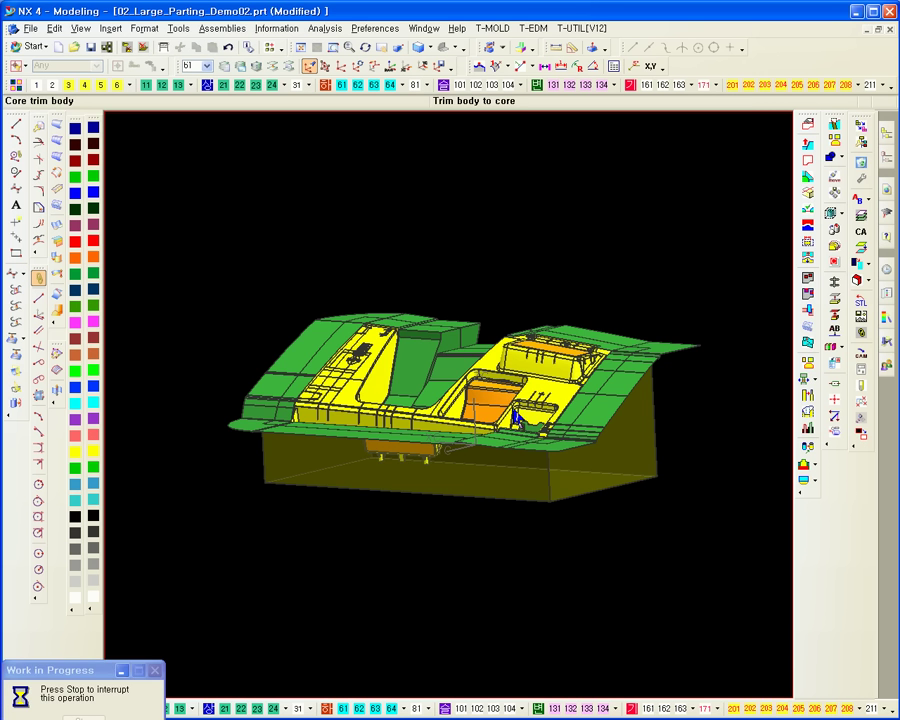
middle_drag(530, 398, 550, 436)
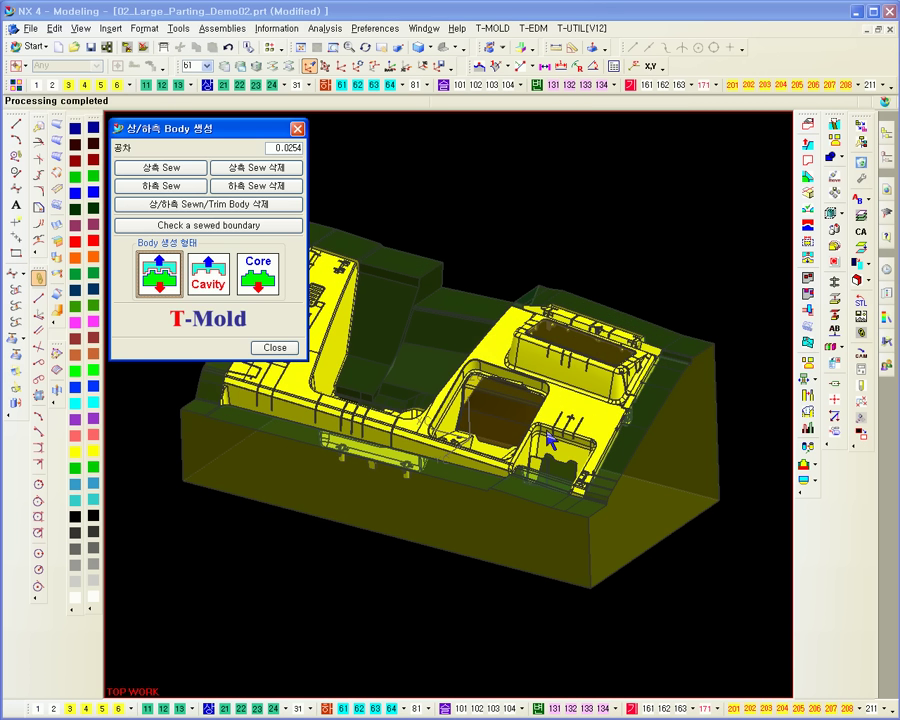
Make the translucent lower core body opaque.
click(859, 333)
click(632, 352)
middle_drag(662, 296, 748, 328)
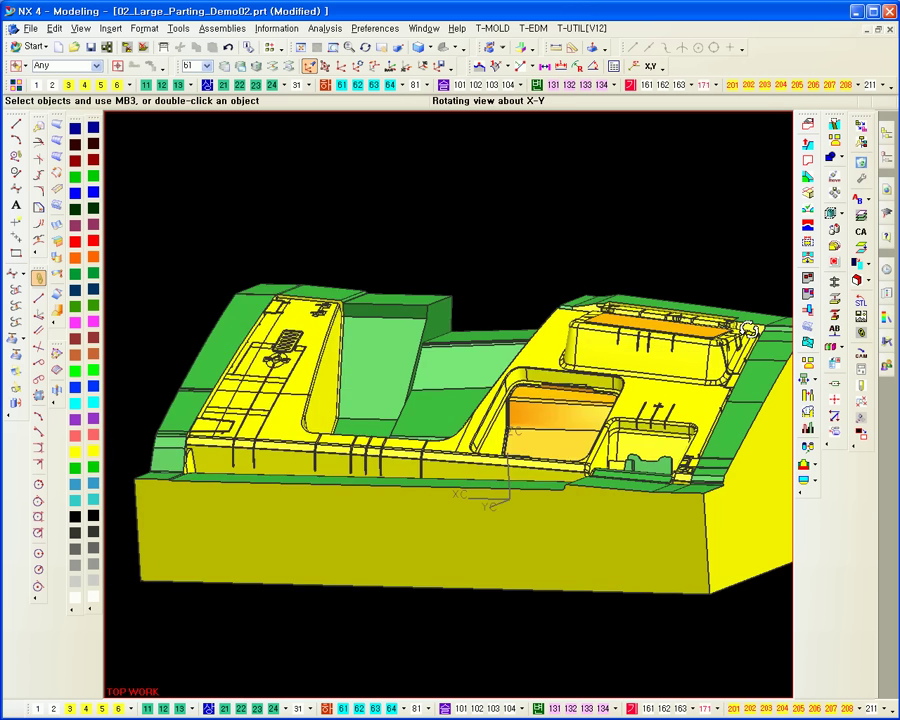
scroll(748, 328, down, 1)
Show the upper core on layer 21 together with the lower core body, leaving the layer settings as they are.
click(808, 125)
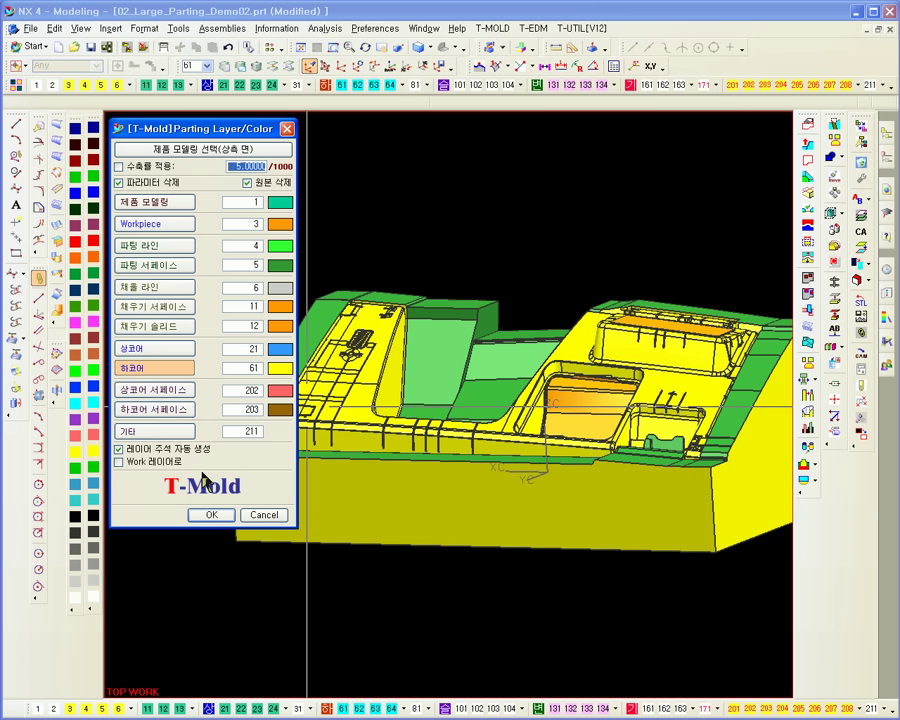
click(170, 349)
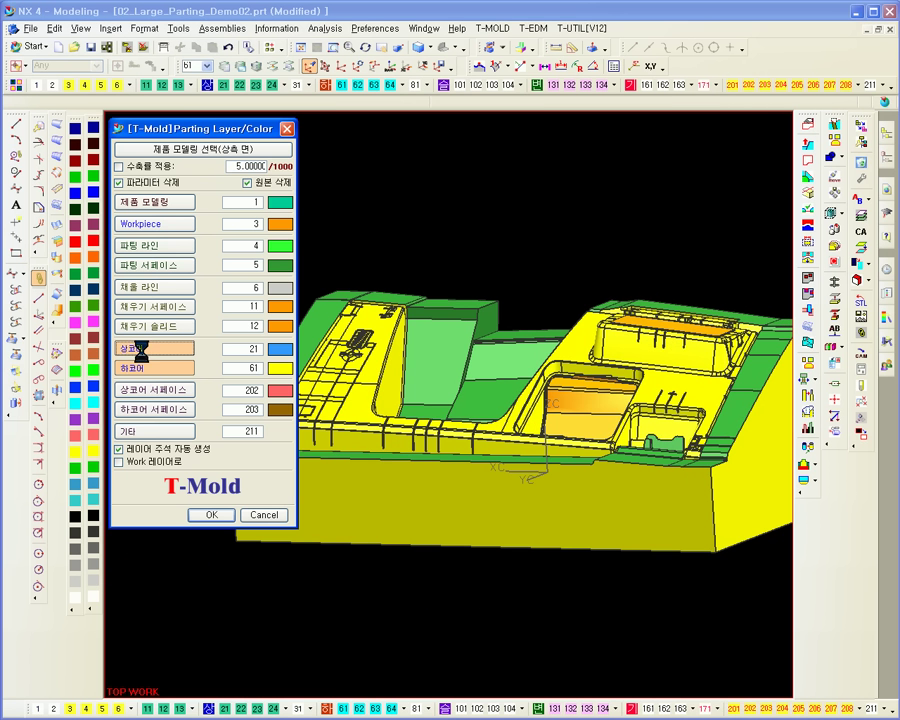
click(262, 515)
middle_drag(266, 516, 362, 506)
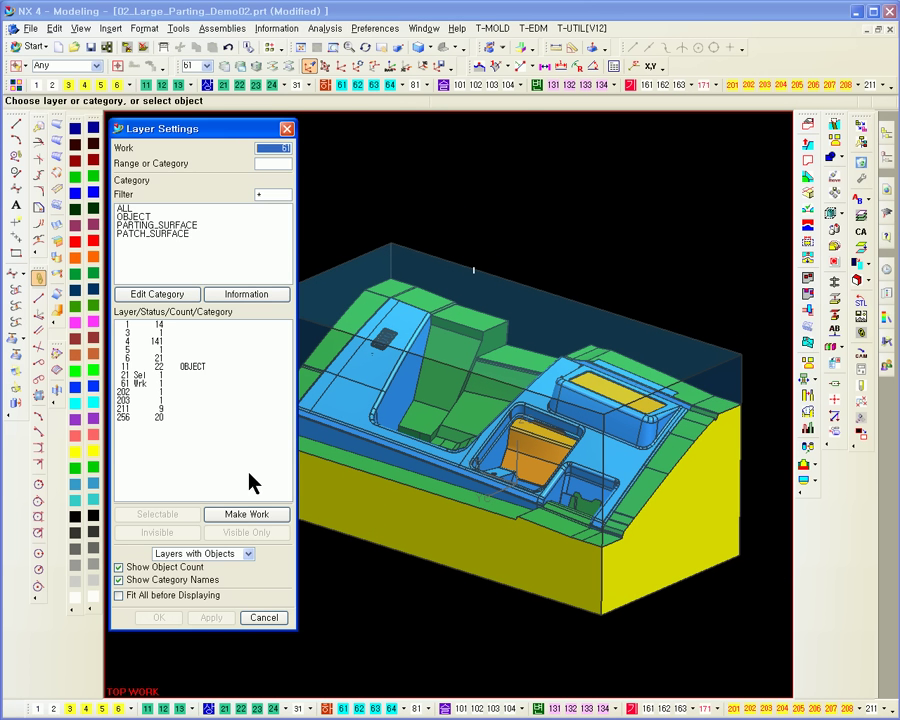
click(264, 617)
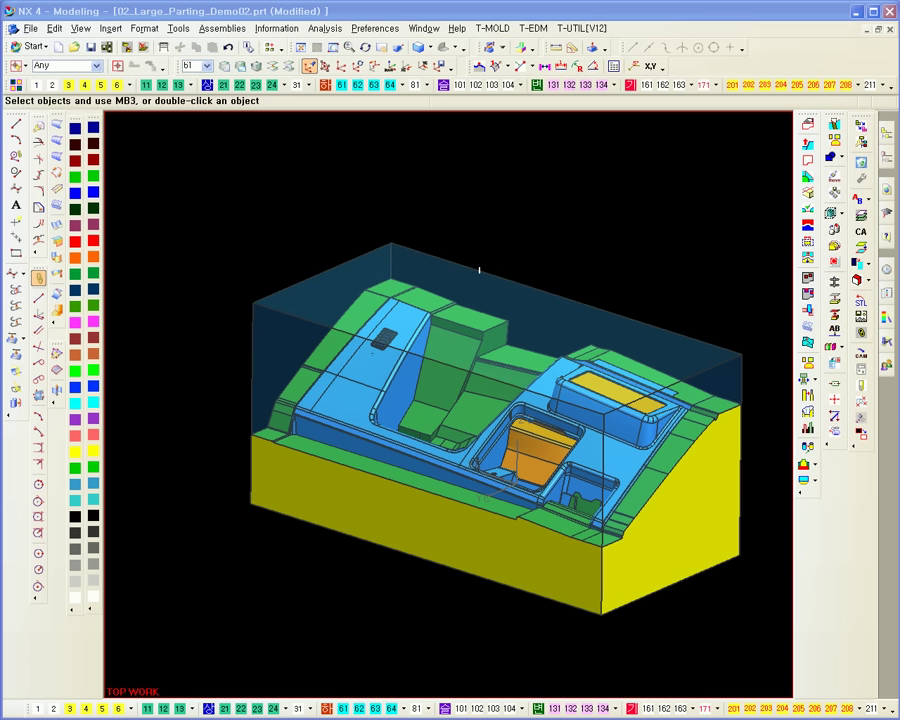
scroll(603, 261, up, 2)
mouse_move(603, 261)
middle_down()
mouse_move(610, 265)
mouse_move(595, 242)
middle_up()
scroll(610, 265, down, 1)
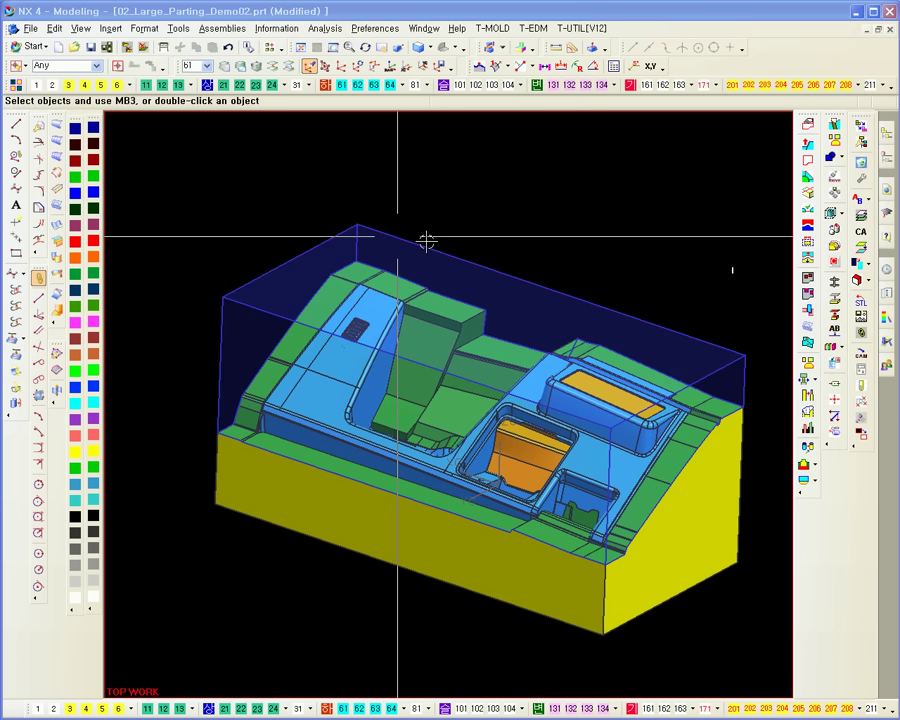
Open the part file 03_Split_Core.prt from the 01_Parting folder.
click(74, 47)
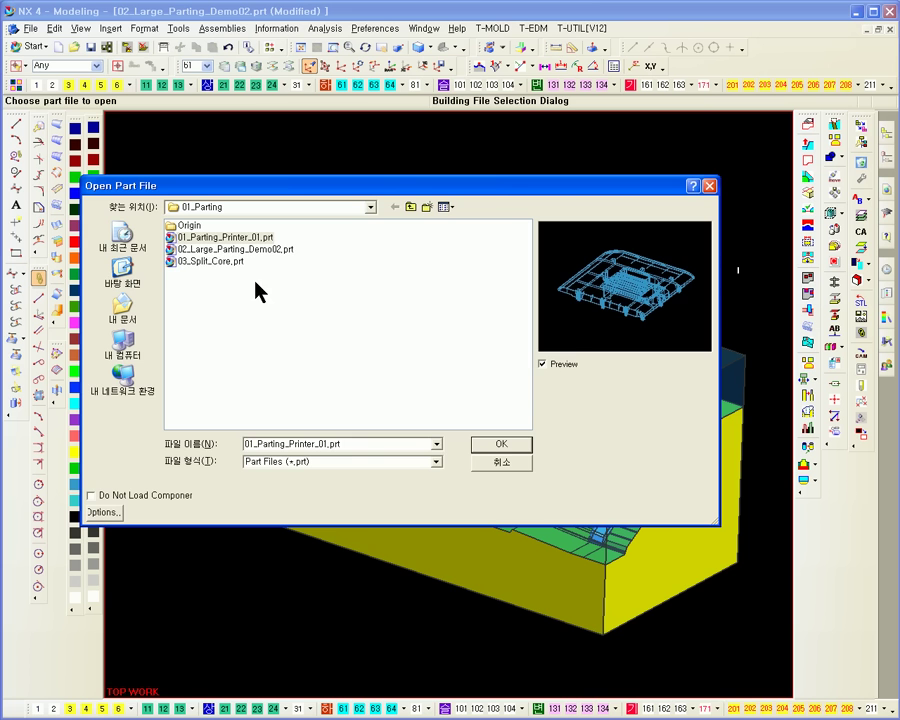
click(210, 261)
click(496, 446)
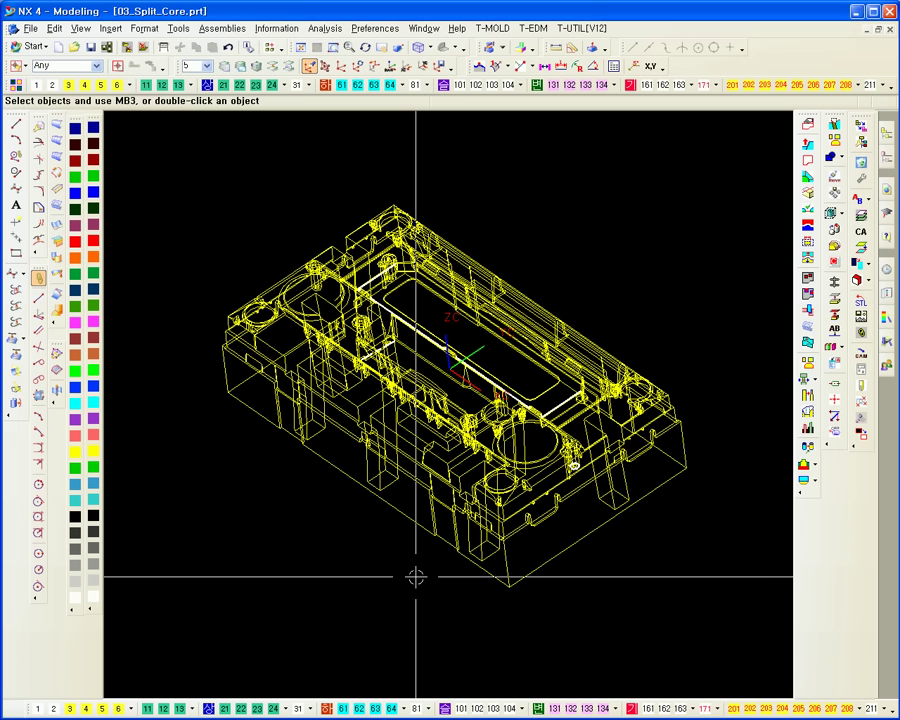
Split a rectangular core out of the main core solid along ZC using the outline of the magenta block's top face near the front.
mouse_move(407, 568)
middle_down()
mouse_move(414, 546)
mouse_move(440, 538)
middle_up()
click(806, 420)
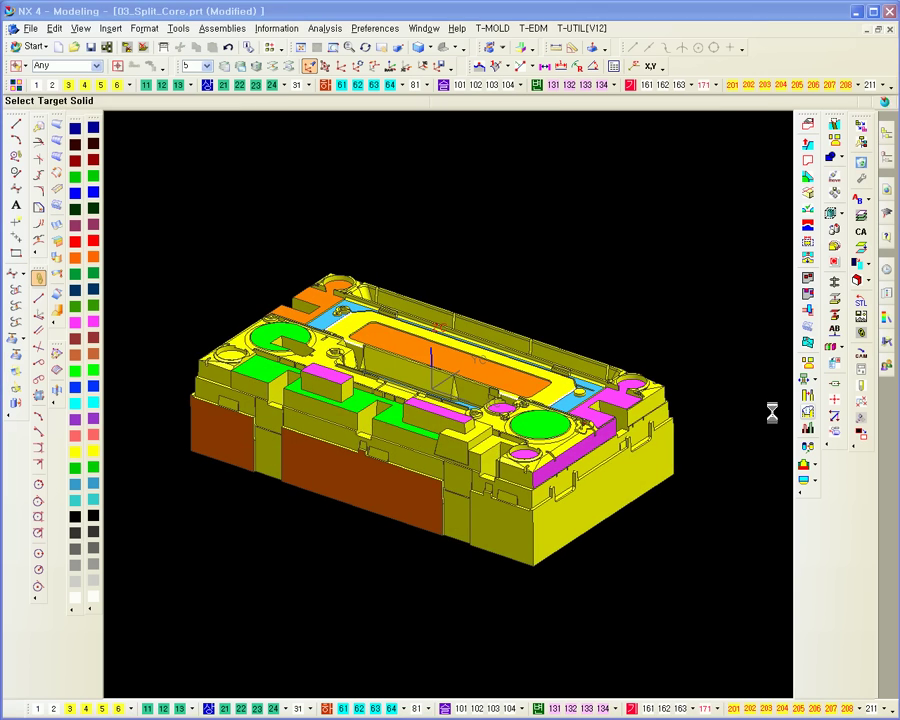
click(351, 421)
scroll(358, 466, up, 3)
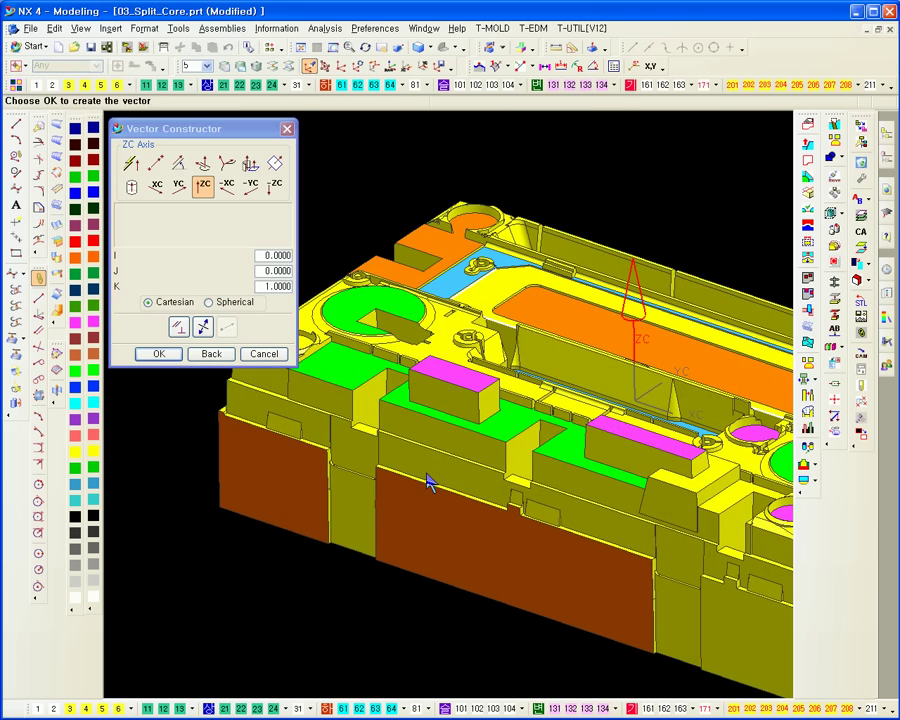
middle_click(426, 468)
scroll(475, 492, up, 5)
middle_drag(475, 492, 466, 476)
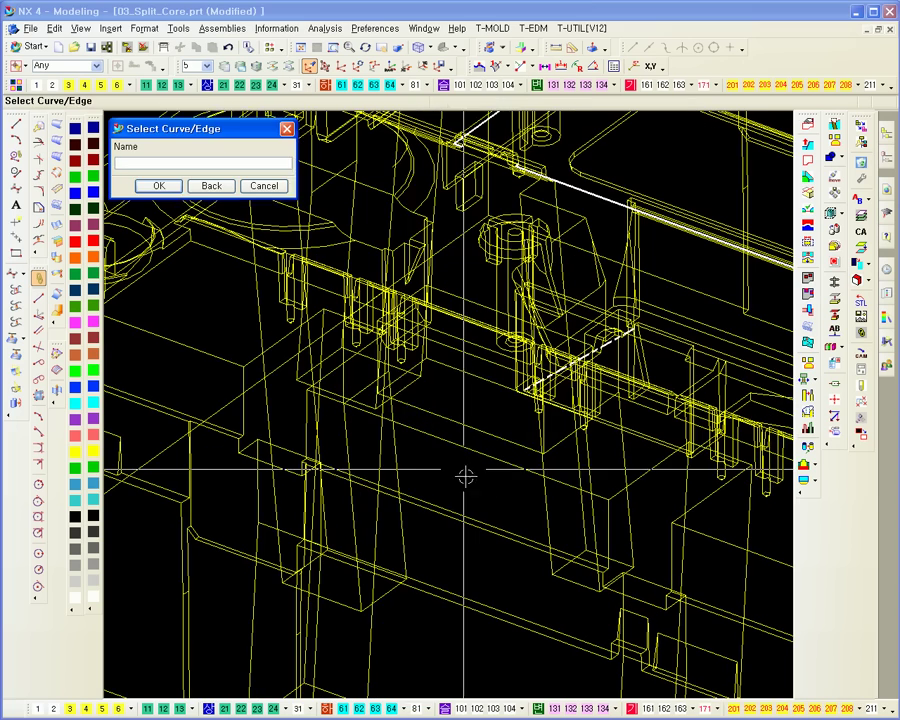
click(402, 376)
click(469, 425)
click(481, 386)
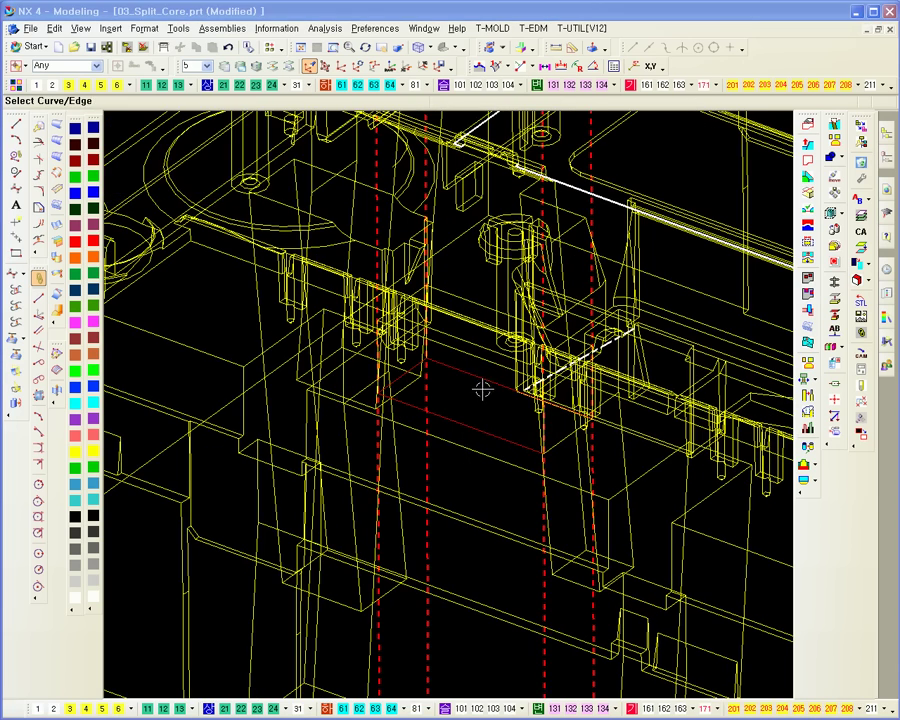
middle_click(482, 471)
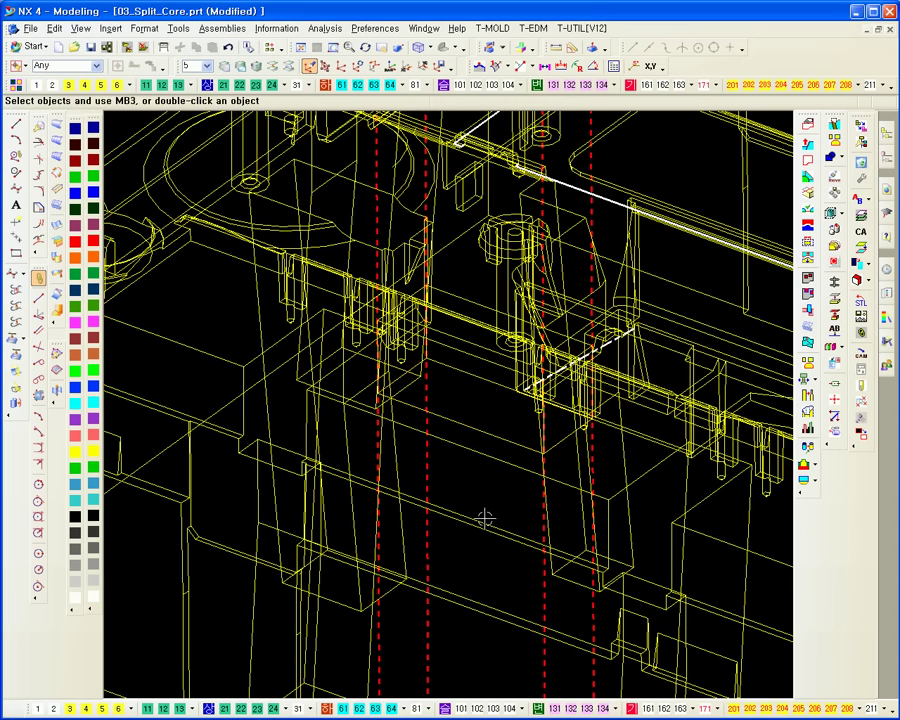
Split a round core pin out of the main core solid using the circular boss edge near the far corner.
scroll(497, 445, down, 4)
shift+middle_drag(496, 428, 375, 391)
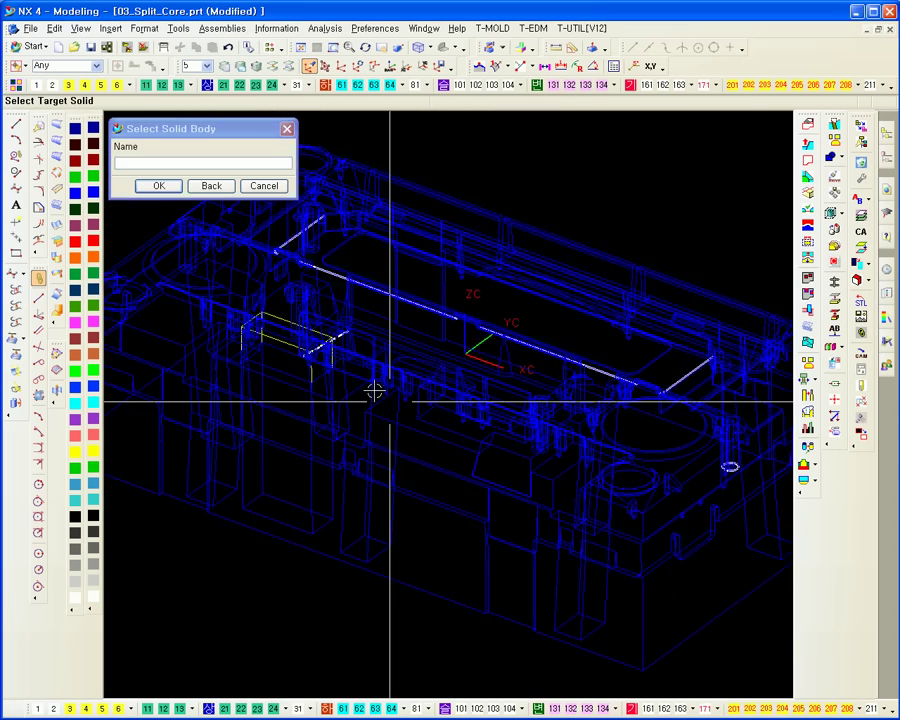
click(376, 391)
ctrl+middle_drag(742, 457, 764, 560)
click(724, 494)
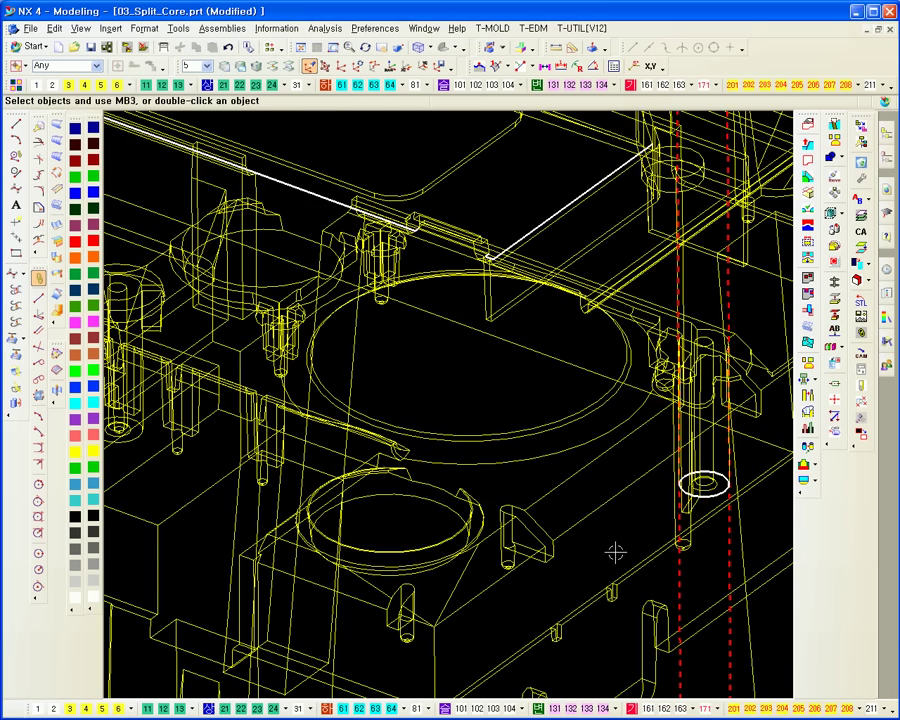
ctrl+middle_drag(679, 479, 649, 366)
key(Escape)
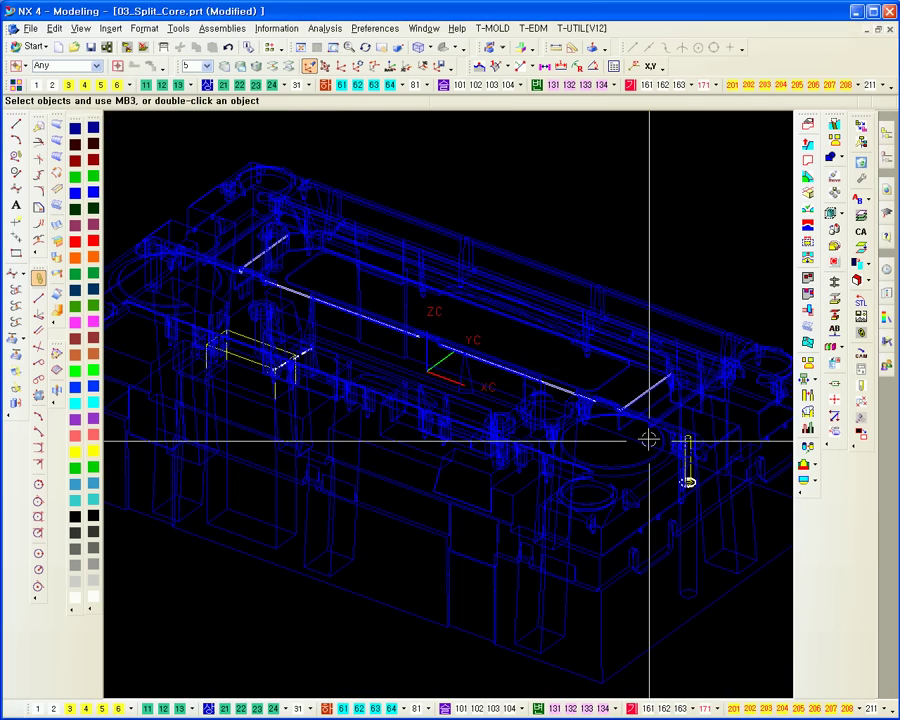
Blank the main core body to inspect the rectangular and round split cores on their own.
key(ctrl+b)
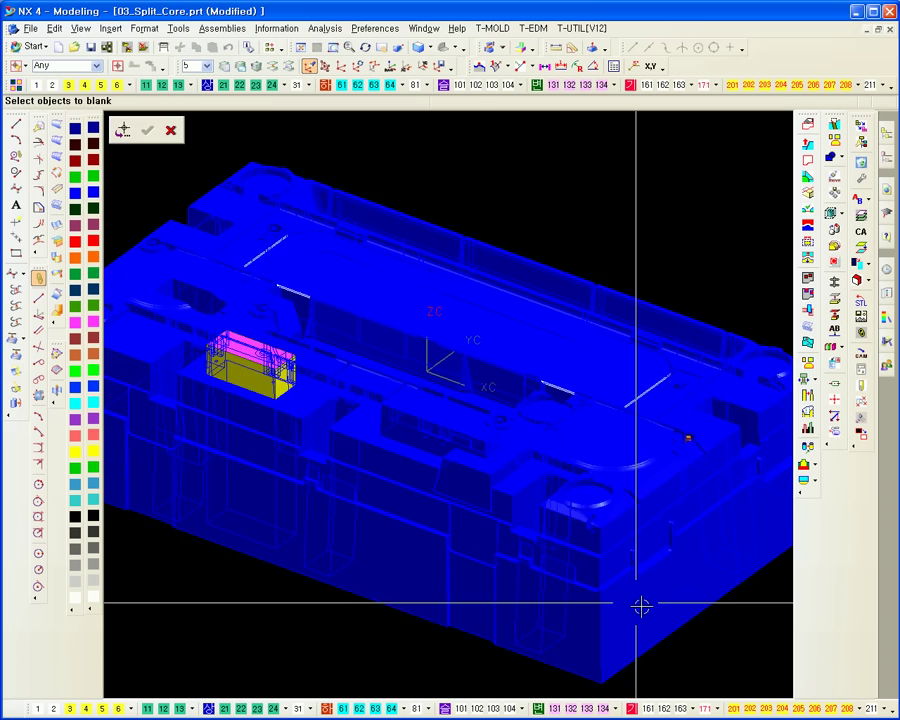
click(641, 606)
middle_click(672, 602)
middle_drag(688, 580, 699, 571)
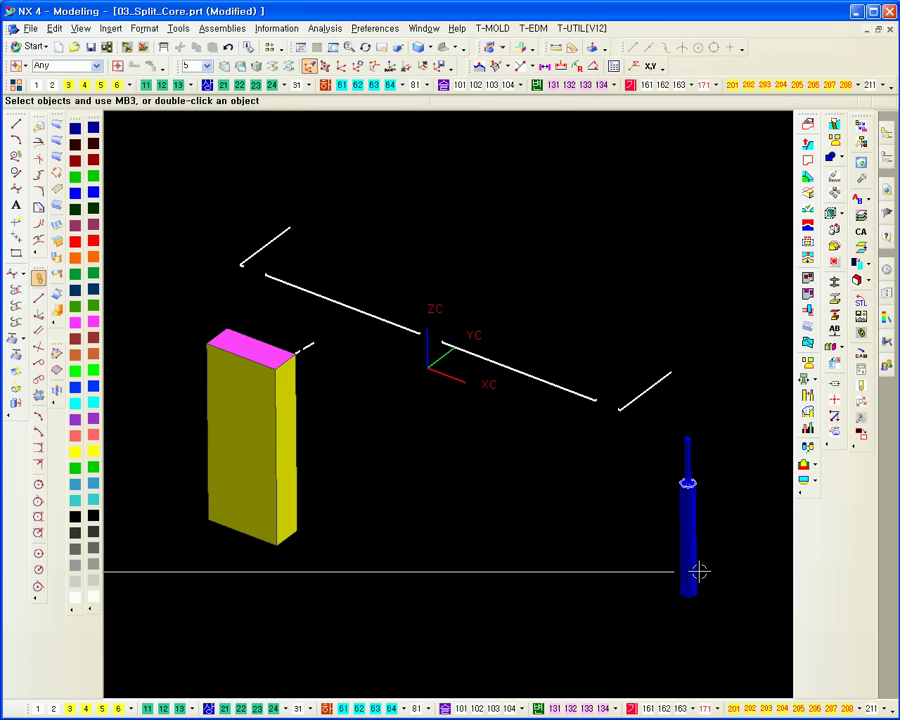
Unblank the main core body, check the hidden and displayed objects by reversing the blanking, and fit the whole model in view.
key(ctrl+shift+k)
click(571, 601)
middle_click(454, 580)
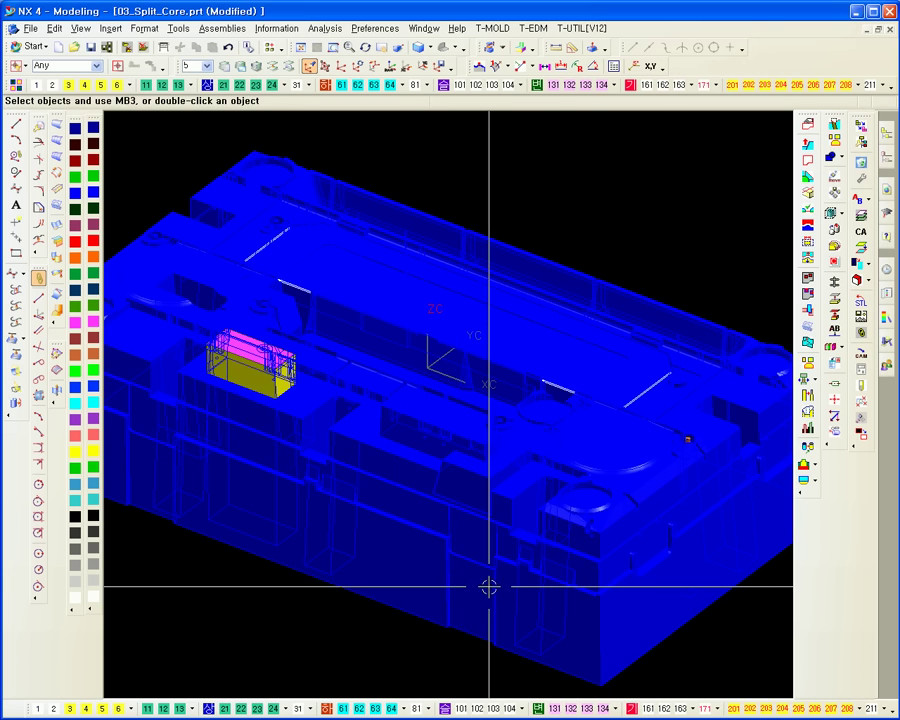
key(ctrl+shift+b)
key(ctrl+f)
key(ctrl+shift+b)
key(ctrl+shift+b)
key(alt+w)
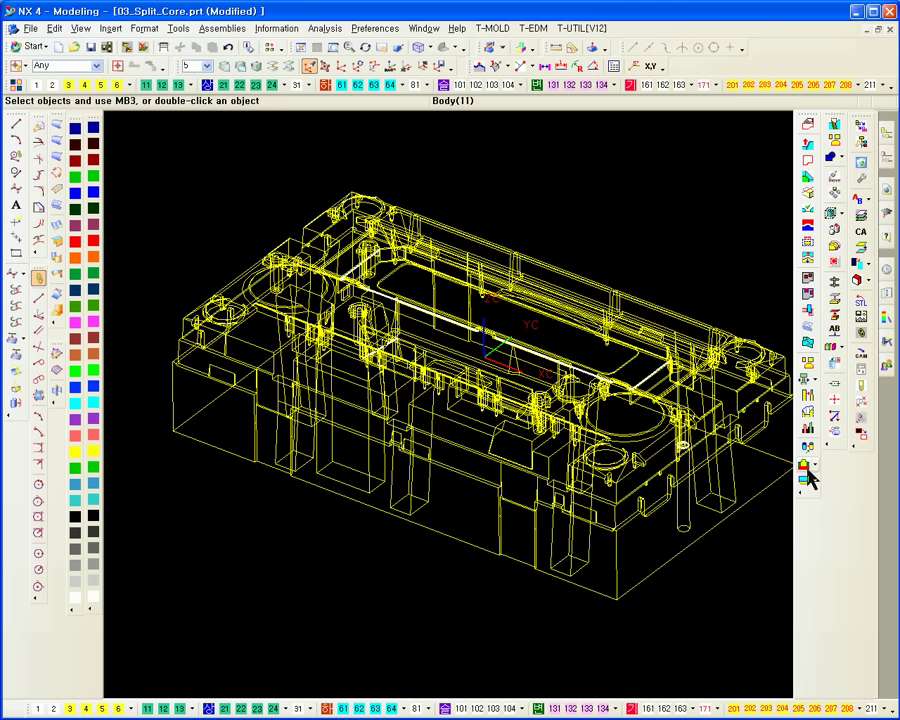
click(806, 474)
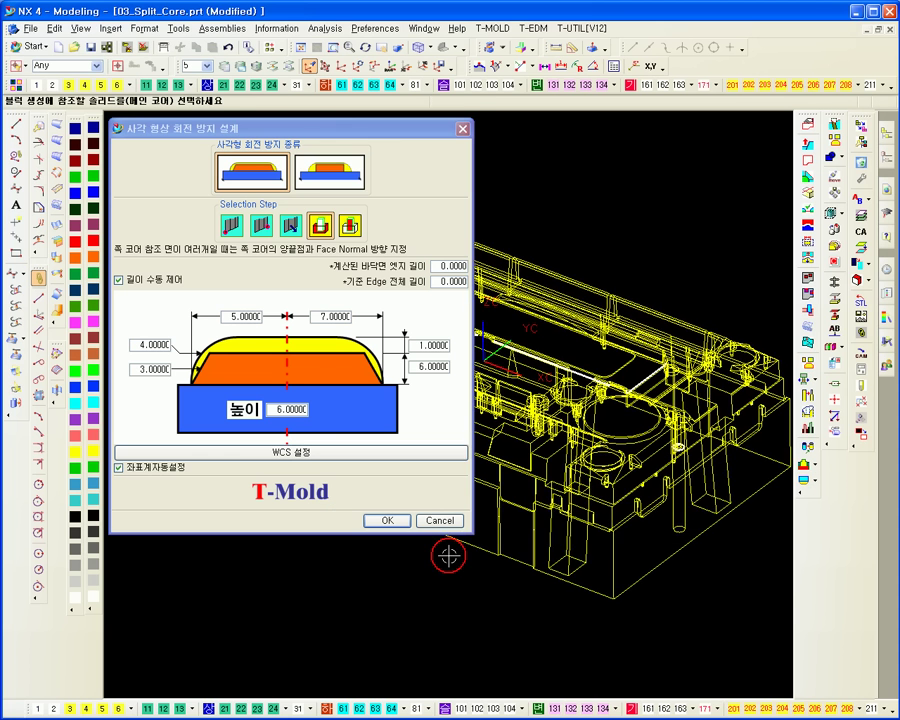
middle_drag(449, 557, 660, 530)
click(622, 515)
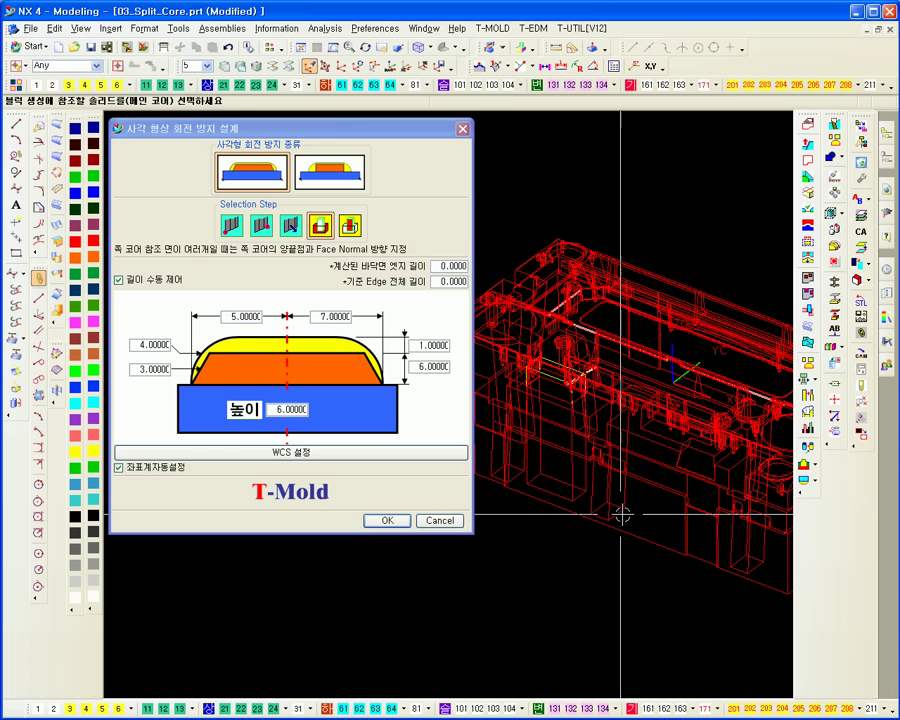
click(349, 225)
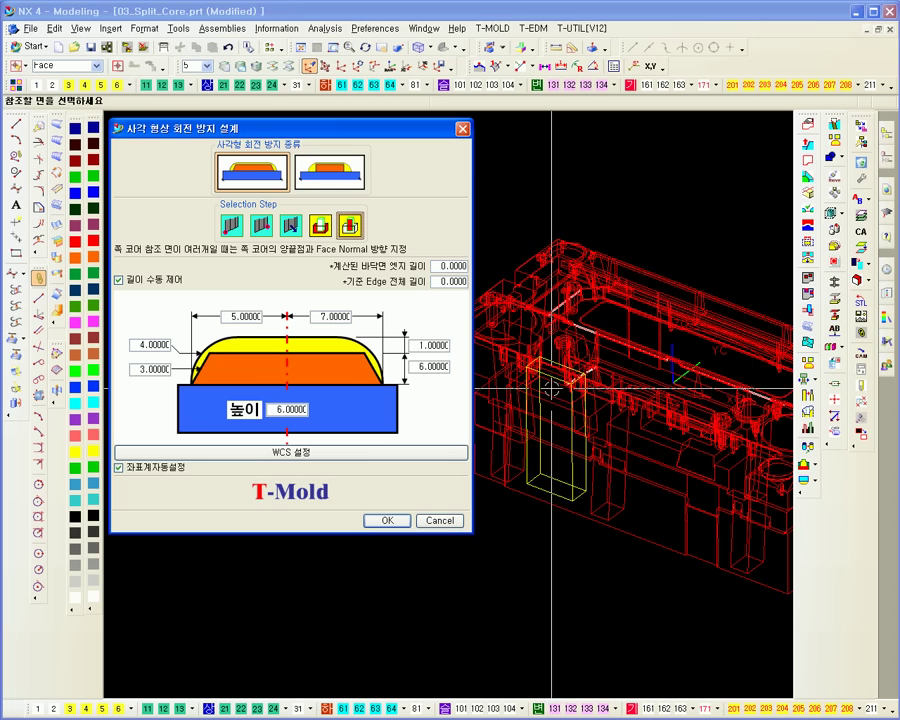
scroll(566, 464, up, 4)
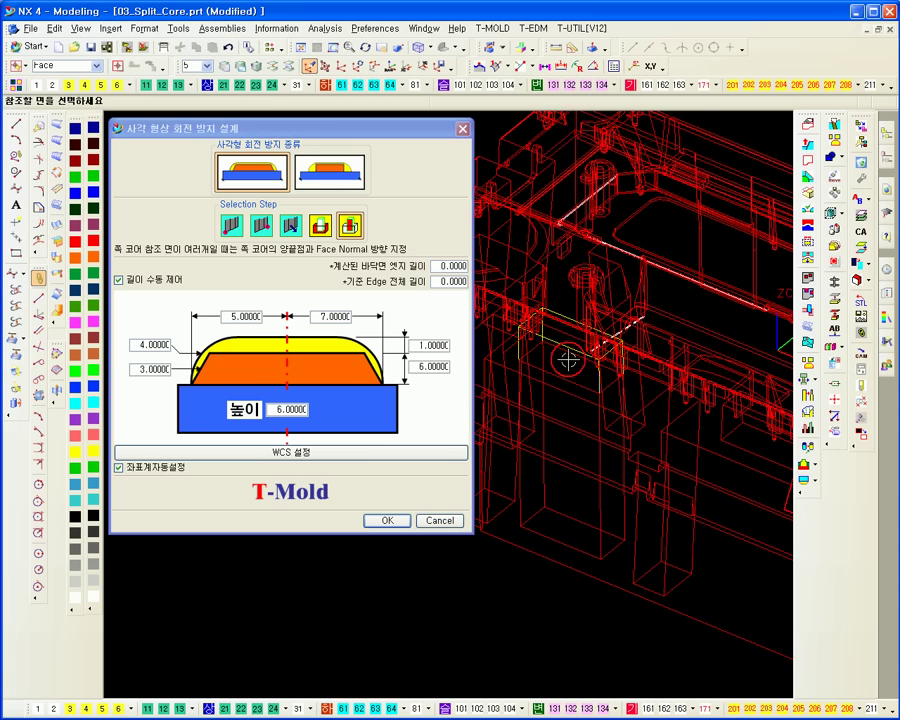
click(569, 398)
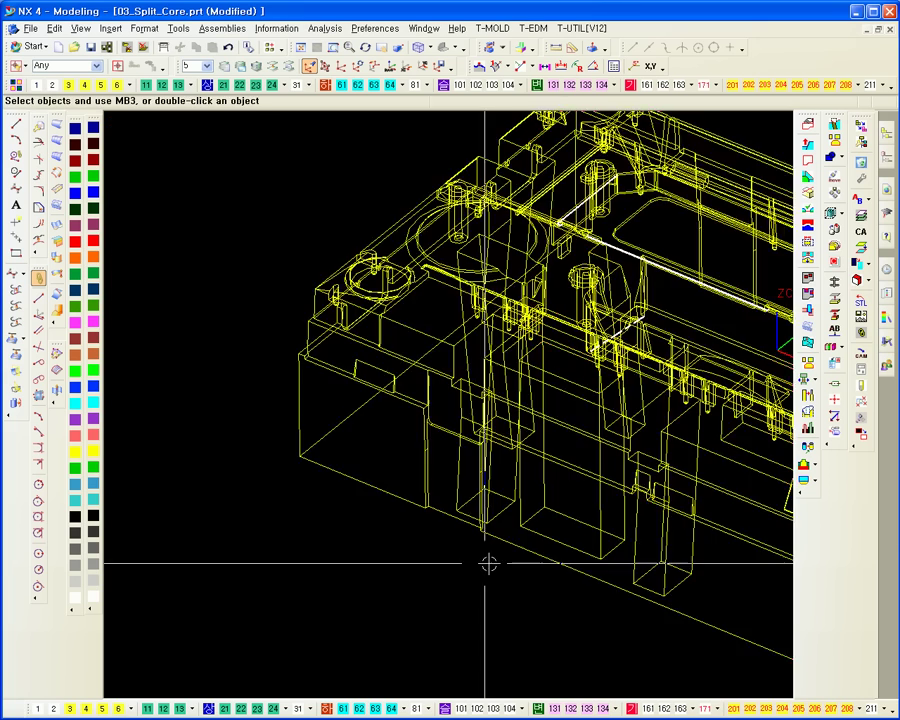
Create a rectangular anti-rotation block of height 6 at the base of the rectangular split core, referencing the main core and the split core's outer side face.
scroll(542, 579, up, 2)
middle_drag(542, 579, 715, 534)
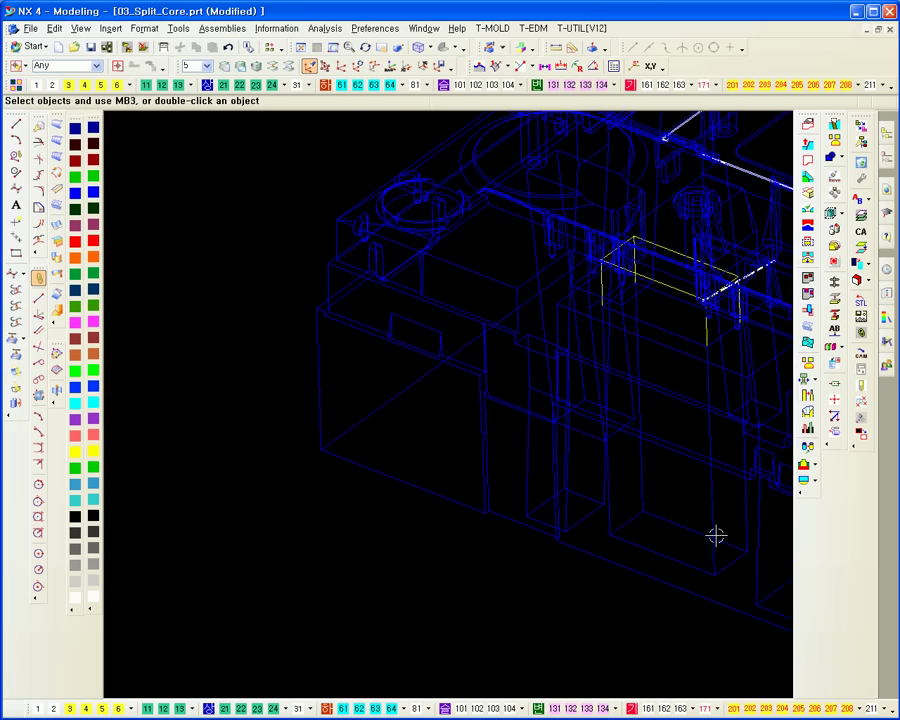
click(804, 482)
click(554, 377)
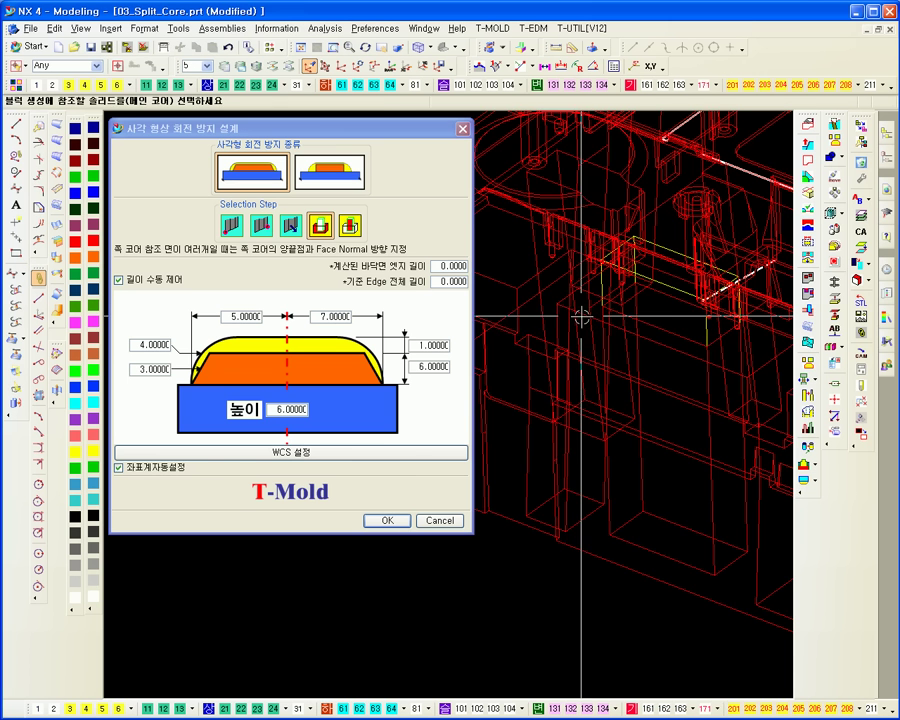
click(612, 450)
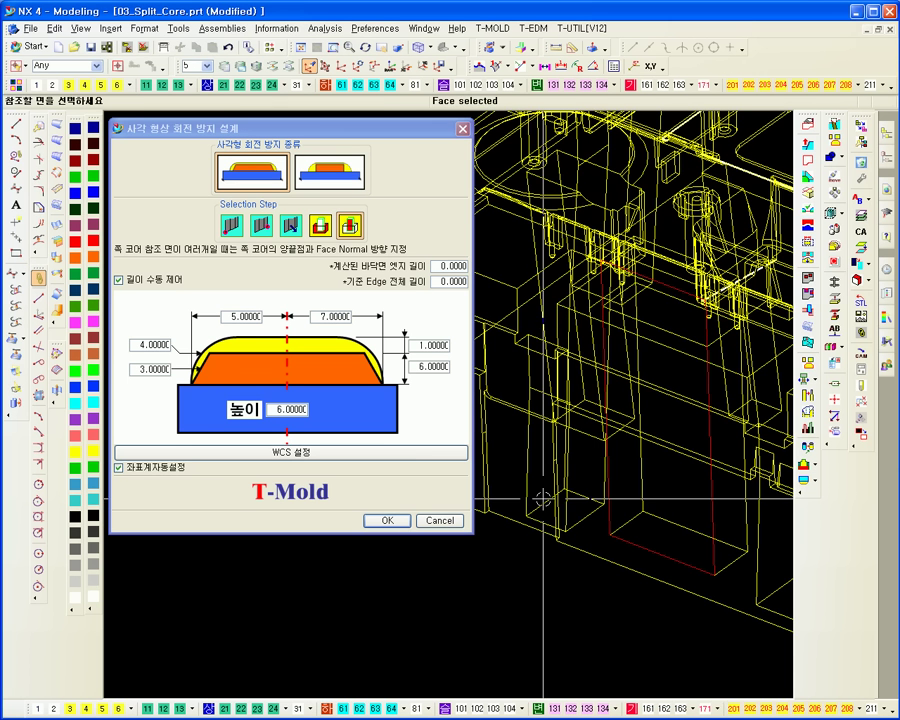
click(568, 582)
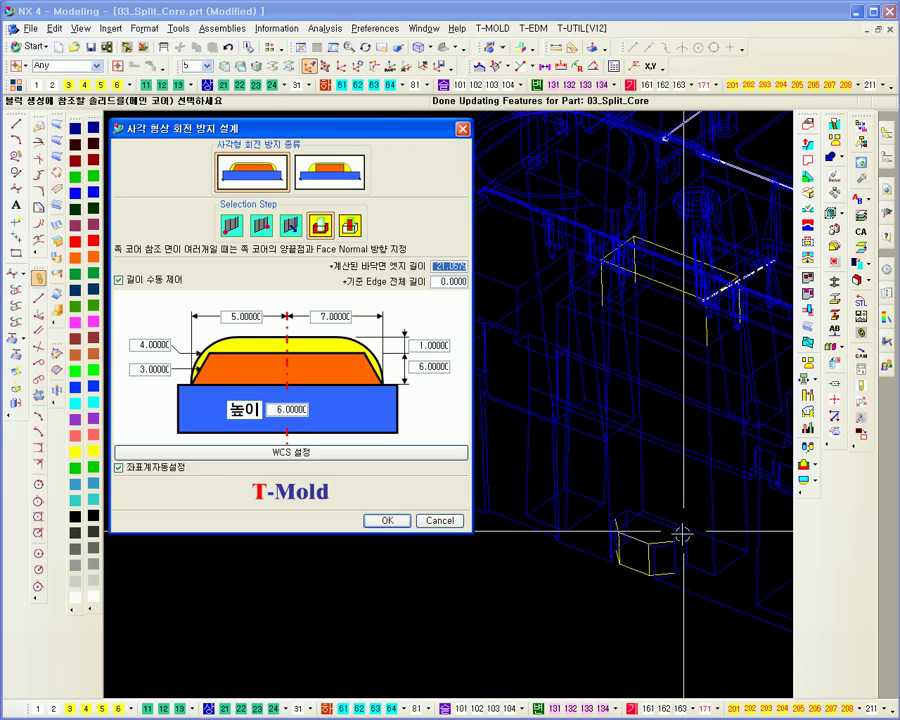
ctrl+middle_drag(683, 534, 729, 619)
shift+middle_drag(733, 575, 699, 569)
click(699, 569)
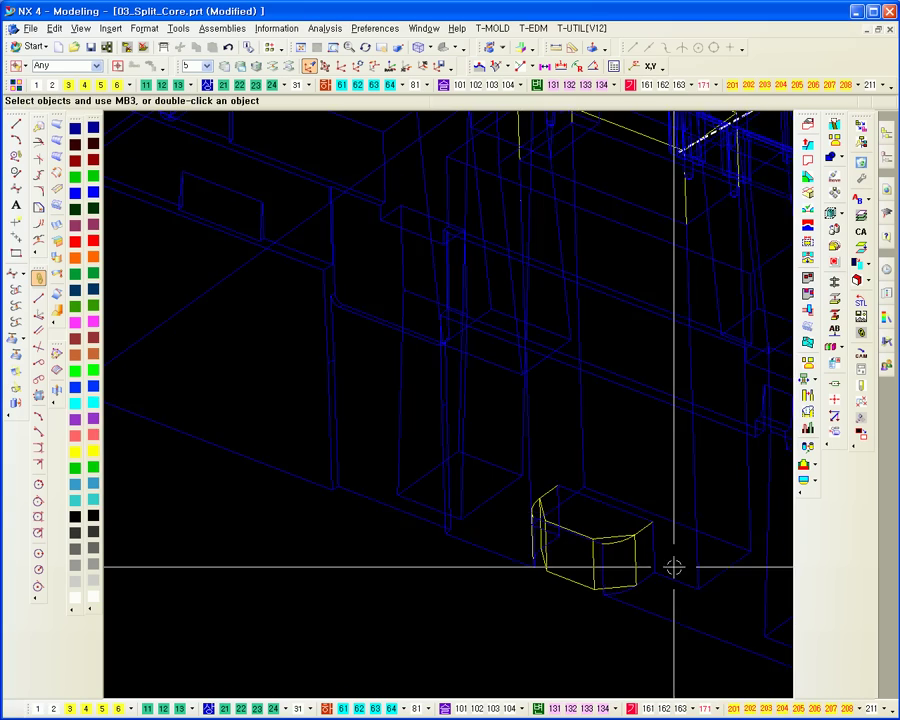
scroll(484, 458, down, 3)
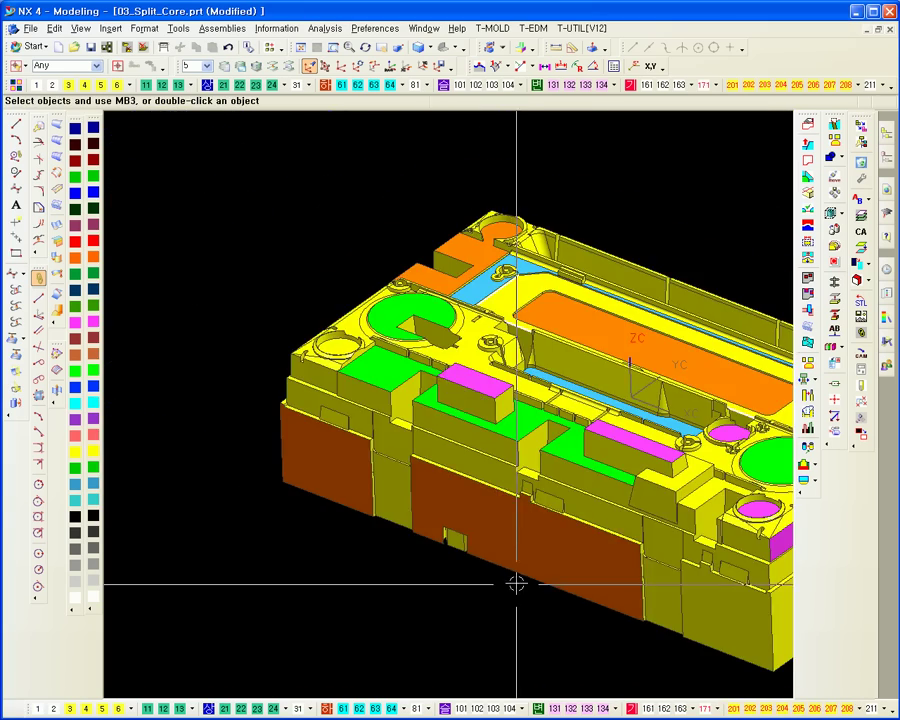